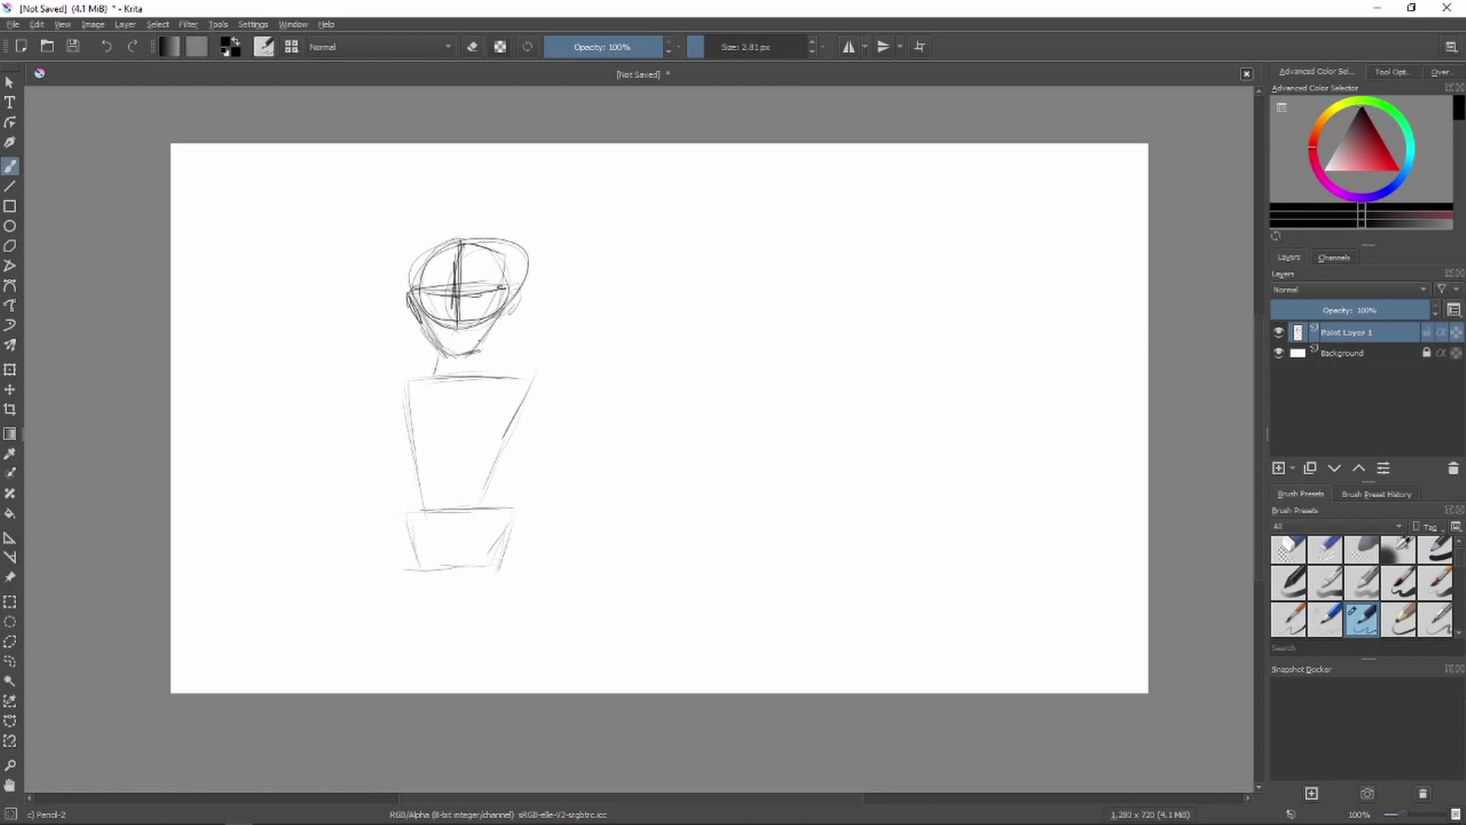
Sketch the two legs below the front-facing figure's hips, running down to the canvas edge.
{"action": "left_click_drag", "start_coordinate": [460, 598], "coordinate": [444, 684]}
{"action": "left_click_drag", "start_coordinate": [425, 578], "coordinate": [433, 604]}
{"action": "mouse_move", "coordinate": [430, 587]}
{"action": "left_mouse_down"}
{"action": "mouse_move", "coordinate": [476, 590]}
{"action": "mouse_move", "coordinate": [404, 690]}
{"action": "left_mouse_up"}
{"action": "left_click_drag", "start_coordinate": [469, 608], "coordinate": [470, 691]}
{"action": "left_click_drag", "start_coordinate": [524, 600], "coordinate": [541, 690]}
Sketch the front-facing figure's shoulder circles and both bent arms with the hands resting on the hips.
{"action": "left_click_drag", "start_coordinate": [535, 374], "coordinate": [507, 397]}
{"action": "left_click_drag", "start_coordinate": [397, 375], "coordinate": [318, 485]}
{"action": "left_click_drag", "start_coordinate": [405, 416], "coordinate": [365, 487]}
{"action": "mouse_move", "coordinate": [401, 412]}
{"action": "left_mouse_down"}
{"action": "mouse_move", "coordinate": [362, 484]}
{"action": "mouse_move", "coordinate": [347, 470]}
{"action": "left_mouse_up"}
{"action": "left_click_drag", "start_coordinate": [350, 455], "coordinate": [336, 519]}
{"action": "left_click_drag", "start_coordinate": [334, 518], "coordinate": [357, 539]}
{"action": "left_click_drag", "start_coordinate": [357, 489], "coordinate": [424, 533]}
{"action": "mouse_move", "coordinate": [338, 519]}
{"action": "left_mouse_down"}
{"action": "mouse_move", "coordinate": [422, 553]}
{"action": "mouse_move", "coordinate": [498, 558]}
{"action": "left_mouse_up"}
{"action": "left_click_drag", "start_coordinate": [498, 556], "coordinate": [563, 515]}
{"action": "left_click_drag", "start_coordinate": [548, 376], "coordinate": [578, 489]}
{"action": "left_click_drag", "start_coordinate": [545, 489], "coordinate": [492, 536]}
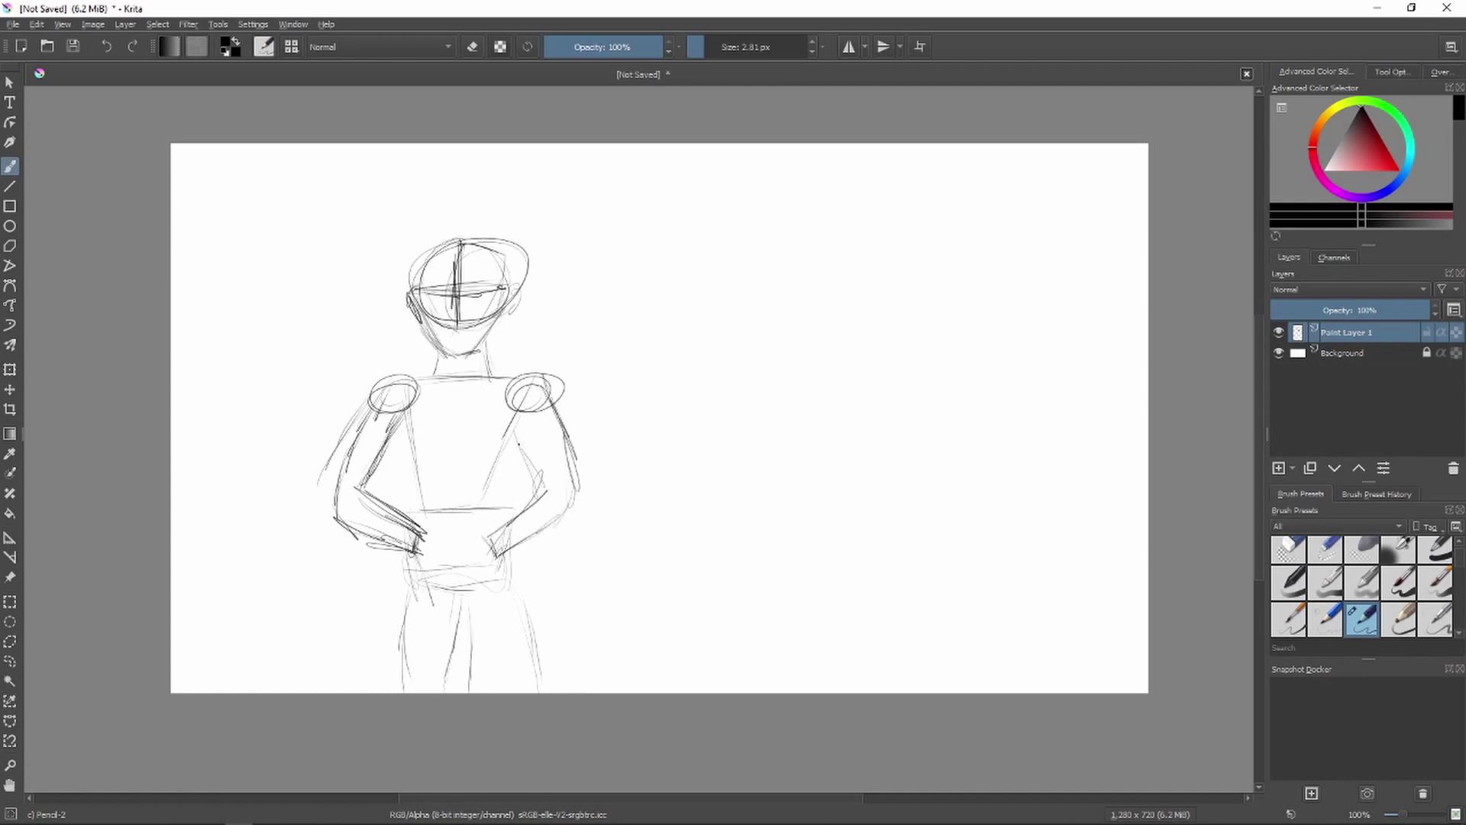
Reinforce the sides of the front-facing figure's torso and both leg outlines with darker strokes.
{"action": "left_click_drag", "start_coordinate": [513, 393], "coordinate": [548, 487]}
{"action": "left_click_drag", "start_coordinate": [517, 397], "coordinate": [525, 452]}
{"action": "left_click_drag", "start_coordinate": [400, 414], "coordinate": [412, 511]}
{"action": "left_click_drag", "start_coordinate": [510, 419], "coordinate": [496, 538]}
{"action": "mouse_move", "coordinate": [507, 552]}
{"action": "left_mouse_down"}
{"action": "mouse_move", "coordinate": [527, 636]}
{"action": "mouse_move", "coordinate": [519, 691]}
{"action": "left_mouse_up"}
{"action": "left_click_drag", "start_coordinate": [470, 591], "coordinate": [462, 691]}
{"action": "left_click_drag", "start_coordinate": [457, 595], "coordinate": [451, 691]}
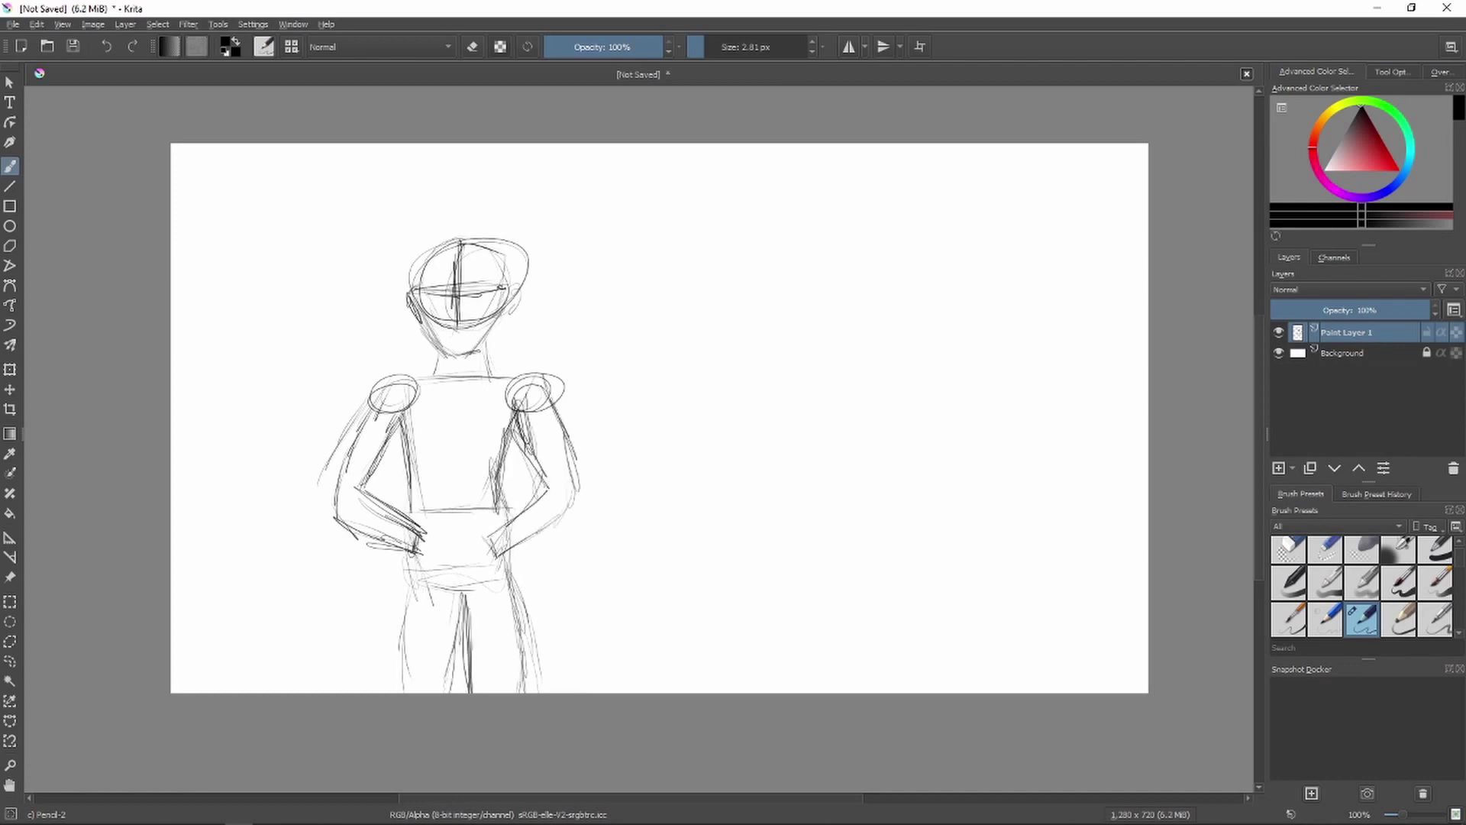
{"action": "left_click_drag", "start_coordinate": [415, 572], "coordinate": [403, 691]}
{"action": "left_click_drag", "start_coordinate": [457, 626], "coordinate": [445, 691]}
{"action": "left_click_drag", "start_coordinate": [412, 458], "coordinate": [400, 629]}
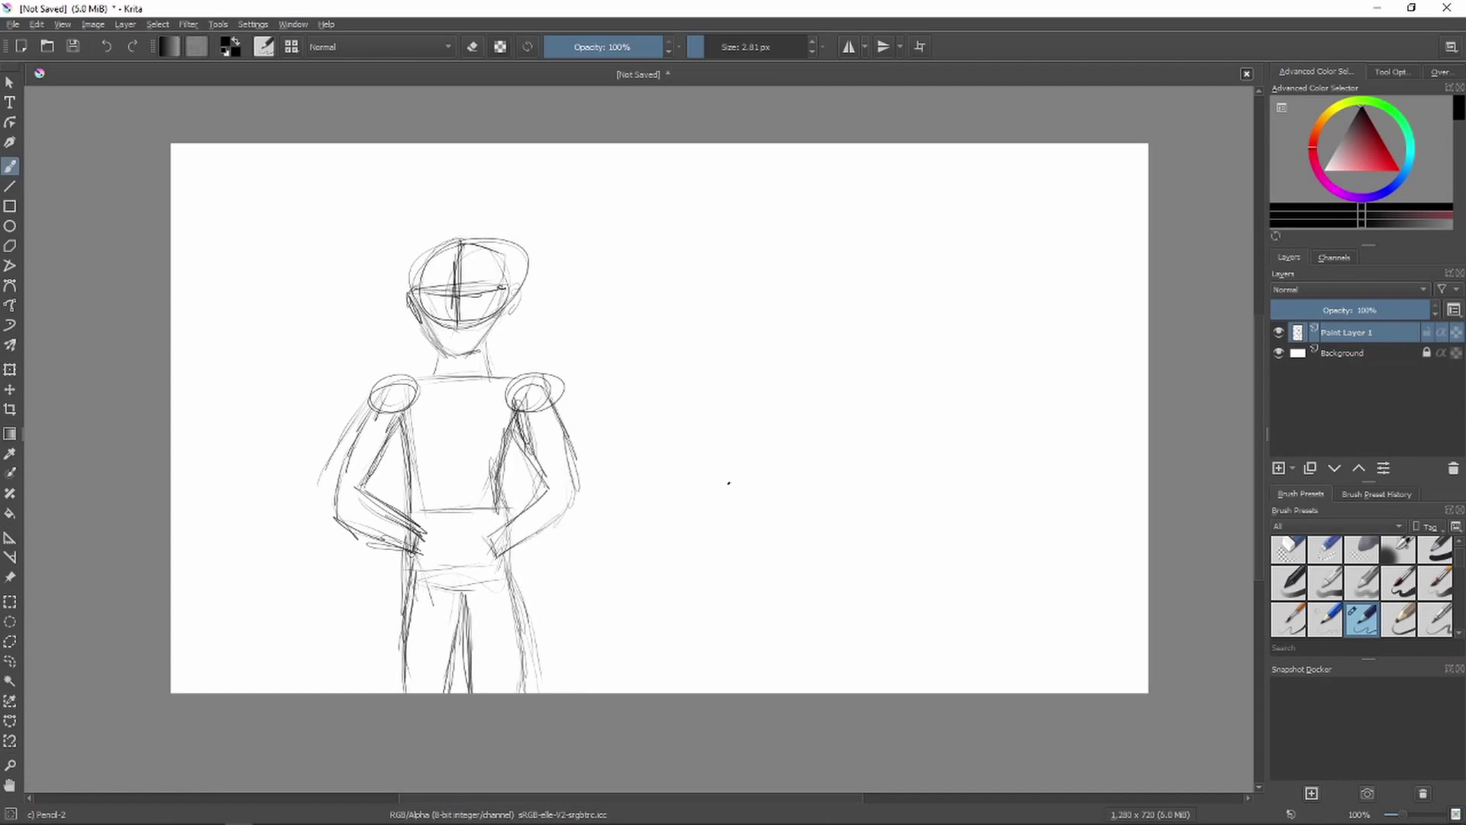
Sketch a smaller second figure's head, neck and shoulder line beside the first figure.
{"action": "left_click_drag", "start_coordinate": [721, 263], "coordinate": [698, 271]}
{"action": "left_click_drag", "start_coordinate": [695, 221], "coordinate": [698, 276]}
{"action": "left_click_drag", "start_coordinate": [707, 220], "coordinate": [708, 278]}
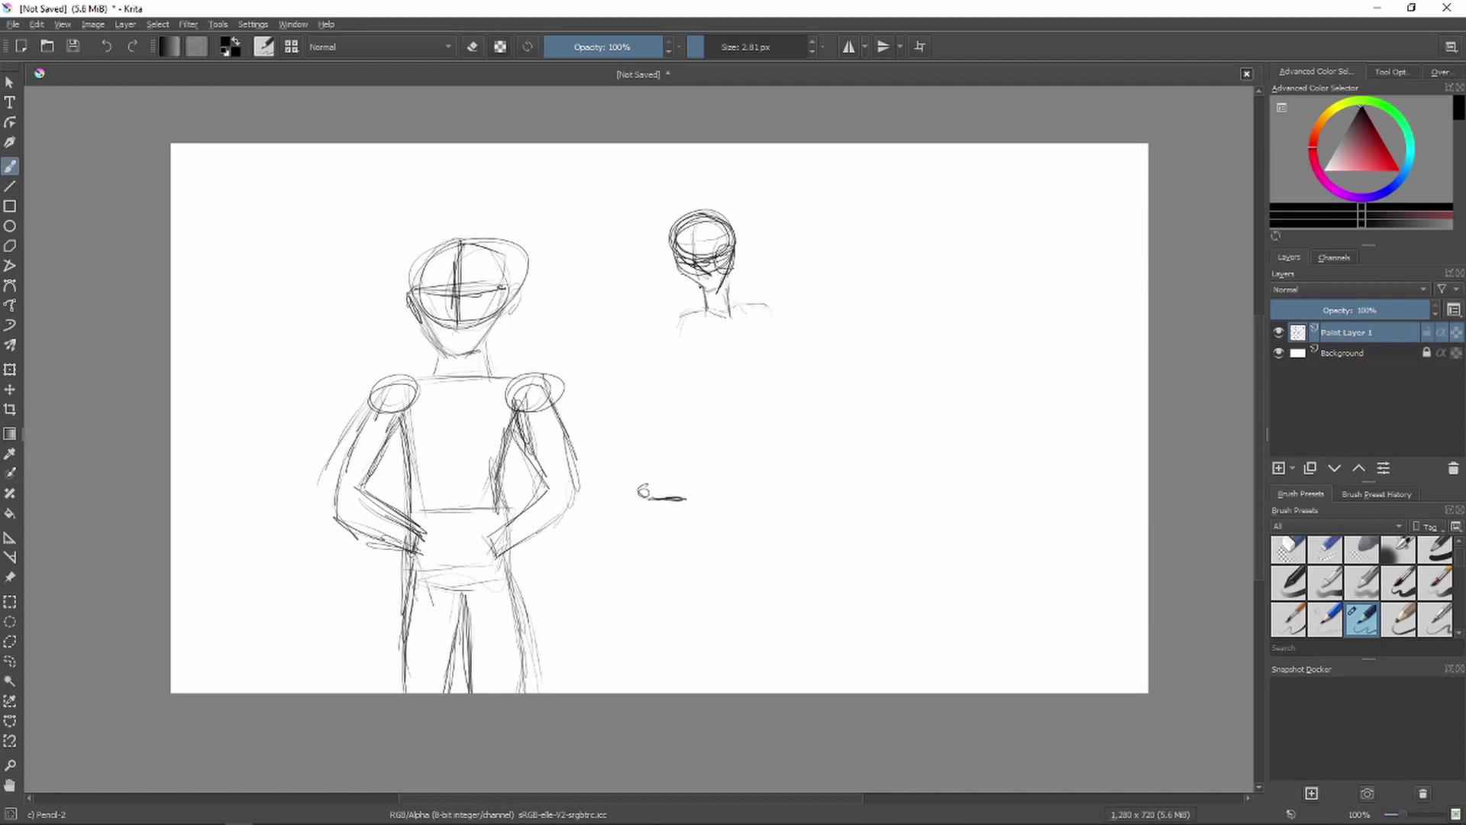
Sketch the second figure's arms, one bent outward and the other folded with its hand across the chest.
{"action": "left_click_drag", "start_coordinate": [612, 356], "coordinate": [657, 384]}
{"action": "mouse_move", "coordinate": [658, 381]}
{"action": "left_mouse_down"}
{"action": "mouse_move", "coordinate": [703, 338]}
{"action": "mouse_move", "coordinate": [785, 356]}
{"action": "left_mouse_up"}
{"action": "left_click_drag", "start_coordinate": [820, 353], "coordinate": [817, 381]}
{"action": "left_click_drag", "start_coordinate": [818, 380], "coordinate": [718, 377]}
Complete the second figure's torso and add a tapered pelvis block below it.
{"action": "mouse_move", "coordinate": [733, 381]}
{"action": "left_mouse_down"}
{"action": "mouse_move", "coordinate": [703, 409]}
{"action": "mouse_move", "coordinate": [762, 410]}
{"action": "left_mouse_up"}
{"action": "mouse_move", "coordinate": [752, 409]}
{"action": "left_mouse_down"}
{"action": "mouse_move", "coordinate": [775, 416]}
{"action": "mouse_move", "coordinate": [736, 483]}
{"action": "left_mouse_up"}
{"action": "left_click_drag", "start_coordinate": [759, 472], "coordinate": [677, 477]}
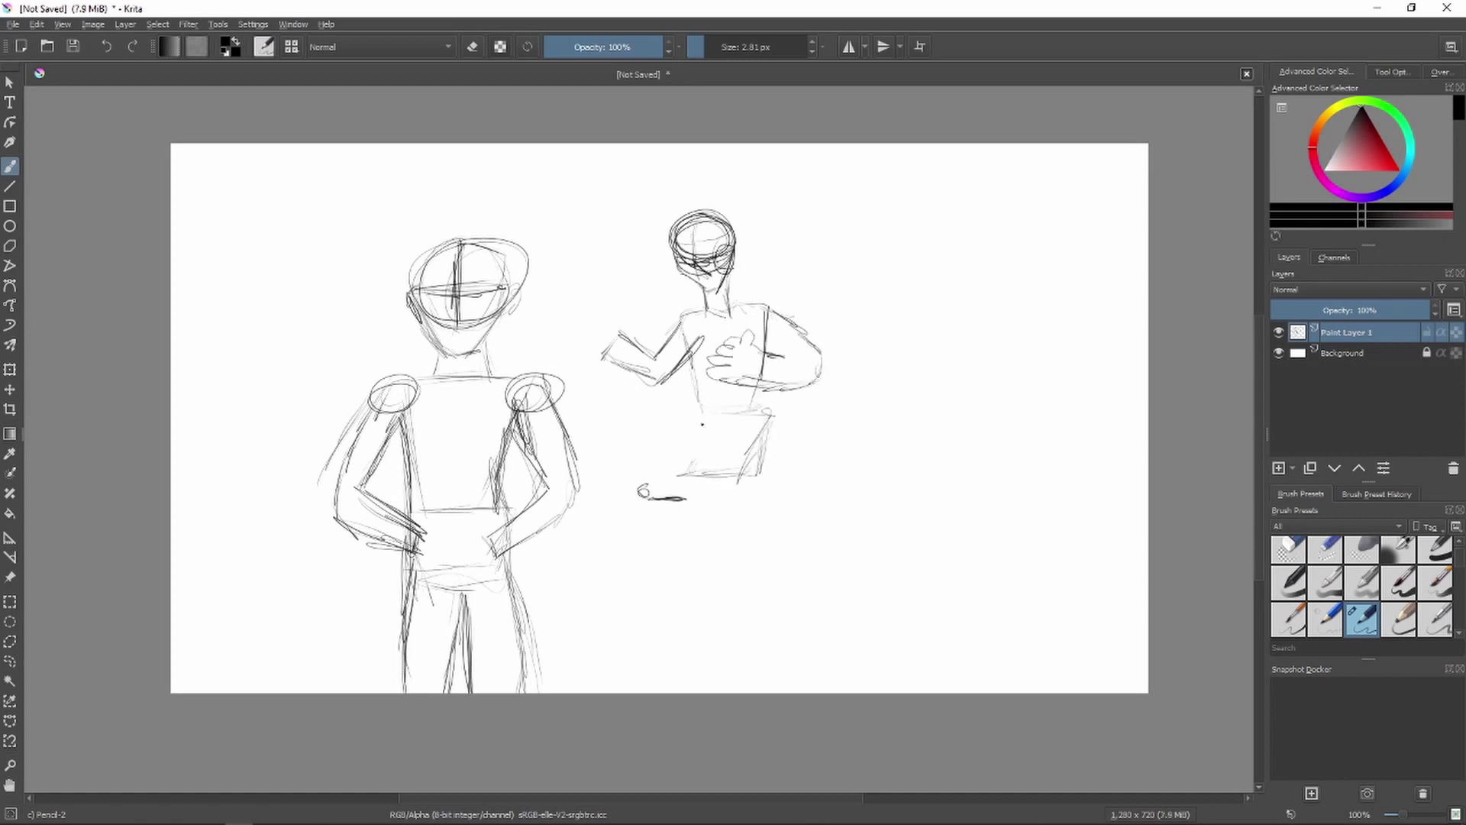
{"action": "left_click_drag", "start_coordinate": [683, 409], "coordinate": [704, 411]}
{"action": "left_click_drag", "start_coordinate": [696, 417], "coordinate": [701, 565]}
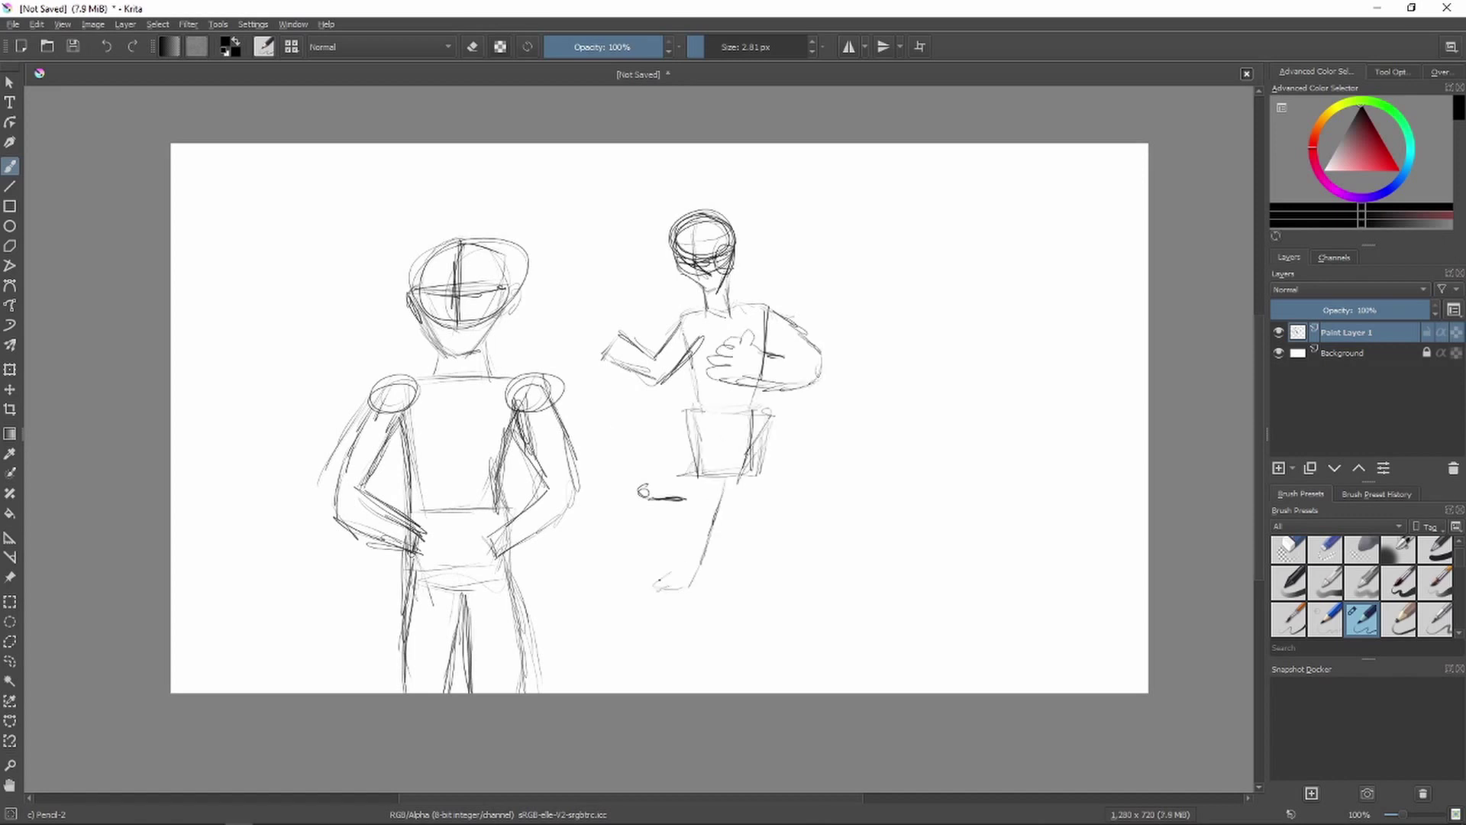
Sketch the second figure's two legs and feet in a walking stance.
{"action": "left_click_drag", "start_coordinate": [696, 483], "coordinate": [678, 571]}
{"action": "left_click_drag", "start_coordinate": [726, 500], "coordinate": [699, 622]}
{"action": "left_click_drag", "start_coordinate": [694, 523], "coordinate": [661, 626]}
{"action": "mouse_move", "coordinate": [701, 478]}
{"action": "left_mouse_down"}
{"action": "mouse_move", "coordinate": [650, 523]}
{"action": "mouse_move", "coordinate": [683, 506]}
{"action": "left_mouse_up"}
{"action": "mouse_move", "coordinate": [697, 485]}
{"action": "left_mouse_down"}
{"action": "mouse_move", "coordinate": [658, 596]}
{"action": "mouse_move", "coordinate": [718, 639]}
{"action": "mouse_move", "coordinate": [720, 544]}
{"action": "mouse_move", "coordinate": [757, 634]}
{"action": "left_mouse_up"}
{"action": "left_click_drag", "start_coordinate": [763, 531], "coordinate": [794, 620]}
{"action": "left_click_drag", "start_coordinate": [790, 631], "coordinate": [742, 637]}
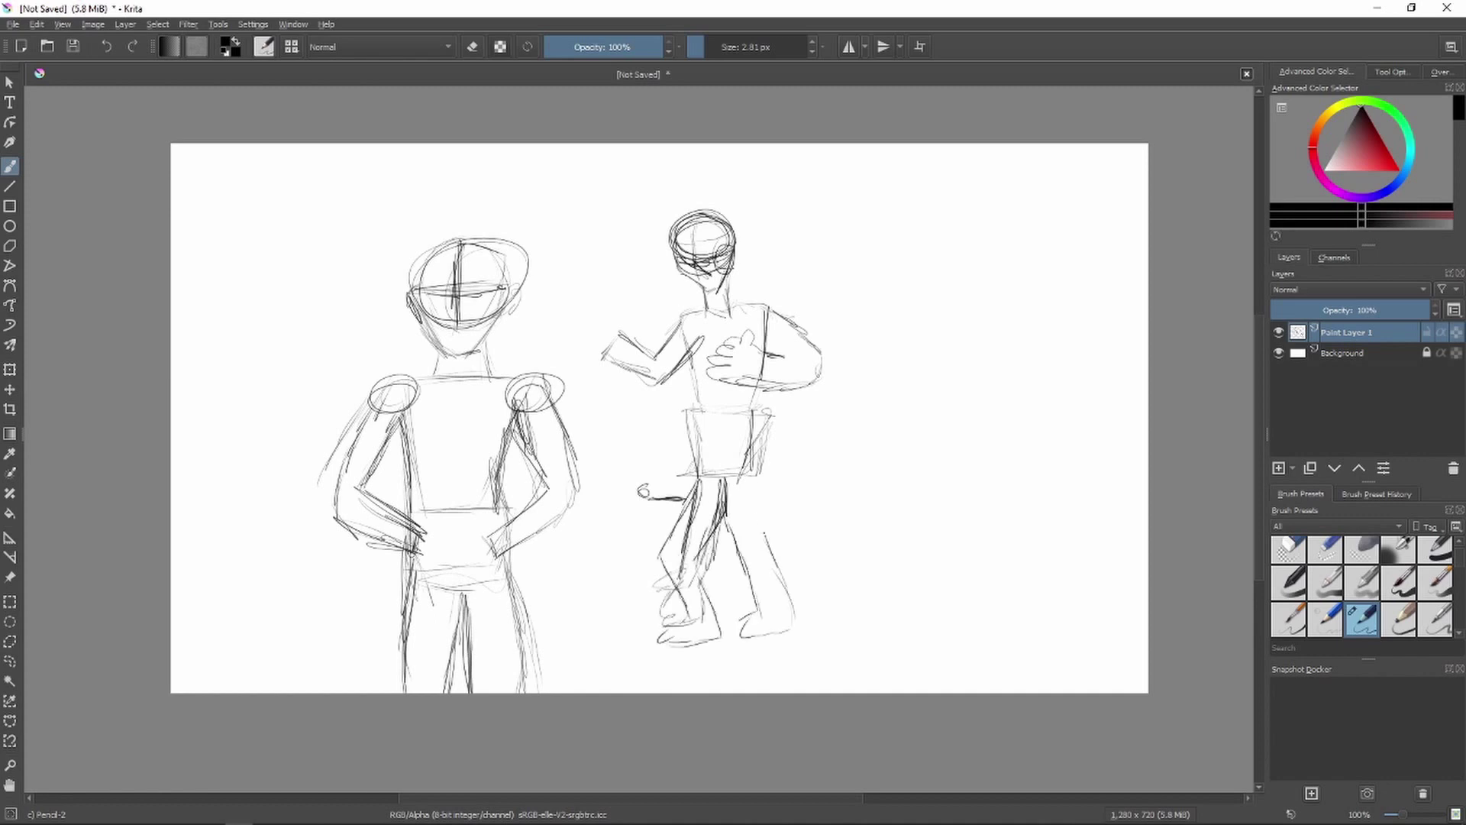
{"action": "left_click_drag", "start_coordinate": [767, 468], "coordinate": [751, 543]}
Sketch a third figure's lunging legs, the front knee bent and the rear leg stretched back.
{"action": "left_click_drag", "start_coordinate": [911, 608], "coordinate": [879, 538]}
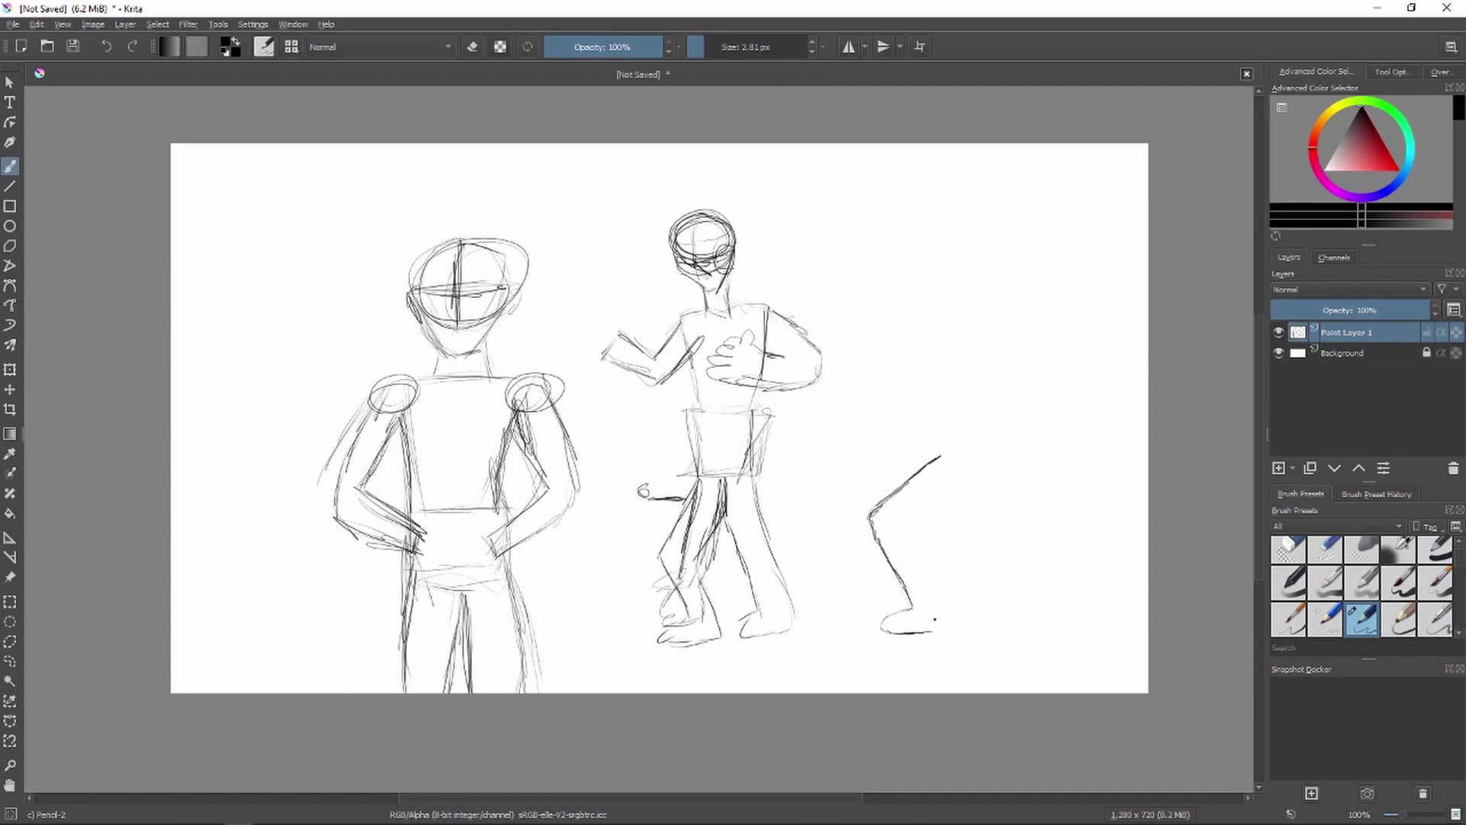
{"action": "left_click_drag", "start_coordinate": [933, 632], "coordinate": [951, 626]}
{"action": "mouse_move", "coordinate": [950, 623]}
{"action": "left_mouse_down"}
{"action": "mouse_move", "coordinate": [909, 538]}
{"action": "mouse_move", "coordinate": [985, 459]}
{"action": "left_mouse_up"}
{"action": "mouse_move", "coordinate": [920, 472]}
{"action": "left_mouse_down"}
{"action": "mouse_move", "coordinate": [963, 440]}
{"action": "mouse_move", "coordinate": [1057, 584]}
{"action": "mouse_move", "coordinate": [1104, 605]}
{"action": "mouse_move", "coordinate": [1023, 435]}
{"action": "left_mouse_up"}
Sketch the third figure's torso, shoulder circle and bent near arm with its fist at the waist, and start the raised far arm.
{"action": "mouse_move", "coordinate": [888, 496]}
{"action": "left_mouse_down"}
{"action": "mouse_move", "coordinate": [962, 427]}
{"action": "mouse_move", "coordinate": [918, 335]}
{"action": "left_mouse_up"}
{"action": "left_click_drag", "start_coordinate": [940, 385], "coordinate": [908, 314]}
{"action": "left_click_drag", "start_coordinate": [1028, 441], "coordinate": [985, 308]}
{"action": "mouse_move", "coordinate": [995, 328]}
{"action": "left_mouse_down"}
{"action": "mouse_move", "coordinate": [978, 289]}
{"action": "mouse_move", "coordinate": [945, 314]}
{"action": "mouse_move", "coordinate": [971, 320]}
{"action": "left_mouse_up"}
{"action": "mouse_move", "coordinate": [981, 293]}
{"action": "left_mouse_down"}
{"action": "mouse_move", "coordinate": [1043, 327]}
{"action": "mouse_move", "coordinate": [972, 384]}
{"action": "left_mouse_up"}
{"action": "left_click_drag", "start_coordinate": [959, 330], "coordinate": [1020, 344]}
{"action": "mouse_move", "coordinate": [974, 362]}
{"action": "left_mouse_down"}
{"action": "mouse_move", "coordinate": [1010, 346]}
{"action": "mouse_move", "coordinate": [963, 367]}
{"action": "mouse_move", "coordinate": [841, 241]}
{"action": "left_mouse_up"}
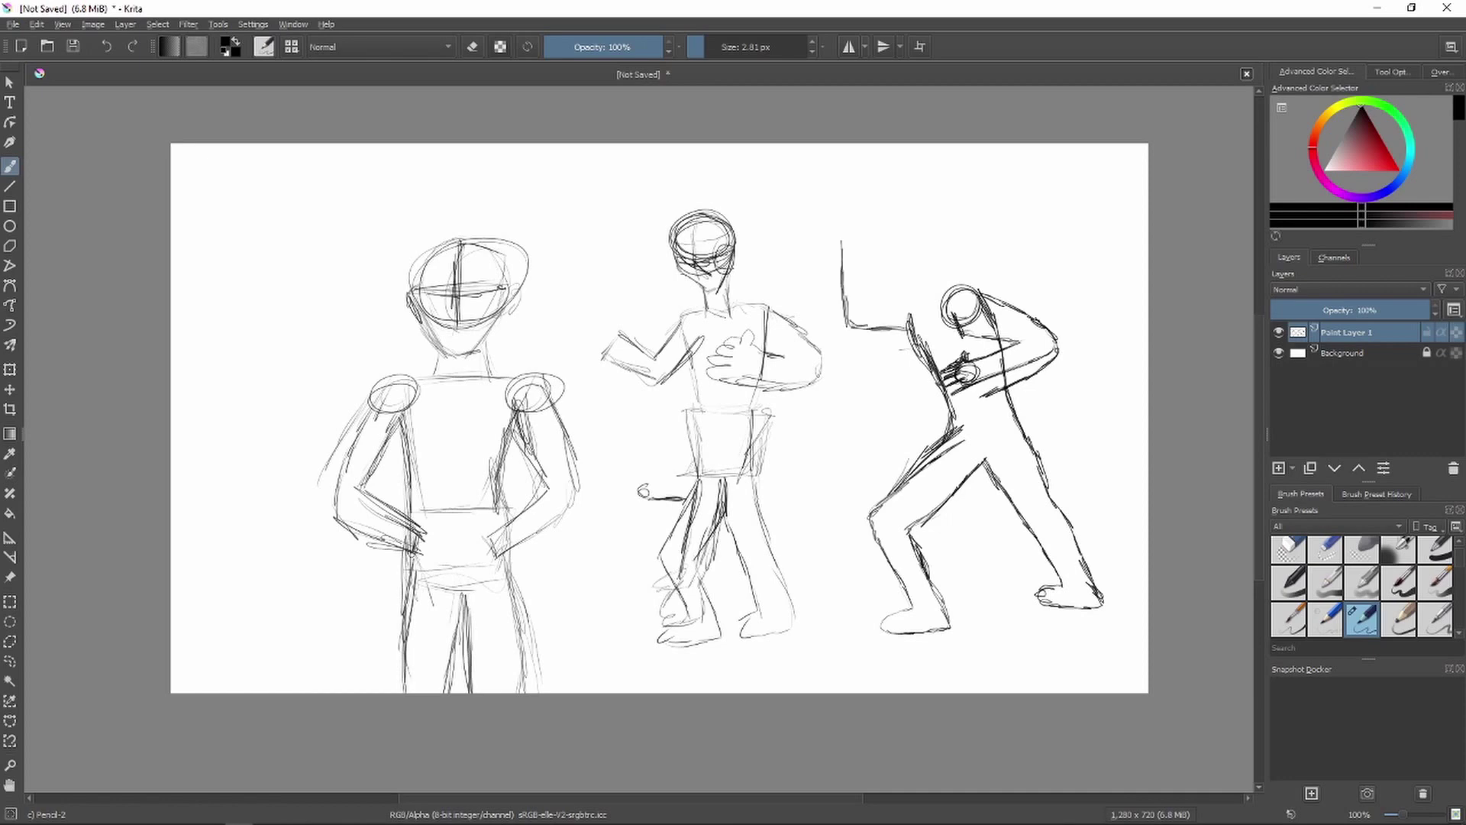
Finish the third figure's raised arm and fist, and add the shoulder line, neck and oval head.
{"action": "left_click_drag", "start_coordinate": [878, 299], "coordinate": [865, 238]}
{"action": "left_click_drag", "start_coordinate": [862, 218], "coordinate": [849, 238]}
{"action": "mouse_move", "coordinate": [905, 320]}
{"action": "left_mouse_down"}
{"action": "mouse_move", "coordinate": [922, 287]}
{"action": "mouse_move", "coordinate": [980, 284]}
{"action": "left_mouse_up"}
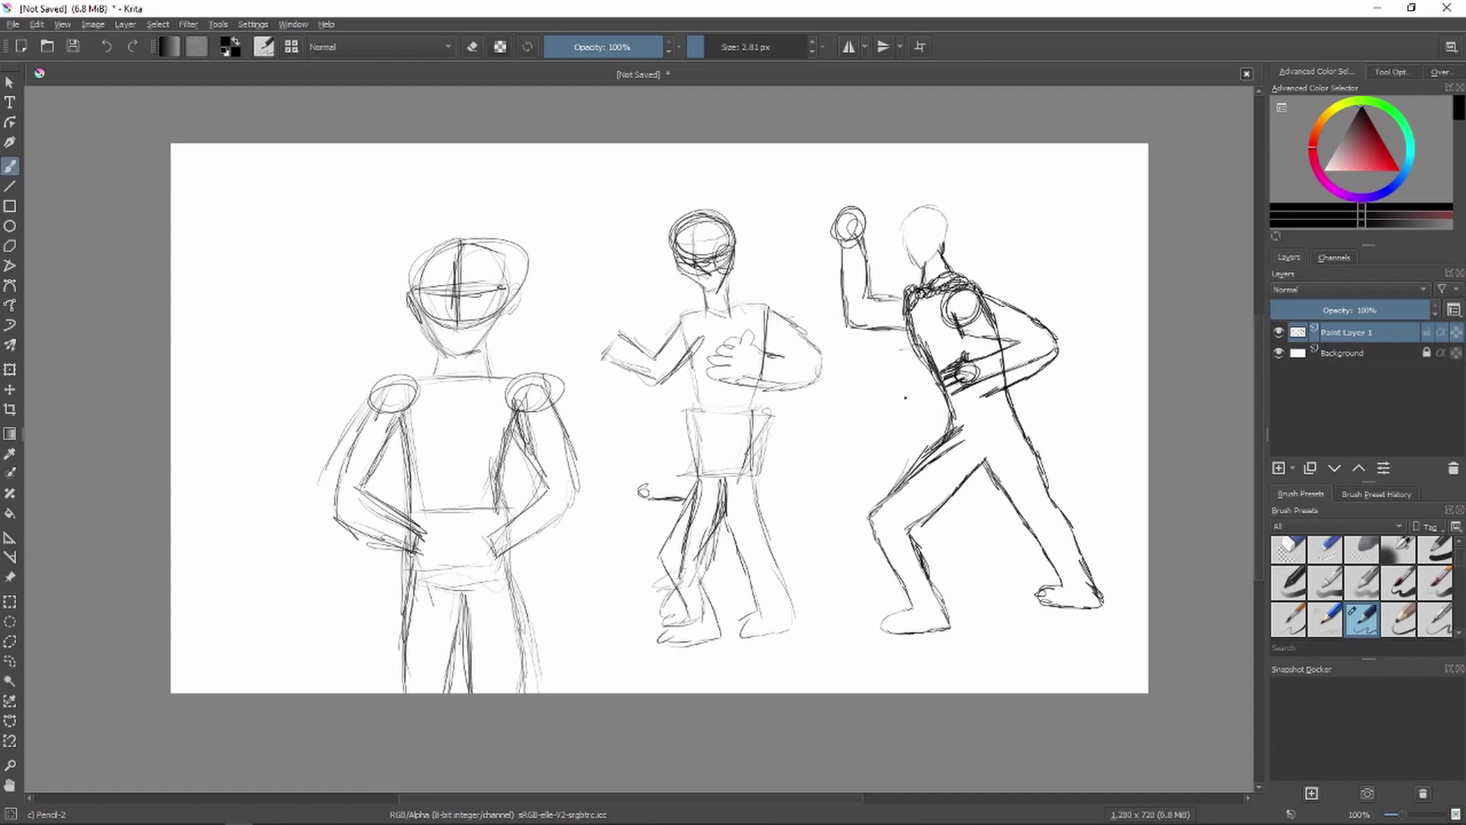
{"action": "mouse_move", "coordinate": [925, 203]}
{"action": "left_mouse_down"}
{"action": "mouse_move", "coordinate": [923, 269]}
{"action": "mouse_move", "coordinate": [934, 203]}
{"action": "left_mouse_up"}
Draw a head circle in the canvas's upper-left area with a vertical centre line, curved eye line and hairline.
{"action": "scroll", "coordinate": [664, 434], "scroll_direction": "up", "scroll_amount": 2}
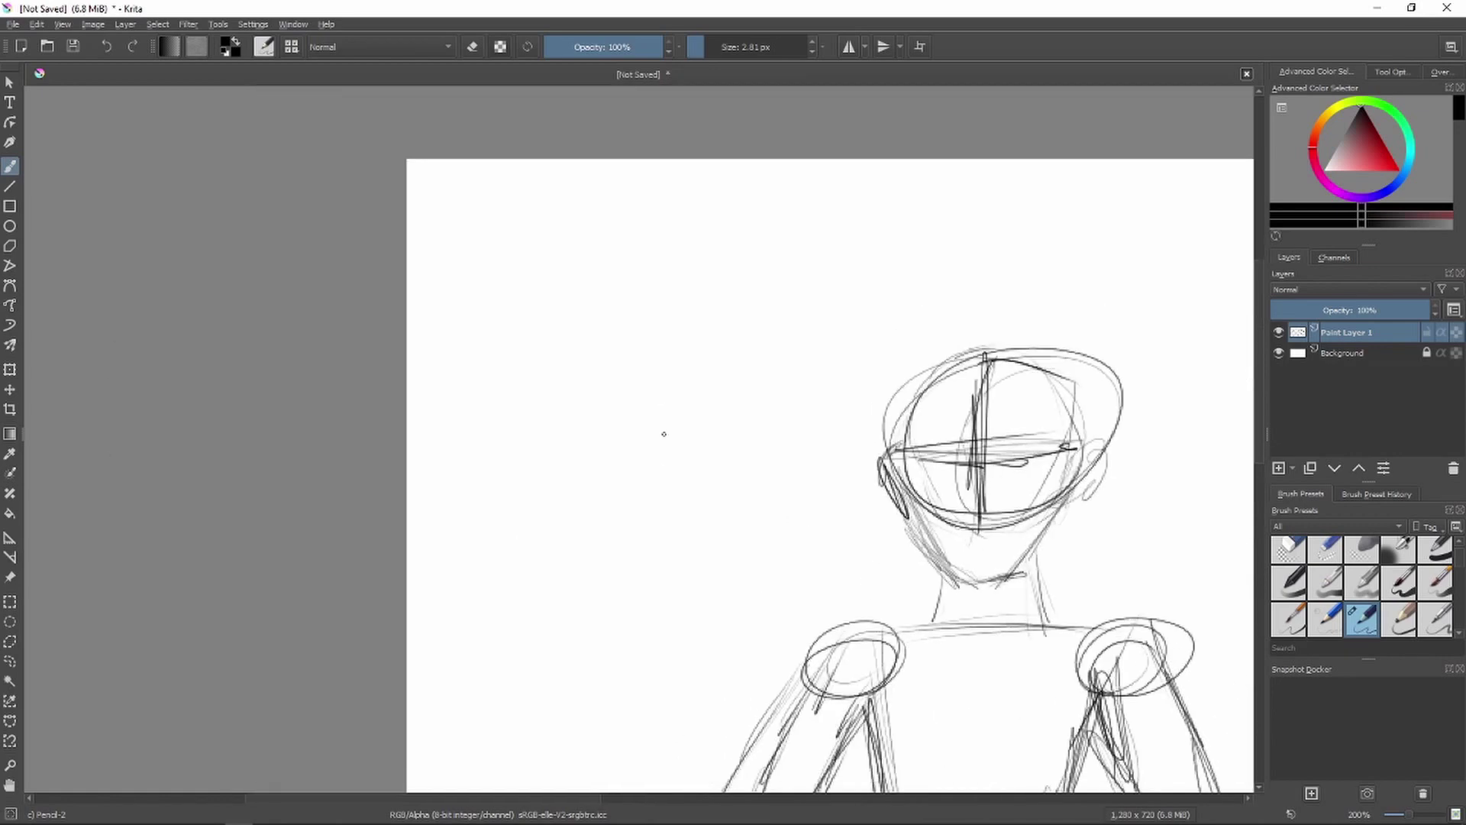
{"action": "mouse_move", "coordinate": [607, 290]}
{"action": "left_mouse_down"}
{"action": "mouse_move", "coordinate": [485, 397]}
{"action": "mouse_move", "coordinate": [696, 367]}
{"action": "mouse_move", "coordinate": [611, 288]}
{"action": "left_mouse_up"}
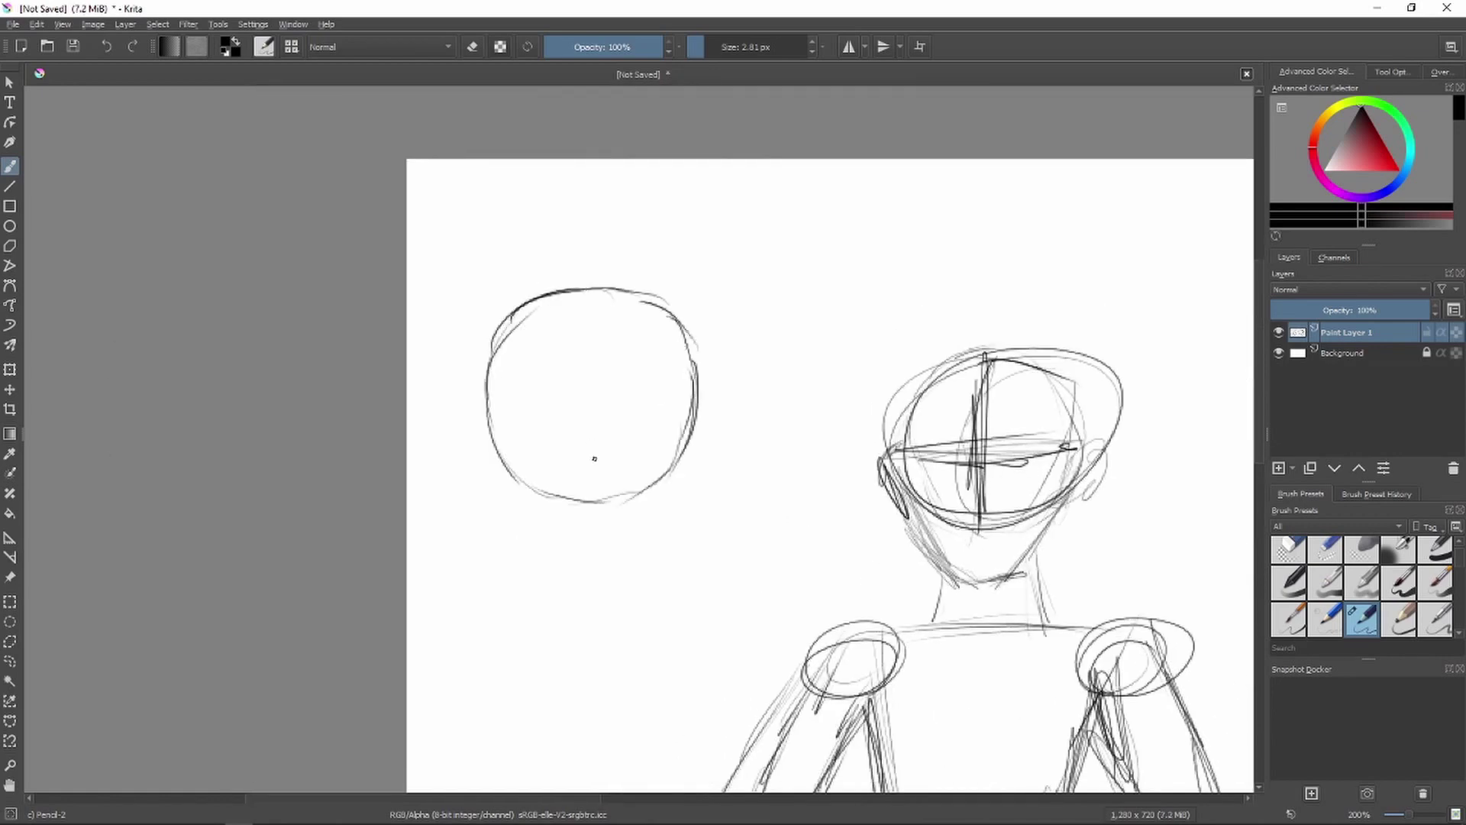
{"action": "left_click_drag", "start_coordinate": [589, 498], "coordinate": [588, 291]}
{"action": "mouse_move", "coordinate": [486, 412]}
{"action": "left_mouse_down"}
{"action": "mouse_move", "coordinate": [646, 444]}
{"action": "mouse_move", "coordinate": [707, 395]}
{"action": "left_mouse_up"}
{"action": "mouse_move", "coordinate": [589, 363]}
{"action": "left_mouse_down"}
{"action": "mouse_move", "coordinate": [672, 336]}
{"action": "mouse_move", "coordinate": [685, 314]}
{"action": "left_mouse_up"}
{"action": "left_click_drag", "start_coordinate": [589, 363], "coordinate": [502, 353]}
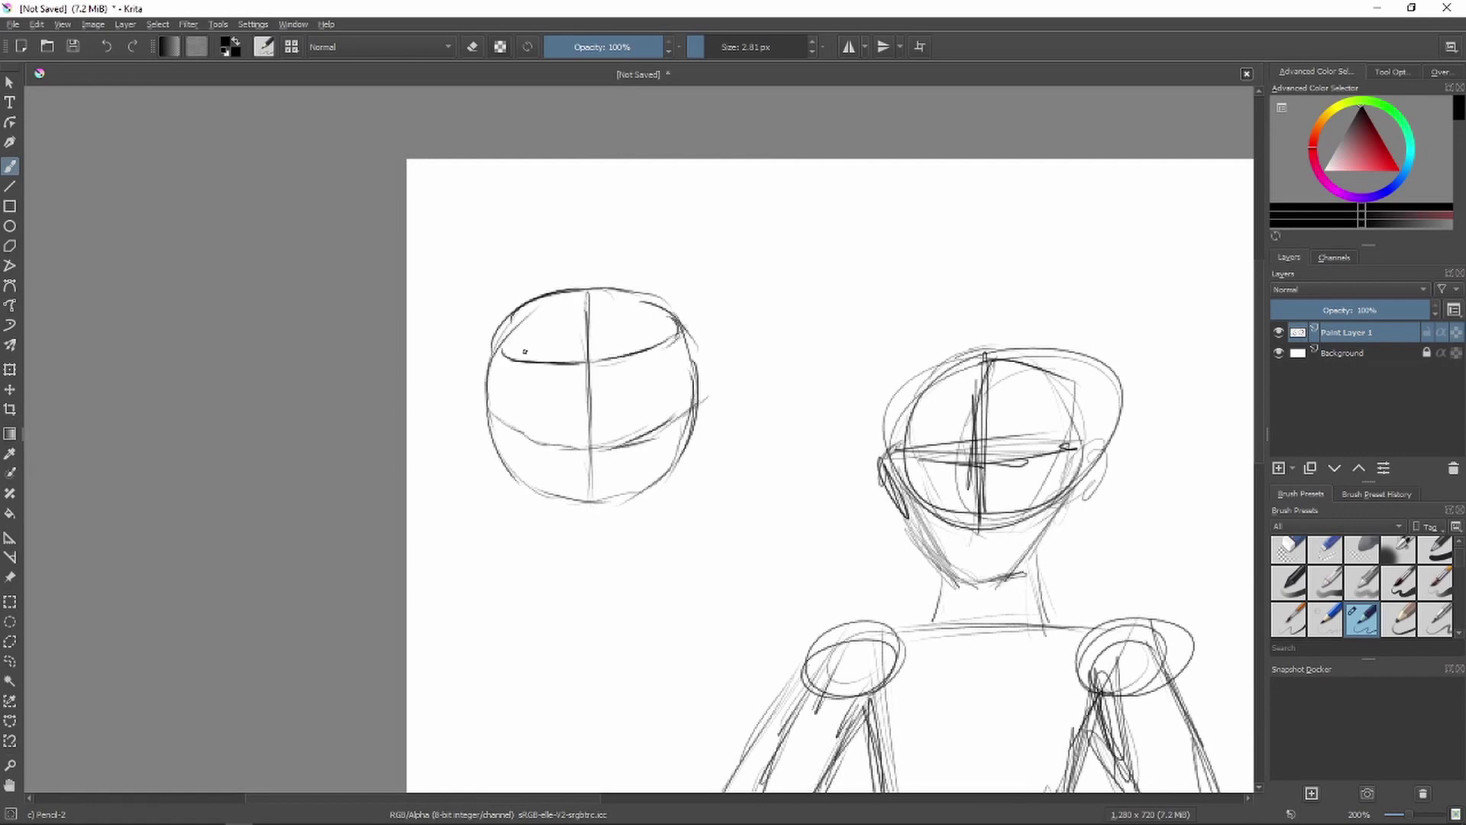
Add the nose-base oval, pointed jaw, ears and neck lines to the new head.
{"action": "left_click_drag", "start_coordinate": [567, 498], "coordinate": [615, 489]}
{"action": "left_click_drag", "start_coordinate": [593, 560], "coordinate": [501, 456]}
{"action": "left_click_drag", "start_coordinate": [599, 560], "coordinate": [692, 433]}
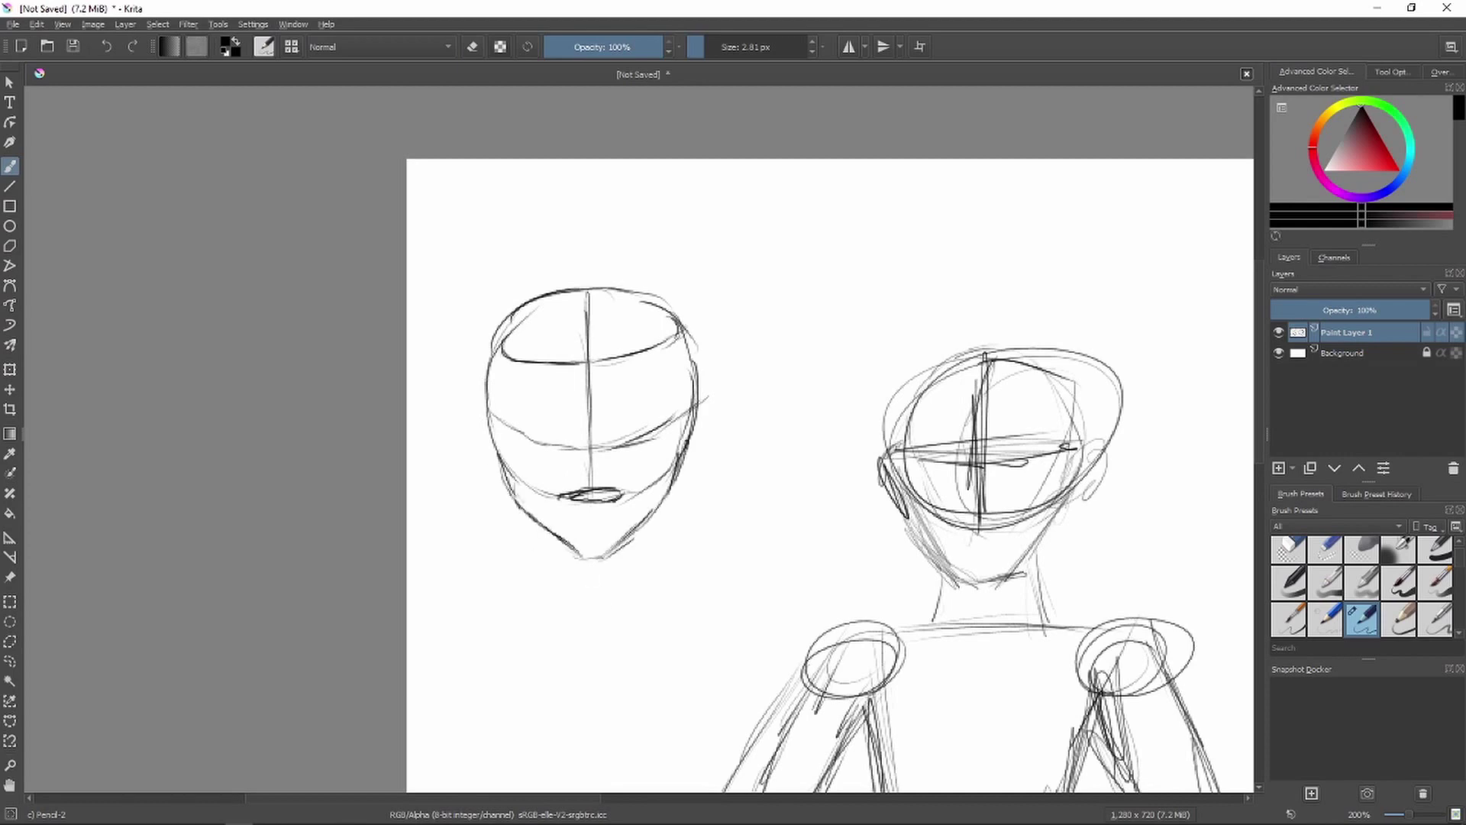
{"action": "mouse_move", "coordinate": [480, 407]}
{"action": "left_mouse_down"}
{"action": "mouse_move", "coordinate": [481, 451]}
{"action": "mouse_move", "coordinate": [500, 467]}
{"action": "left_mouse_up"}
{"action": "left_click_drag", "start_coordinate": [706, 413], "coordinate": [650, 615]}
{"action": "left_click_drag", "start_coordinate": [524, 512], "coordinate": [530, 591]}
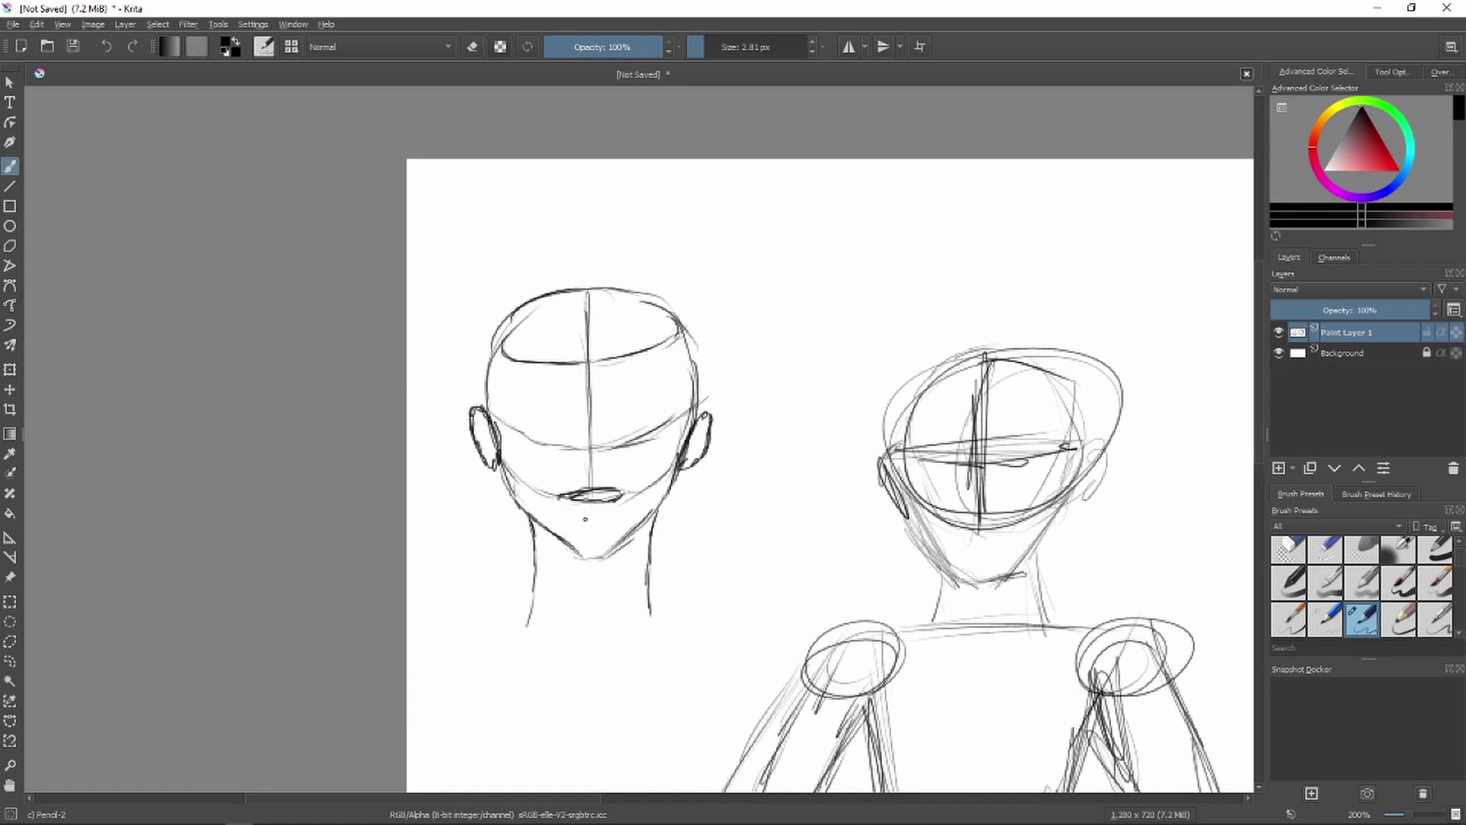
Draw the face's eyebrows, eyes with pupils, nose and small downturned mouth.
{"action": "left_click_drag", "start_coordinate": [563, 447], "coordinate": [520, 440]}
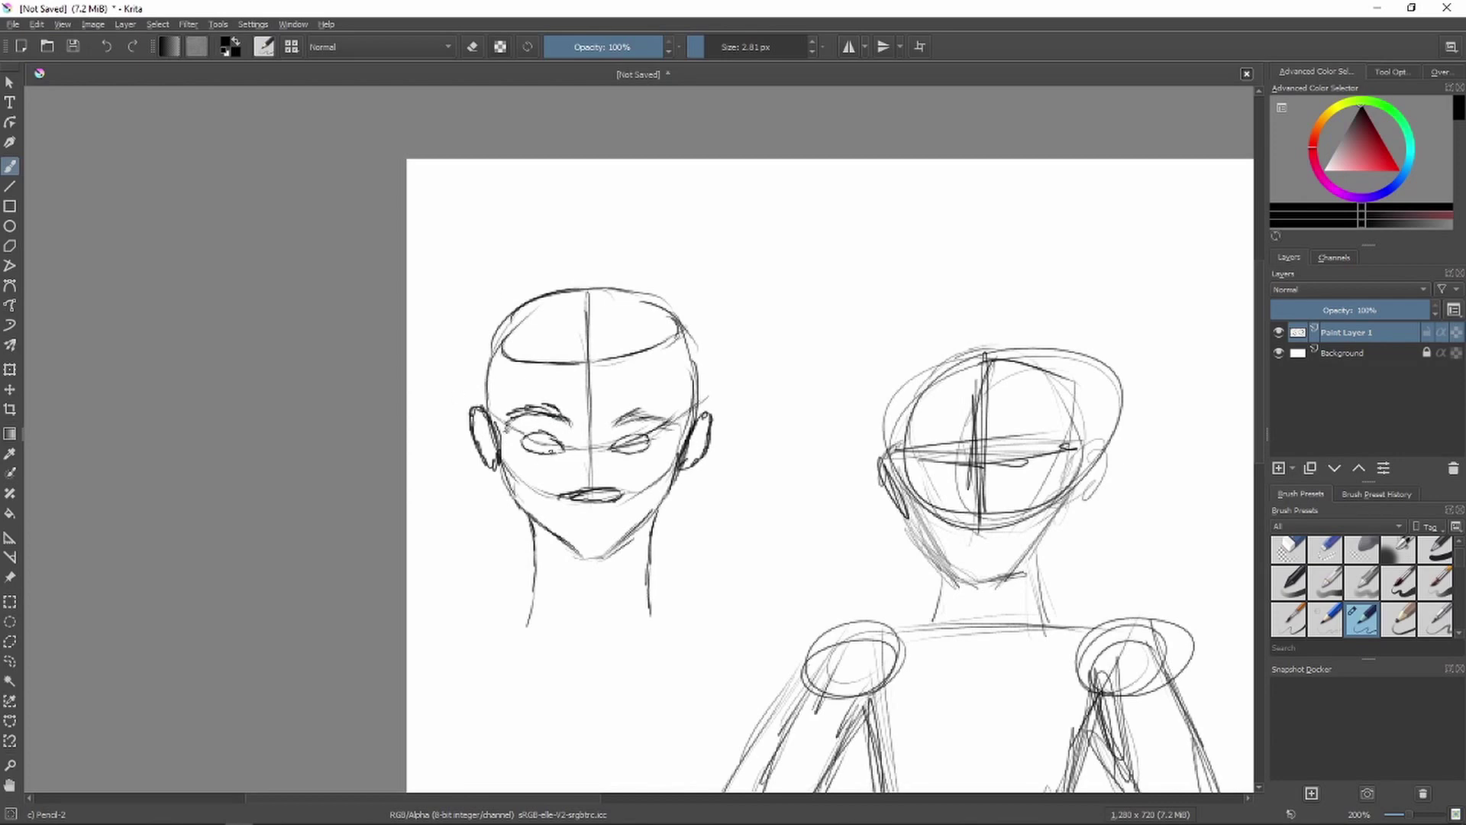
{"action": "left_click_drag", "start_coordinate": [623, 449], "coordinate": [632, 451]}
{"action": "left_click_drag", "start_coordinate": [582, 523], "coordinate": [611, 523]}
{"action": "left_click", "coordinate": [597, 538]}
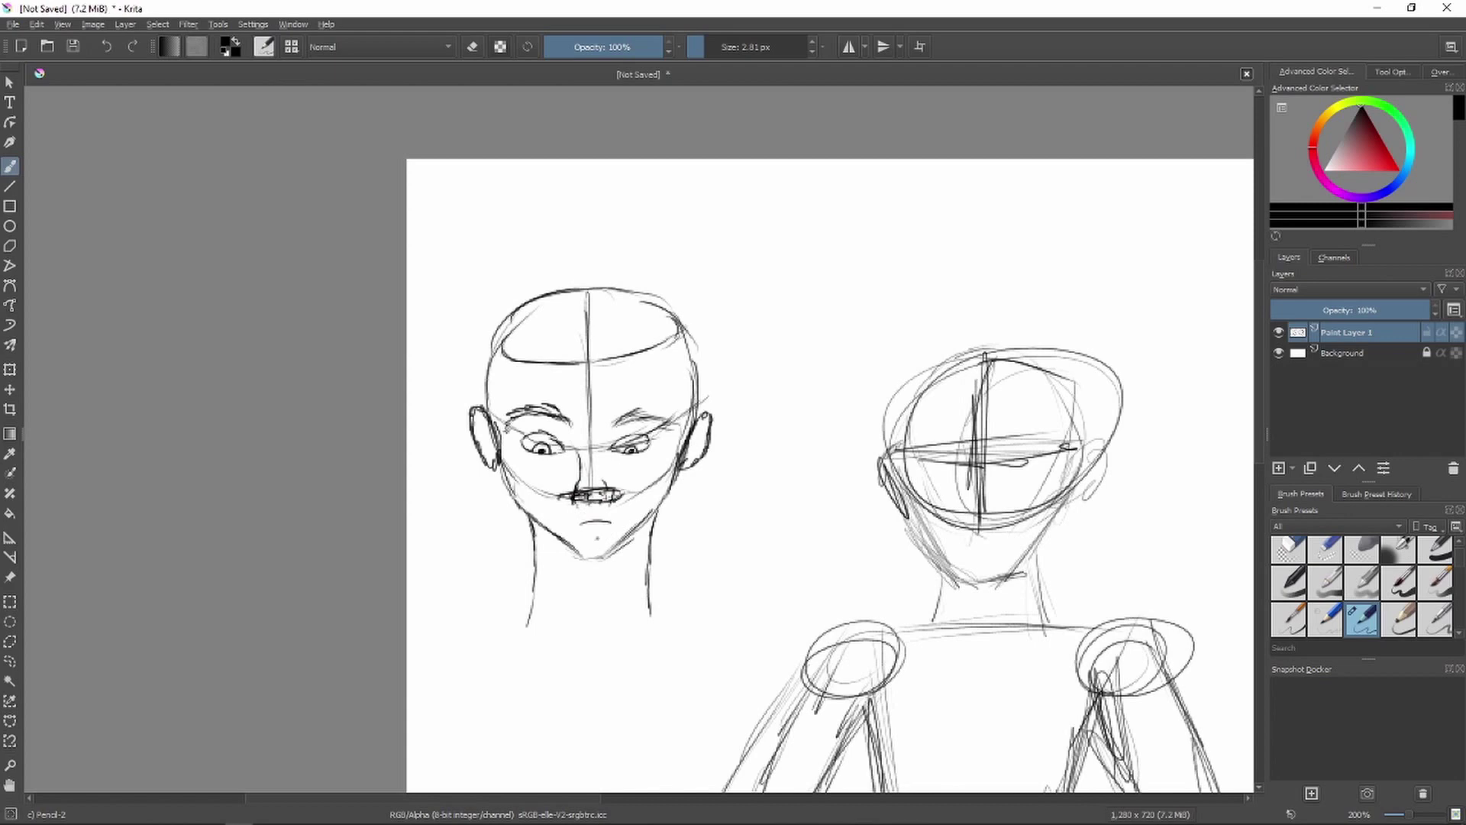
Sketch the head's hair, with strands over the forehead and spiky tufts along the top and side.
{"action": "mouse_move", "coordinate": [559, 377]}
{"action": "left_mouse_down"}
{"action": "mouse_move", "coordinate": [548, 442]}
{"action": "mouse_move", "coordinate": [518, 458]}
{"action": "left_mouse_up"}
{"action": "left_click_drag", "start_coordinate": [506, 368], "coordinate": [493, 467]}
{"action": "left_click_drag", "start_coordinate": [481, 388], "coordinate": [516, 319]}
{"action": "mouse_move", "coordinate": [491, 337]}
{"action": "left_mouse_down"}
{"action": "mouse_move", "coordinate": [580, 290]}
{"action": "mouse_move", "coordinate": [571, 261]}
{"action": "mouse_move", "coordinate": [600, 243]}
{"action": "left_mouse_up"}
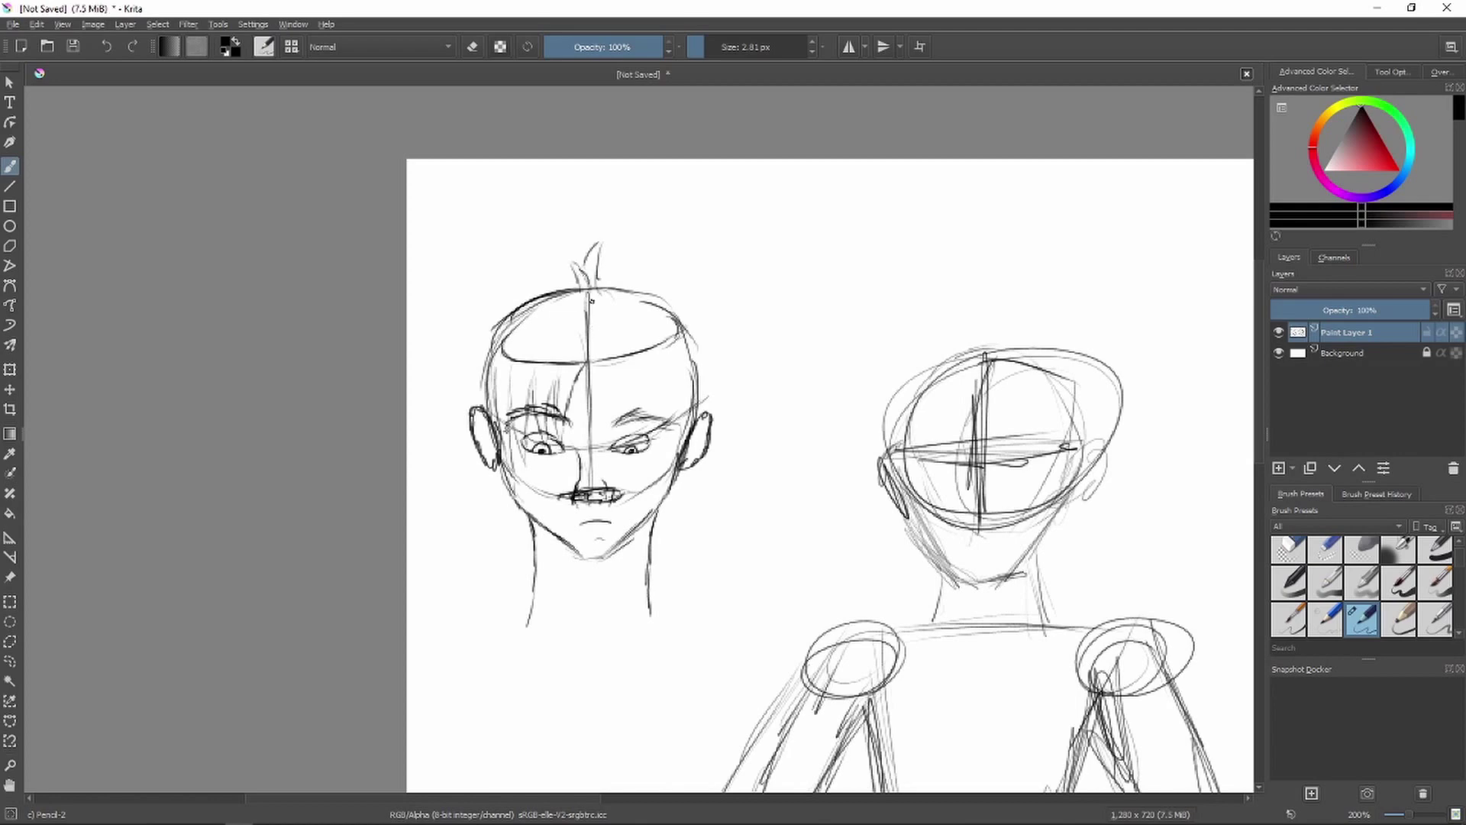
{"action": "mouse_move", "coordinate": [586, 362]}
{"action": "left_mouse_down"}
{"action": "mouse_move", "coordinate": [683, 330]}
{"action": "mouse_move", "coordinate": [613, 331]}
{"action": "left_mouse_up"}
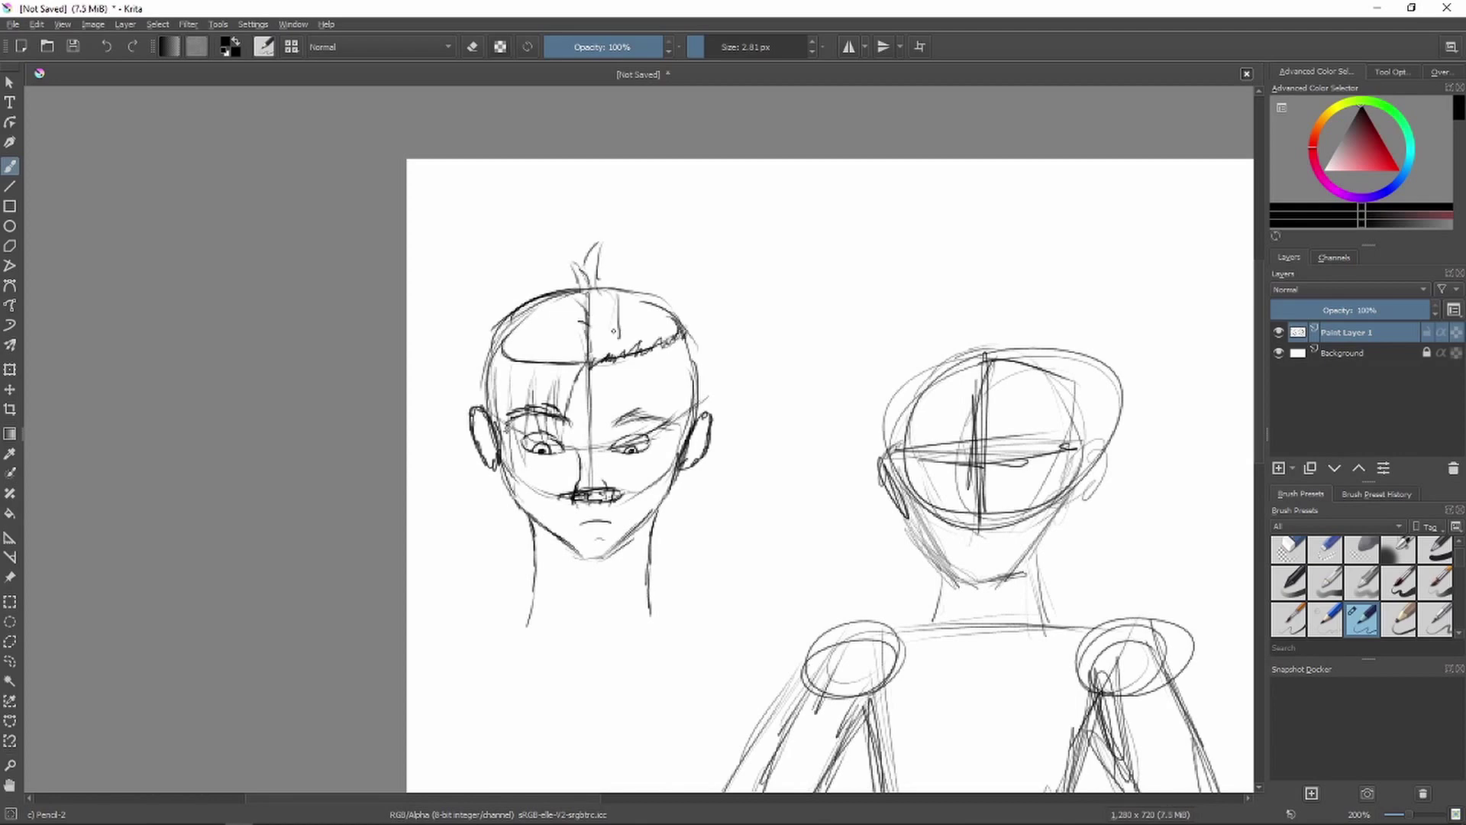
{"action": "left_click_drag", "start_coordinate": [607, 271], "coordinate": [644, 244]}
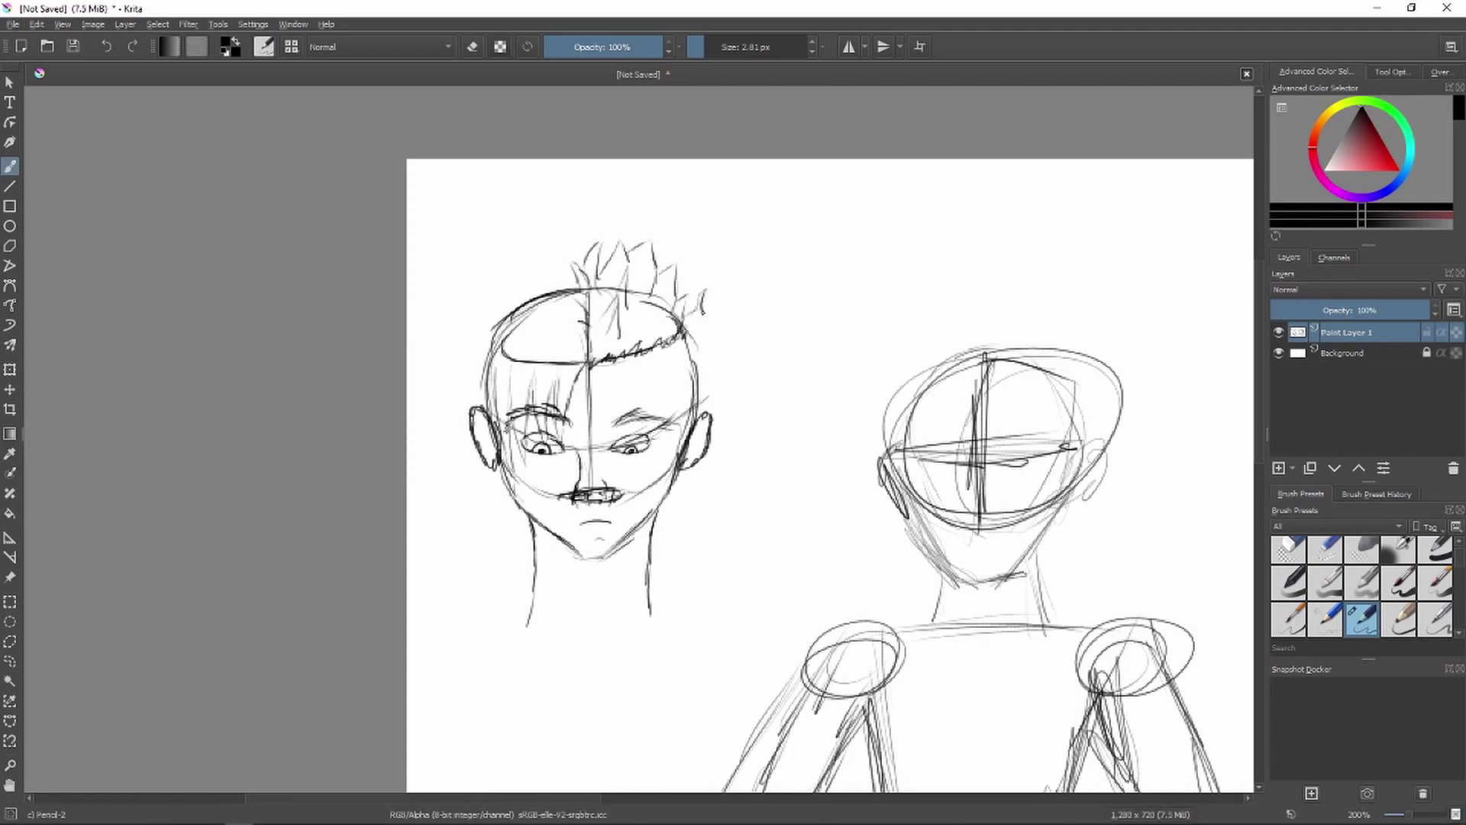
{"action": "left_click_drag", "start_coordinate": [709, 366], "coordinate": [691, 395]}
{"action": "left_click_drag", "start_coordinate": [489, 338], "coordinate": [474, 373]}
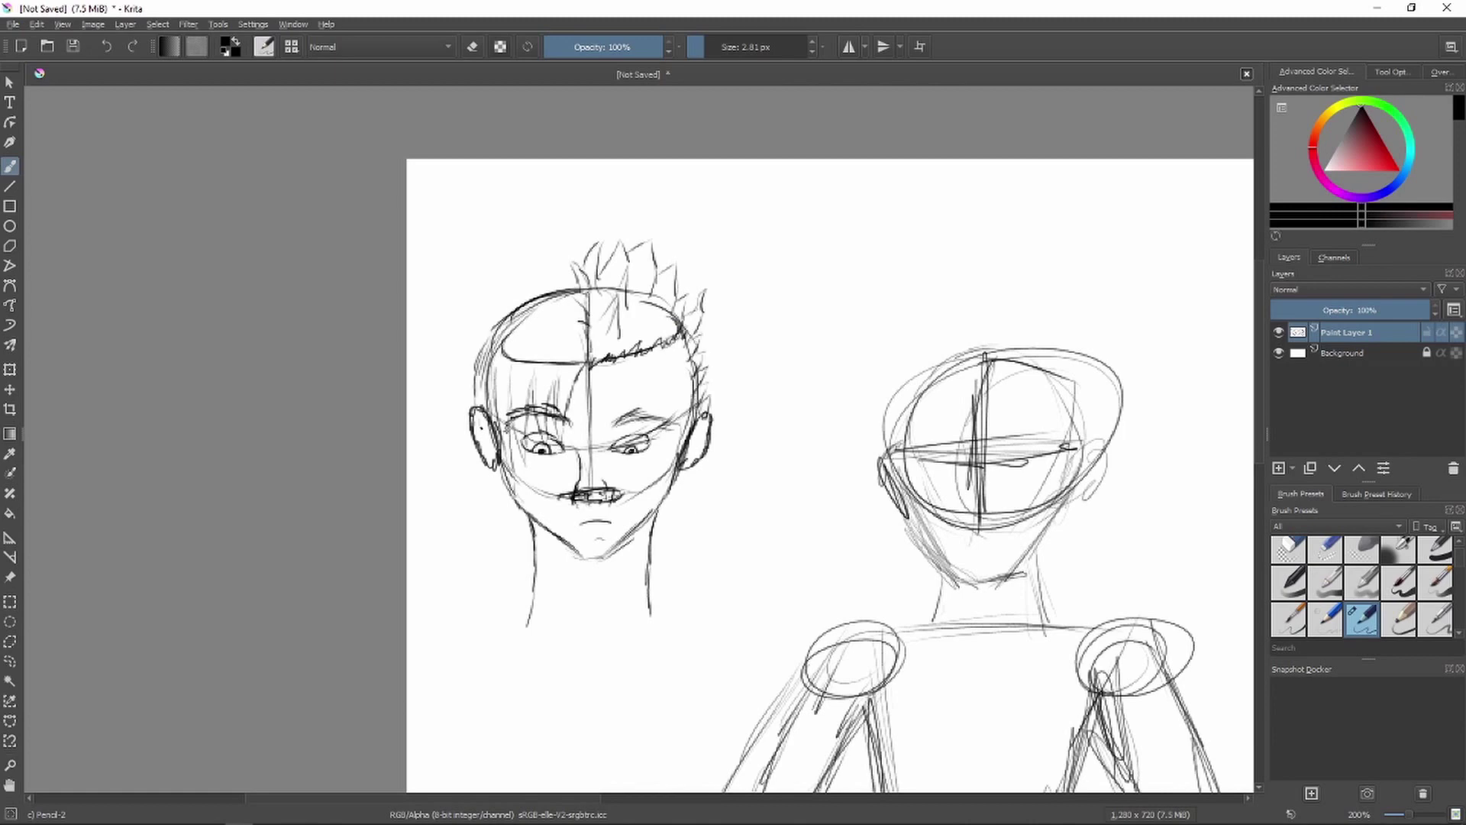
{"action": "left_click_drag", "start_coordinate": [652, 274], "coordinate": [636, 314]}
{"action": "left_click_drag", "start_coordinate": [652, 295], "coordinate": [656, 338]}
Draw two small stick figures facing each other in fighting poses in the canvas's lower-left corner.
{"action": "scroll", "coordinate": [764, 340], "scroll_direction": "down", "scroll_amount": 4}
{"action": "scroll", "coordinate": [766, 345], "scroll_direction": "up", "scroll_amount": 5}
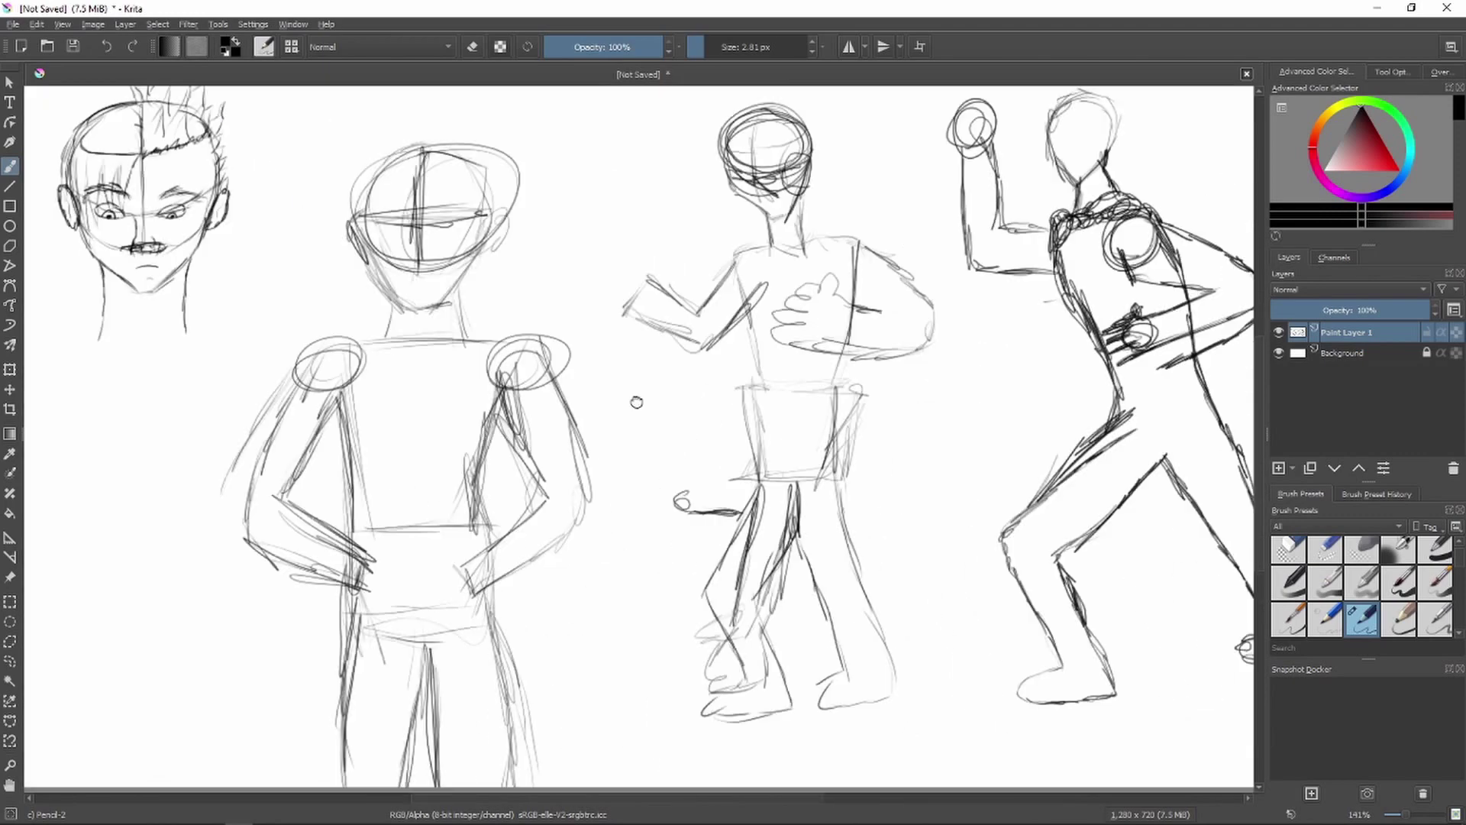
{"action": "mouse_move", "coordinate": [341, 549]}
{"action": "left_mouse_down"}
{"action": "mouse_move", "coordinate": [308, 599]}
{"action": "mouse_move", "coordinate": [371, 590]}
{"action": "left_mouse_up"}
{"action": "left_click_drag", "start_coordinate": [336, 548], "coordinate": [375, 532]}
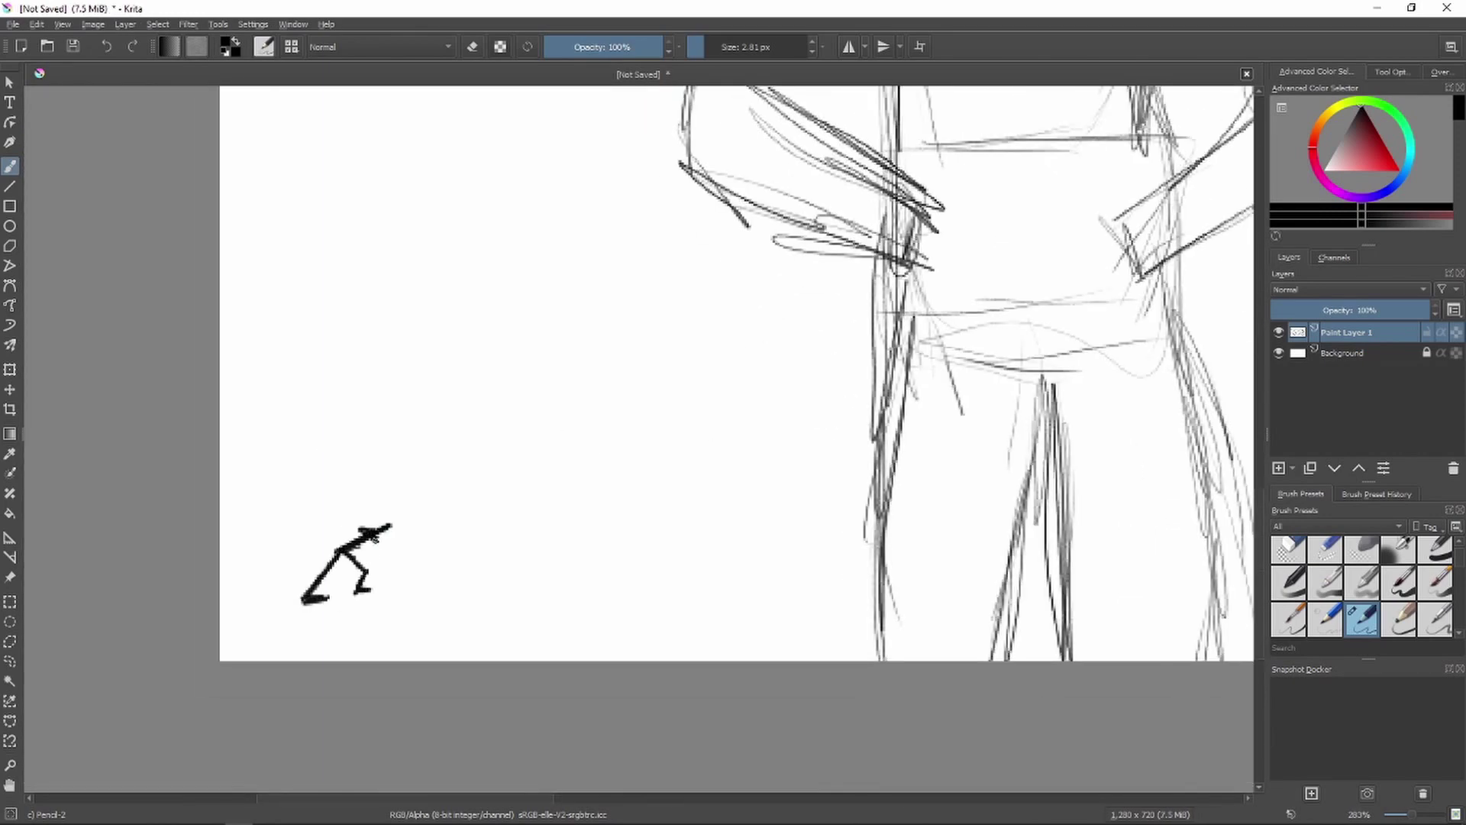
{"action": "left_click_drag", "start_coordinate": [387, 509], "coordinate": [399, 532]}
{"action": "mouse_move", "coordinate": [506, 556]}
{"action": "left_mouse_down"}
{"action": "mouse_move", "coordinate": [481, 594]}
{"action": "mouse_move", "coordinate": [534, 588]}
{"action": "mouse_move", "coordinate": [493, 522]}
{"action": "left_mouse_up"}
{"action": "left_click_drag", "start_coordinate": [487, 521], "coordinate": [483, 533]}
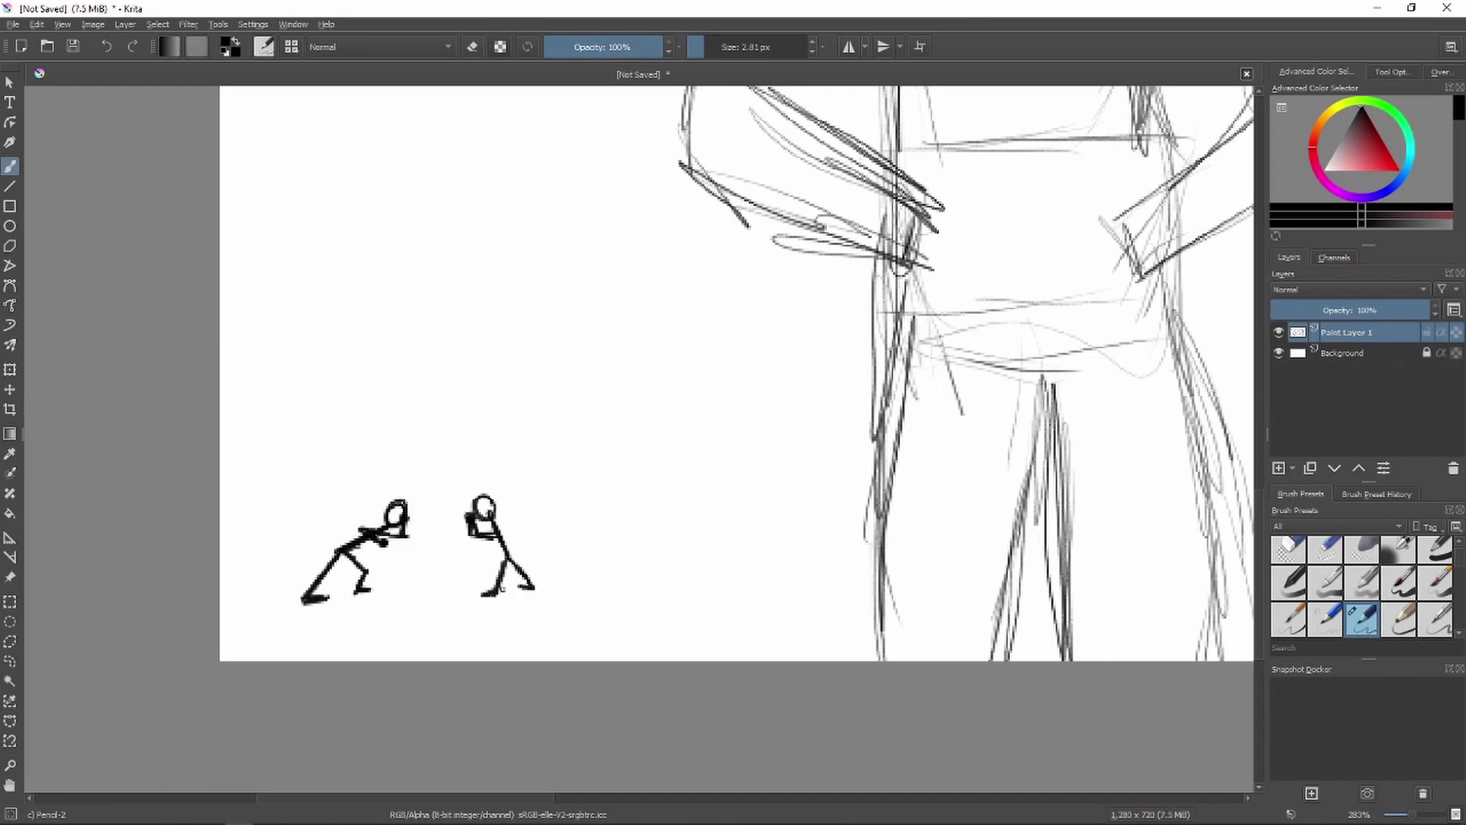
Draw a ball-shaped head with guidelines, a neck, and angular torso and pelvis blocks beside the stick figures.
{"action": "left_click_drag", "start_coordinate": [646, 362], "coordinate": [643, 419]}
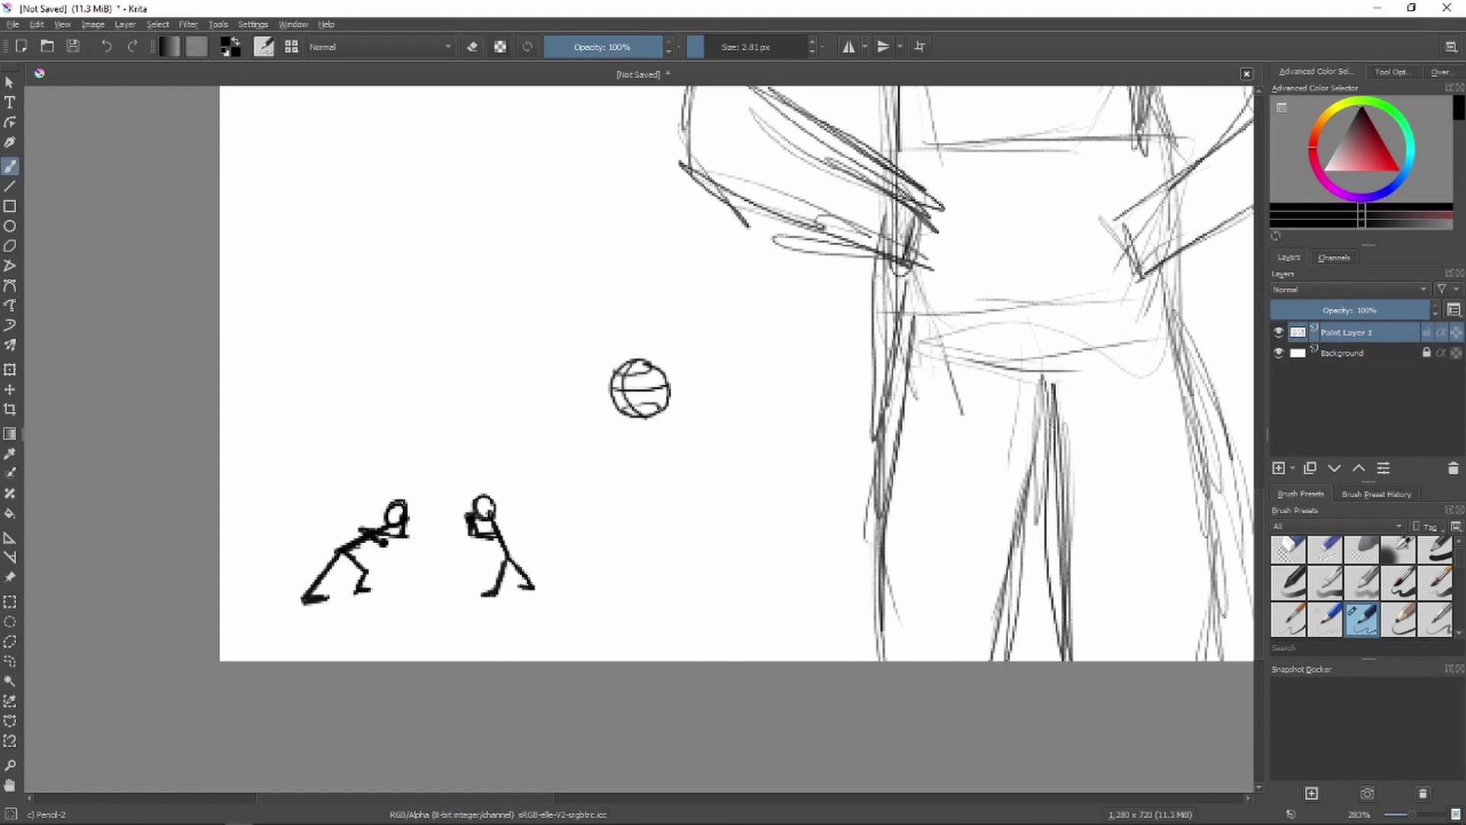
{"action": "mouse_move", "coordinate": [619, 405]}
{"action": "left_mouse_down"}
{"action": "mouse_move", "coordinate": [622, 432]}
{"action": "mouse_move", "coordinate": [667, 420]}
{"action": "mouse_move", "coordinate": [661, 455]}
{"action": "mouse_move", "coordinate": [632, 456]}
{"action": "mouse_move", "coordinate": [696, 437]}
{"action": "mouse_move", "coordinate": [706, 527]}
{"action": "mouse_move", "coordinate": [622, 463]}
{"action": "mouse_move", "coordinate": [668, 542]}
{"action": "left_mouse_up"}
{"action": "mouse_move", "coordinate": [609, 468]}
{"action": "left_mouse_down"}
{"action": "mouse_move", "coordinate": [666, 538]}
{"action": "mouse_move", "coordinate": [732, 539]}
{"action": "mouse_move", "coordinate": [668, 601]}
{"action": "mouse_move", "coordinate": [643, 548]}
{"action": "left_mouse_up"}
{"action": "left_click_drag", "start_coordinate": [649, 554], "coordinate": [662, 594]}
Select the block figure's head, torso and pelvis, move them up to make room for legs, and deselect.
{"action": "left_click", "coordinate": [10, 409]}
{"action": "left_click", "coordinate": [10, 601]}
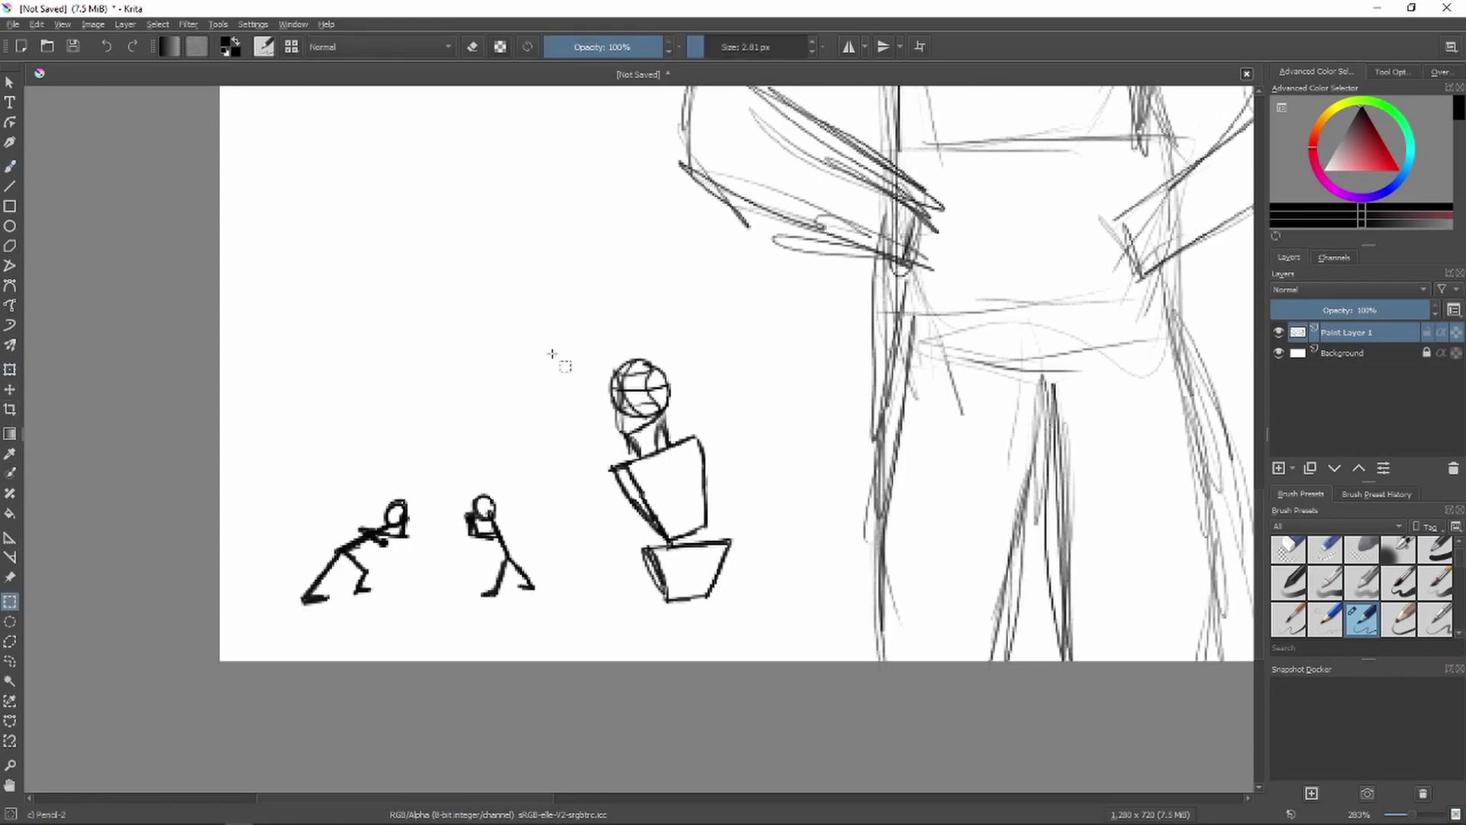
{"action": "left_click_drag", "start_coordinate": [512, 278], "coordinate": [772, 541]}
{"action": "left_click_drag", "start_coordinate": [550, 351], "coordinate": [772, 613]}
{"action": "left_click", "coordinate": [10, 369]}
{"action": "left_click_drag", "start_coordinate": [658, 493], "coordinate": [643, 361]}
{"action": "left_click", "coordinate": [10, 601]}
{"action": "left_click", "coordinate": [337, 174]}
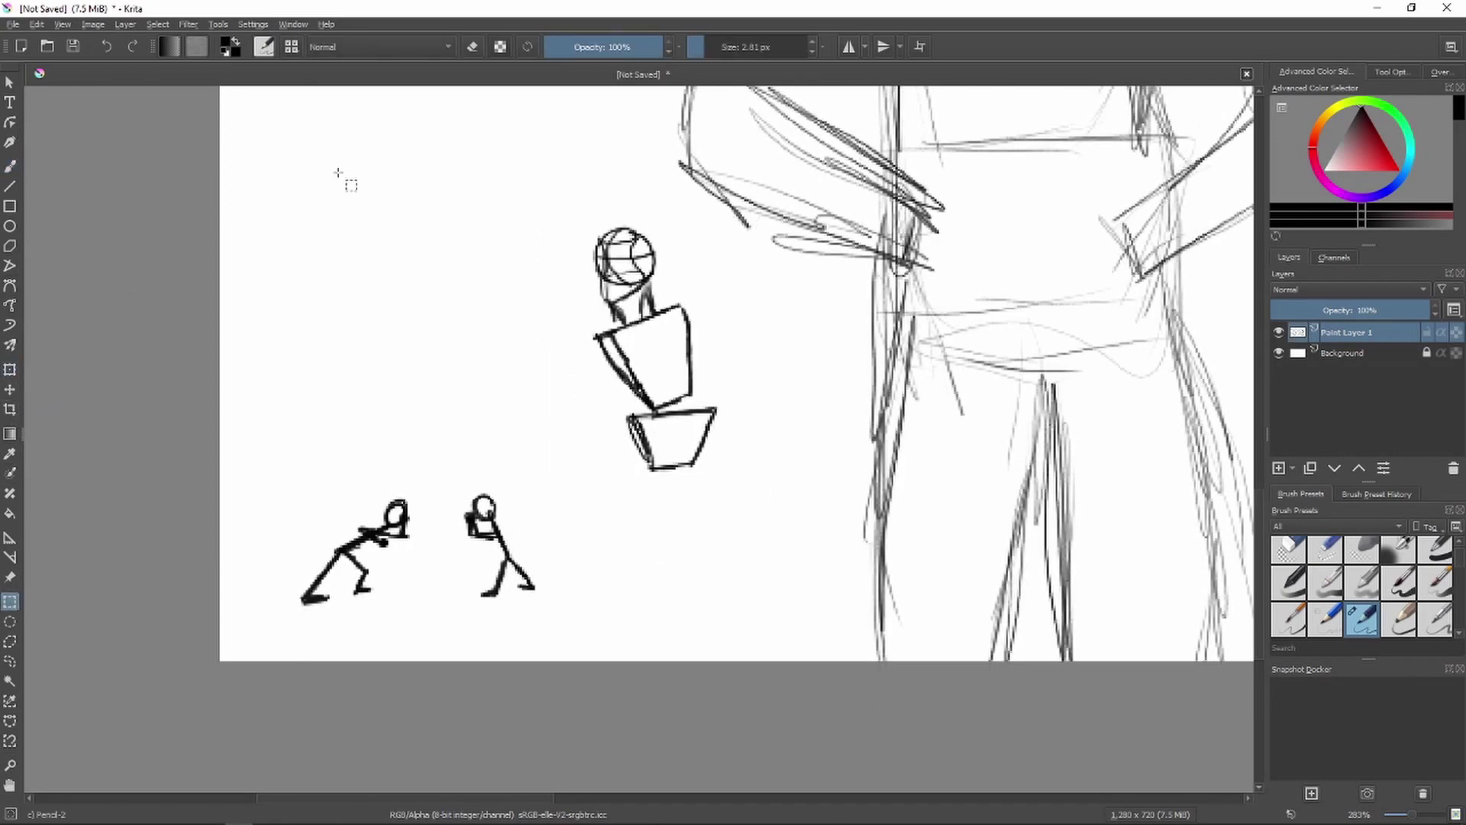
Draw the block figure's two legs with knee joints and feet using the brush.
{"action": "left_click", "coordinate": [10, 166]}
{"action": "left_click_drag", "start_coordinate": [668, 472], "coordinate": [672, 512]}
{"action": "mouse_move", "coordinate": [649, 468]}
{"action": "left_mouse_down"}
{"action": "mouse_move", "coordinate": [636, 548]}
{"action": "mouse_move", "coordinate": [676, 548]}
{"action": "left_mouse_up"}
{"action": "mouse_move", "coordinate": [646, 549]}
{"action": "left_mouse_down"}
{"action": "mouse_move", "coordinate": [641, 635]}
{"action": "mouse_move", "coordinate": [664, 634]}
{"action": "mouse_move", "coordinate": [620, 657]}
{"action": "mouse_move", "coordinate": [642, 658]}
{"action": "left_mouse_up"}
{"action": "left_click_drag", "start_coordinate": [681, 467], "coordinate": [710, 545]}
{"action": "left_click_drag", "start_coordinate": [675, 465], "coordinate": [702, 534]}
{"action": "left_click_drag", "start_coordinate": [714, 413], "coordinate": [710, 461]}
{"action": "mouse_move", "coordinate": [718, 467]}
{"action": "left_mouse_down"}
{"action": "mouse_move", "coordinate": [765, 610]}
{"action": "mouse_move", "coordinate": [720, 635]}
{"action": "left_mouse_up"}
{"action": "mouse_move", "coordinate": [708, 542]}
{"action": "left_mouse_down"}
{"action": "mouse_move", "coordinate": [734, 611]}
{"action": "mouse_move", "coordinate": [718, 641]}
{"action": "left_mouse_up"}
{"action": "left_click_drag", "start_coordinate": [737, 543], "coordinate": [776, 638]}
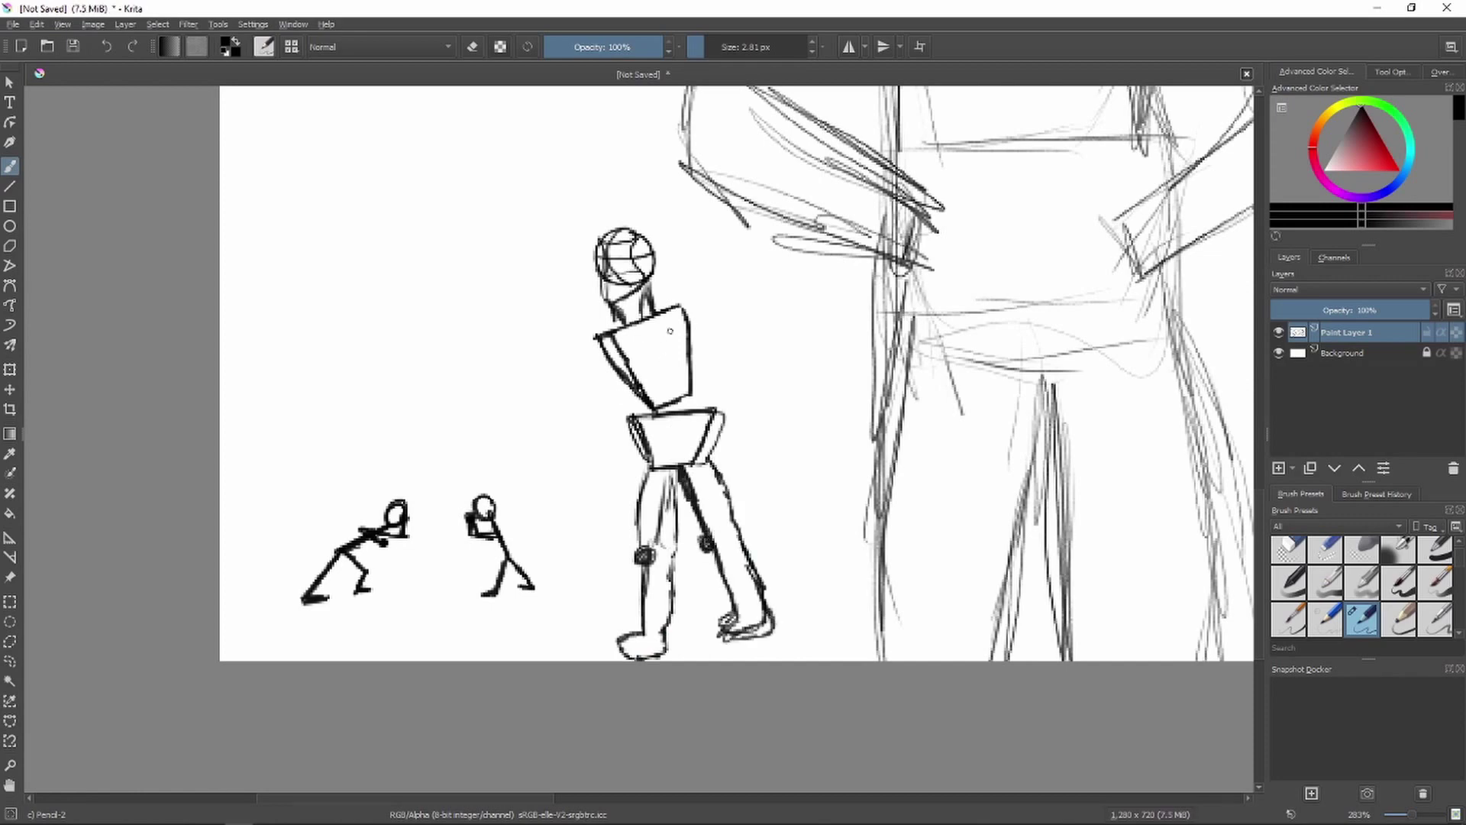
Draw the block figure's bent arms with raised fists and add strokes along the waist.
{"action": "mouse_move", "coordinate": [670, 331]}
{"action": "left_mouse_down"}
{"action": "mouse_move", "coordinate": [595, 384]}
{"action": "mouse_move", "coordinate": [546, 313]}
{"action": "left_mouse_up"}
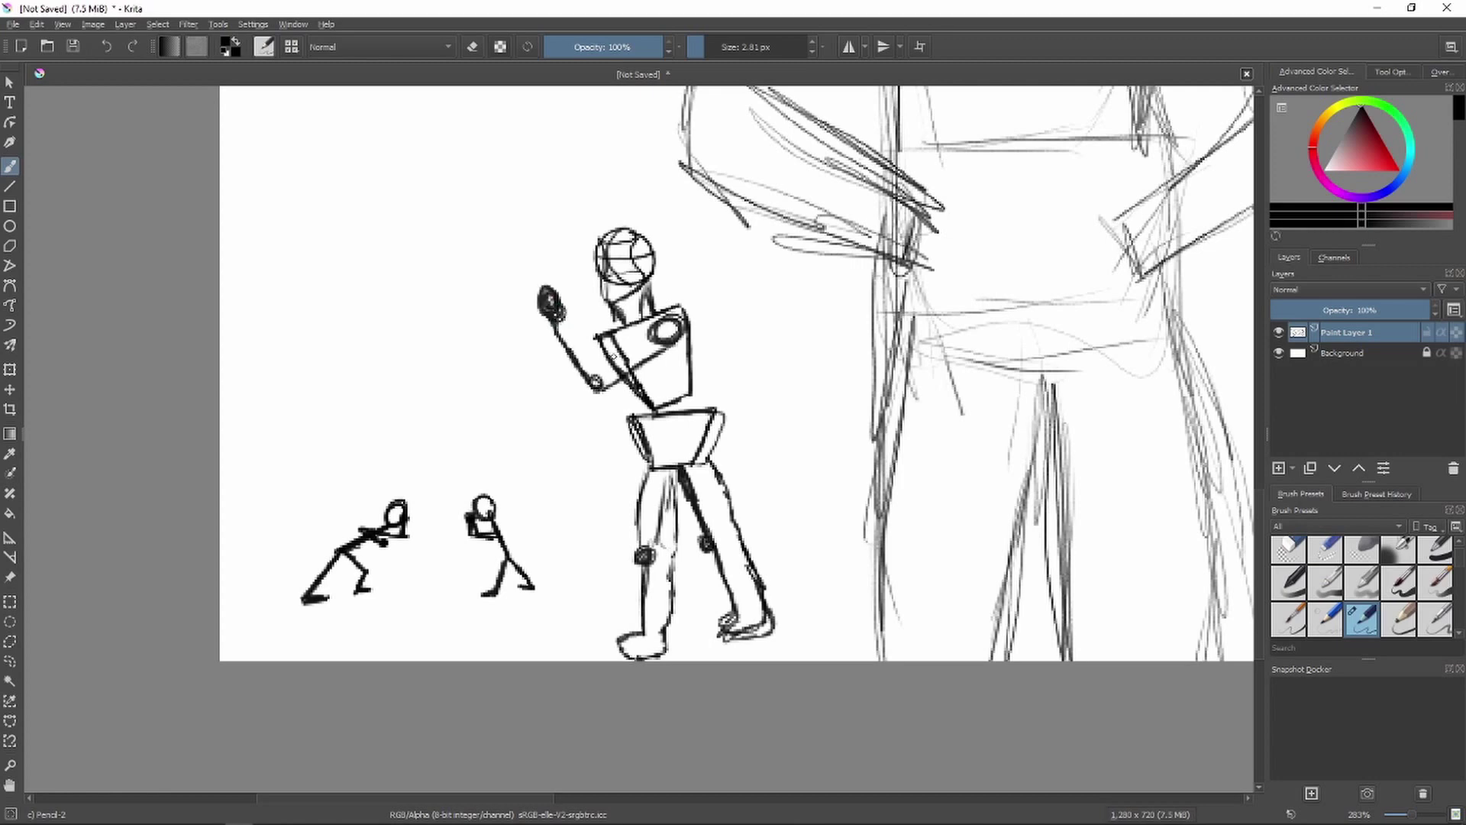
{"action": "mouse_move", "coordinate": [604, 354]}
{"action": "left_mouse_down"}
{"action": "mouse_move", "coordinate": [551, 296]}
{"action": "mouse_move", "coordinate": [611, 398]}
{"action": "left_mouse_up"}
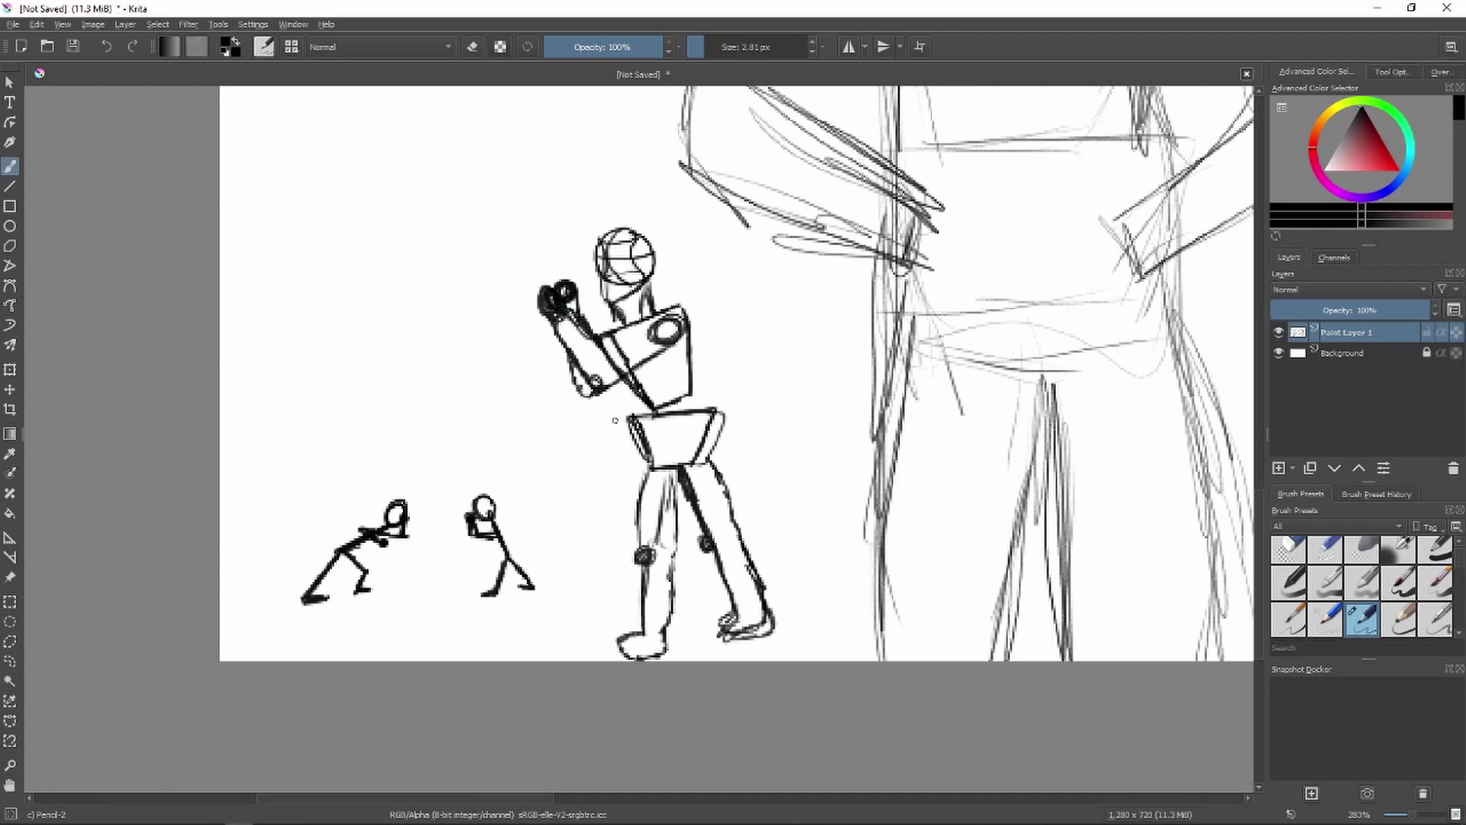
{"action": "left_click_drag", "start_coordinate": [690, 357], "coordinate": [704, 412]}
{"action": "left_click_drag", "start_coordinate": [627, 378], "coordinate": [648, 492]}
Draw a table with a thick top and long legs between the heads of the first two large figures.
{"action": "left_click_drag", "start_coordinate": [872, 416], "coordinate": [873, 416]}
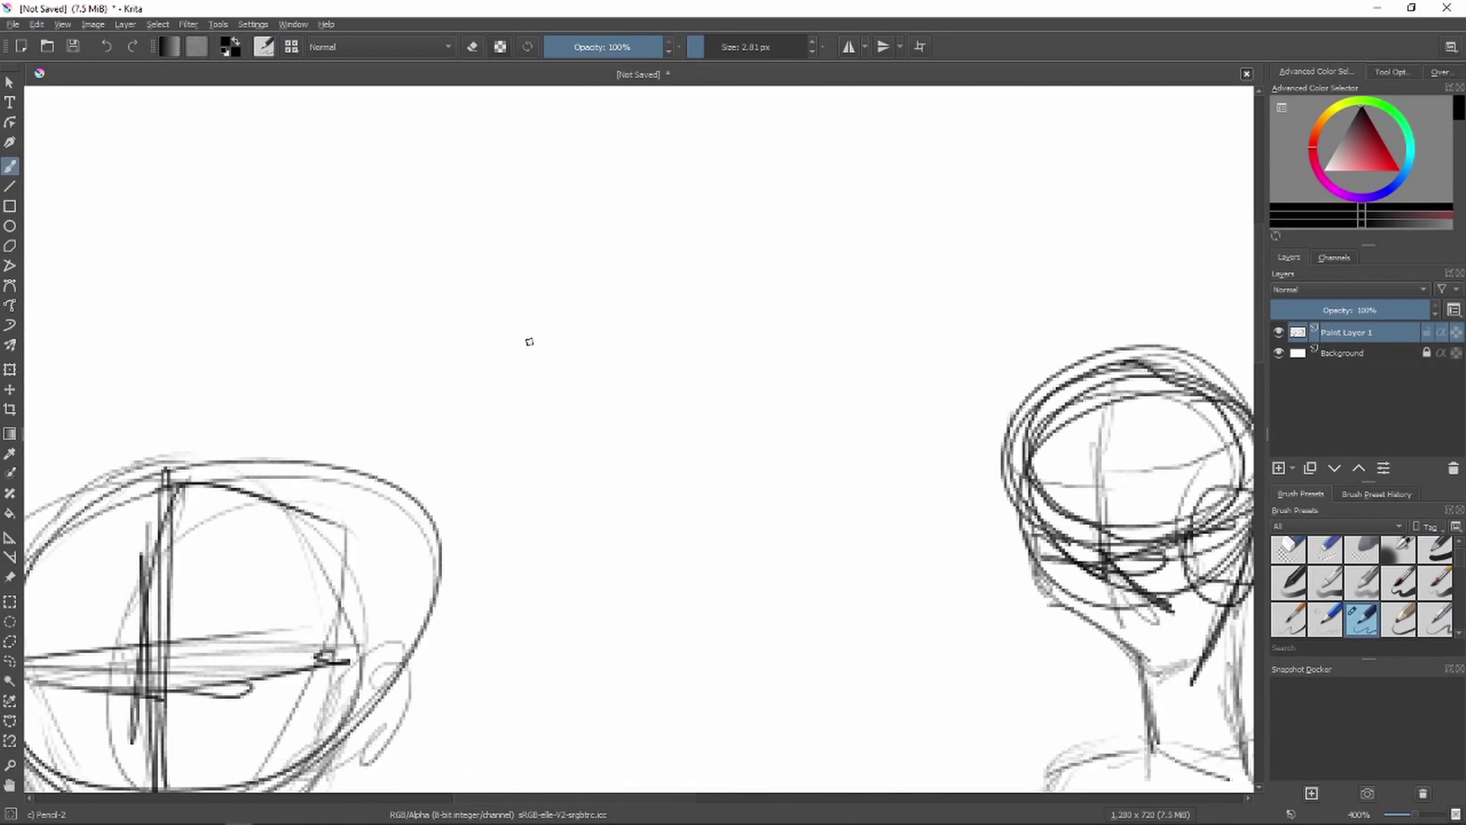
{"action": "left_click_drag", "start_coordinate": [450, 317], "coordinate": [481, 404]}
{"action": "left_click_drag", "start_coordinate": [486, 411], "coordinate": [484, 725]}
{"action": "left_click_drag", "start_coordinate": [557, 408], "coordinate": [588, 724]}
{"action": "left_click_drag", "start_coordinate": [889, 418], "coordinate": [882, 706]}
{"action": "left_click_drag", "start_coordinate": [953, 418], "coordinate": [1001, 706]}
Sketch two arms wrestling above the table, with hatched shoulders, elbows on the tabletop and a circle for the clasped hands.
{"action": "scroll", "coordinate": [687, 489], "scroll_direction": "down", "scroll_amount": 1}
{"action": "scroll", "coordinate": [660, 483], "scroll_direction": "up", "scroll_amount": 1}
{"action": "left_click_drag", "start_coordinate": [1001, 290], "coordinate": [1070, 317]}
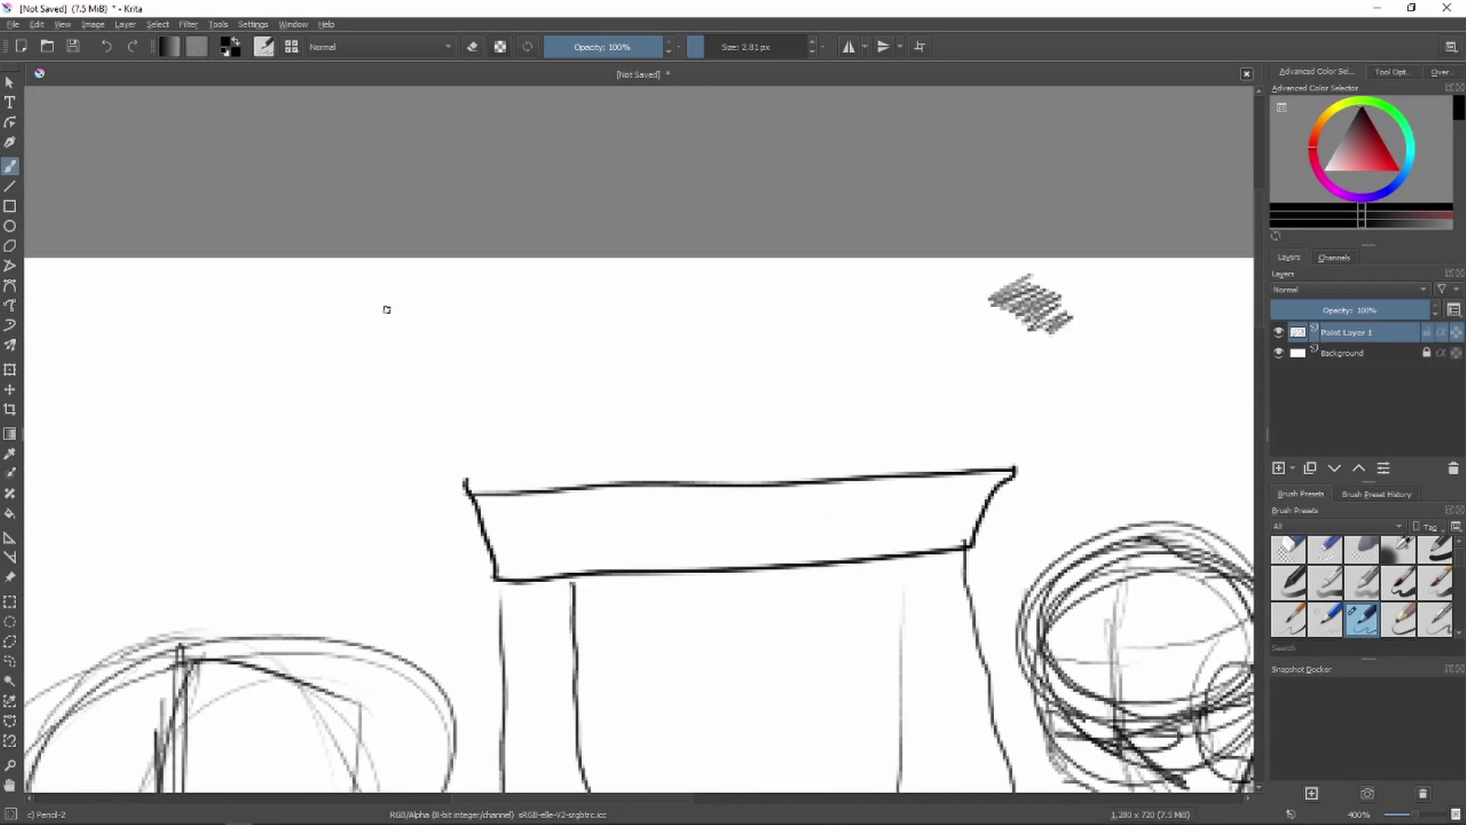
{"action": "left_click_drag", "start_coordinate": [378, 300], "coordinate": [447, 353]}
{"action": "mouse_move", "coordinate": [745, 317]}
{"action": "left_mouse_down"}
{"action": "mouse_move", "coordinate": [722, 348]}
{"action": "mouse_move", "coordinate": [857, 474]}
{"action": "mouse_move", "coordinate": [1057, 321]}
{"action": "mouse_move", "coordinate": [775, 312]}
{"action": "left_mouse_up"}
{"action": "mouse_move", "coordinate": [725, 358]}
{"action": "left_mouse_down"}
{"action": "mouse_move", "coordinate": [576, 485]}
{"action": "mouse_move", "coordinate": [394, 344]}
{"action": "left_mouse_up"}
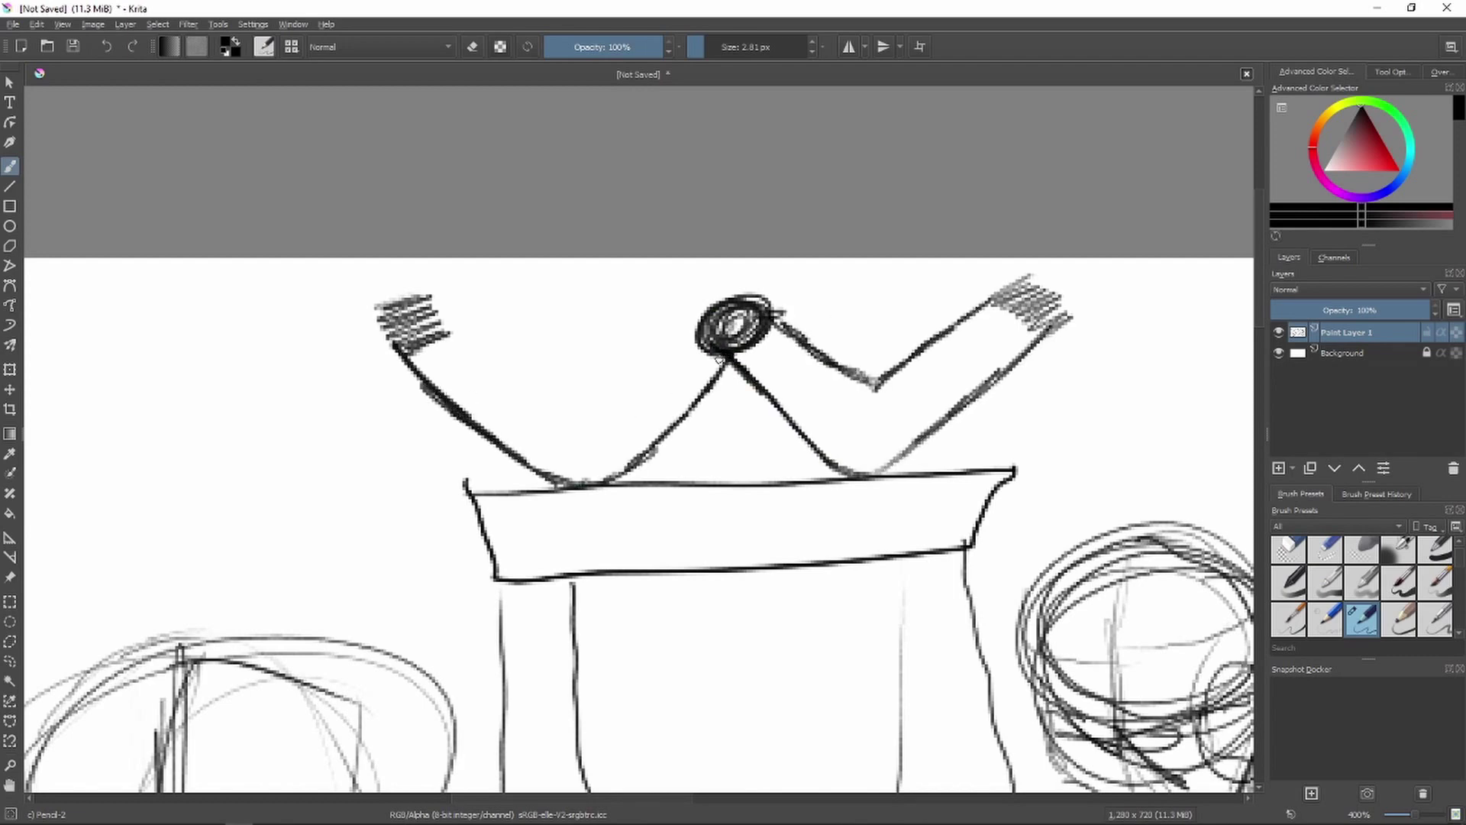
{"action": "left_click_drag", "start_coordinate": [702, 316], "coordinate": [579, 416]}
{"action": "mouse_move", "coordinate": [577, 414]}
{"action": "left_mouse_down"}
{"action": "mouse_move", "coordinate": [428, 314]}
{"action": "mouse_move", "coordinate": [495, 345]}
{"action": "mouse_move", "coordinate": [431, 357]}
{"action": "left_mouse_up"}
{"action": "mouse_move", "coordinate": [883, 386]}
{"action": "left_mouse_down"}
{"action": "mouse_move", "coordinate": [993, 316]}
{"action": "mouse_move", "coordinate": [981, 362]}
{"action": "left_mouse_up"}
{"action": "left_click_drag", "start_coordinate": [905, 462], "coordinate": [1041, 328]}
{"action": "left_click_drag", "start_coordinate": [522, 414], "coordinate": [431, 325]}
{"action": "left_click_drag", "start_coordinate": [617, 434], "coordinate": [678, 379]}
{"action": "left_click_drag", "start_coordinate": [839, 420], "coordinate": [788, 379]}
Draw a rectangular punching bag hanging from a linked chain between the second and third large figures.
{"action": "scroll", "coordinate": [946, 525], "scroll_direction": "down", "scroll_amount": 2}
{"action": "mouse_move", "coordinate": [945, 524]}
{"action": "left_mouse_down"}
{"action": "mouse_move", "coordinate": [345, 293]}
{"action": "mouse_move", "coordinate": [150, 242]}
{"action": "left_mouse_up"}
{"action": "scroll", "coordinate": [572, 569], "scroll_direction": "down", "scroll_amount": 2}
{"action": "left_click_drag", "start_coordinate": [572, 569], "coordinate": [805, 354]}
{"action": "scroll", "coordinate": [897, 400], "scroll_direction": "up", "scroll_amount": 1}
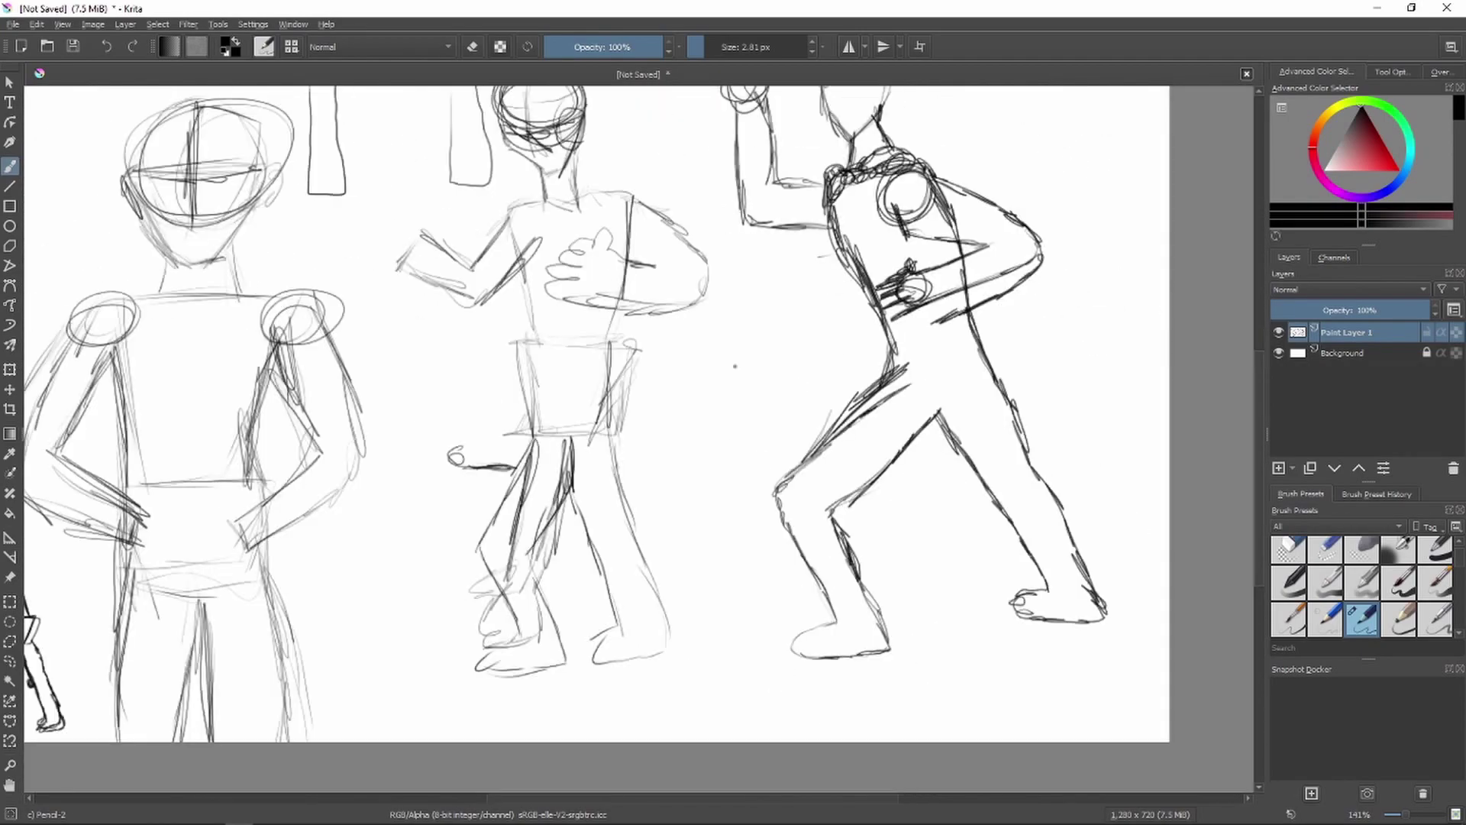
{"action": "scroll", "coordinate": [814, 530], "scroll_direction": "up", "scroll_amount": 1}
{"action": "left_click_drag", "start_coordinate": [645, 242], "coordinate": [649, 473]}
{"action": "mouse_move", "coordinate": [648, 405]}
{"action": "left_mouse_down"}
{"action": "mouse_move", "coordinate": [649, 520]}
{"action": "mouse_move", "coordinate": [623, 522]}
{"action": "mouse_move", "coordinate": [589, 752]}
{"action": "mouse_move", "coordinate": [700, 779]}
{"action": "left_mouse_up"}
{"action": "left_click_drag", "start_coordinate": [691, 519], "coordinate": [701, 779]}
{"action": "left_click_drag", "start_coordinate": [683, 565], "coordinate": [678, 756]}
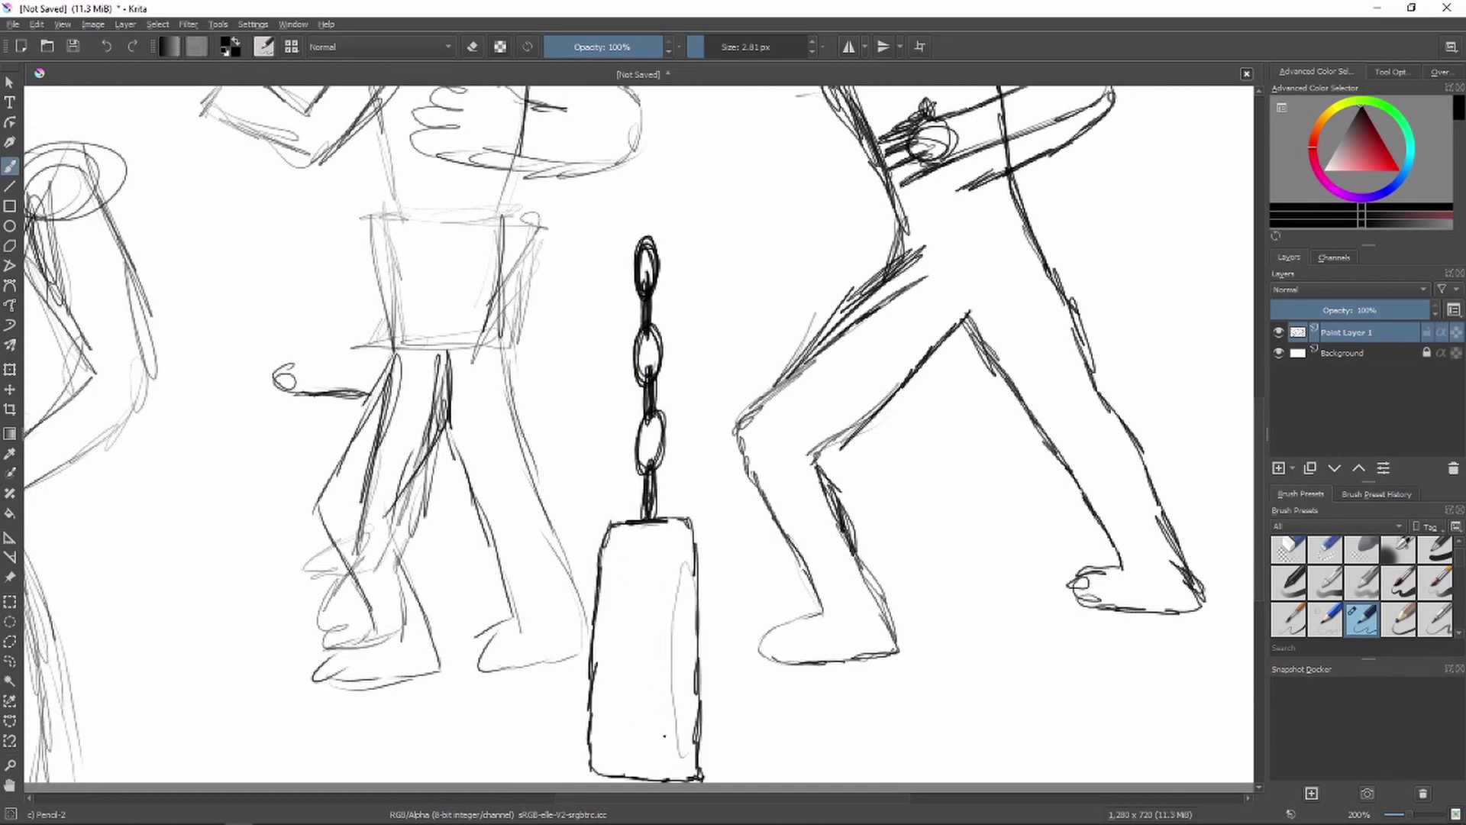
Shade the punching bag with long vertical strokes and extend its chain upward with more links.
{"action": "left_click_drag", "start_coordinate": [659, 586], "coordinate": [657, 763]}
{"action": "mouse_move", "coordinate": [642, 527]}
{"action": "left_mouse_down"}
{"action": "mouse_move", "coordinate": [629, 760]}
{"action": "mouse_move", "coordinate": [610, 764]}
{"action": "left_mouse_up"}
{"action": "left_click_drag", "start_coordinate": [672, 577], "coordinate": [672, 756]}
{"action": "scroll", "coordinate": [687, 676], "scroll_direction": "down", "scroll_amount": 2}
{"action": "scroll", "coordinate": [687, 496], "scroll_direction": "up", "scroll_amount": 3}
{"action": "left_click_drag", "start_coordinate": [704, 365], "coordinate": [705, 415]}
{"action": "mouse_move", "coordinate": [687, 348]}
{"action": "left_mouse_down"}
{"action": "mouse_move", "coordinate": [721, 353]}
{"action": "mouse_move", "coordinate": [703, 232]}
{"action": "mouse_move", "coordinate": [703, 364]}
{"action": "left_mouse_up"}
{"action": "left_click_drag", "start_coordinate": [721, 324], "coordinate": [706, 364]}
{"action": "left_click_drag", "start_coordinate": [706, 289], "coordinate": [722, 340]}
Sketch a new small figure's neck, tapering torso and rounded pelvis block in the canvas's empty upper-right area.
{"action": "scroll", "coordinate": [829, 201], "scroll_direction": "down", "scroll_amount": 2}
{"action": "scroll", "coordinate": [496, 383], "scroll_direction": "up", "scroll_amount": 1}
{"action": "mouse_move", "coordinate": [780, 407]}
{"action": "left_mouse_down"}
{"action": "mouse_move", "coordinate": [486, 380]}
{"action": "mouse_move", "coordinate": [367, 764]}
{"action": "left_mouse_up"}
{"action": "scroll", "coordinate": [884, 605], "scroll_direction": "up", "scroll_amount": 1}
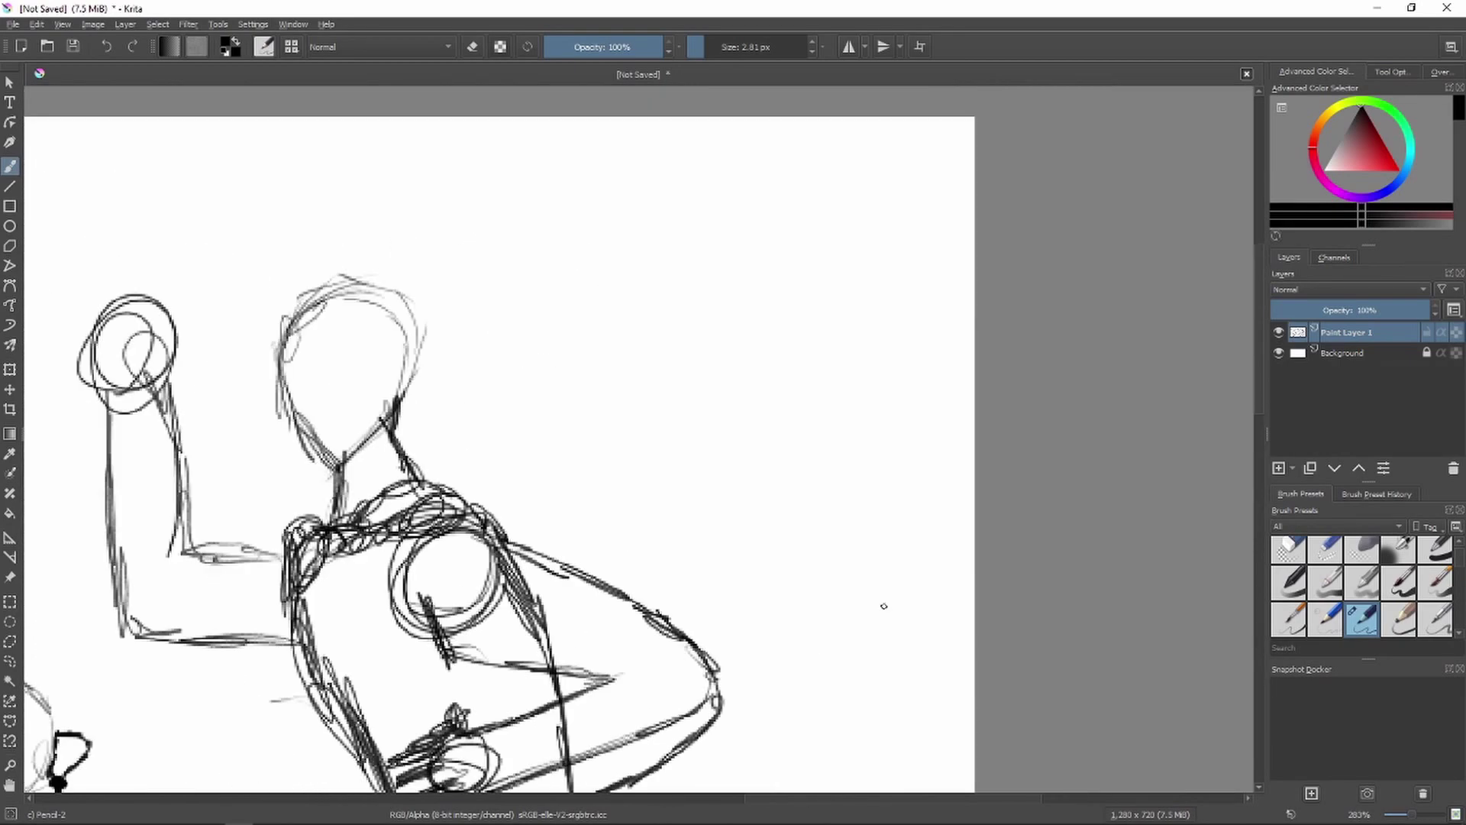
{"action": "mouse_move", "coordinate": [779, 191]}
{"action": "left_mouse_down"}
{"action": "mouse_move", "coordinate": [760, 290]}
{"action": "mouse_move", "coordinate": [836, 326]}
{"action": "mouse_move", "coordinate": [798, 473]}
{"action": "left_mouse_up"}
{"action": "mouse_move", "coordinate": [734, 319]}
{"action": "left_mouse_down"}
{"action": "mouse_move", "coordinate": [701, 367]}
{"action": "mouse_move", "coordinate": [744, 475]}
{"action": "mouse_move", "coordinate": [822, 469]}
{"action": "mouse_move", "coordinate": [770, 550]}
{"action": "left_mouse_up"}
{"action": "left_click_drag", "start_coordinate": [714, 476], "coordinate": [769, 553]}
{"action": "left_click_drag", "start_coordinate": [815, 382], "coordinate": [799, 165]}
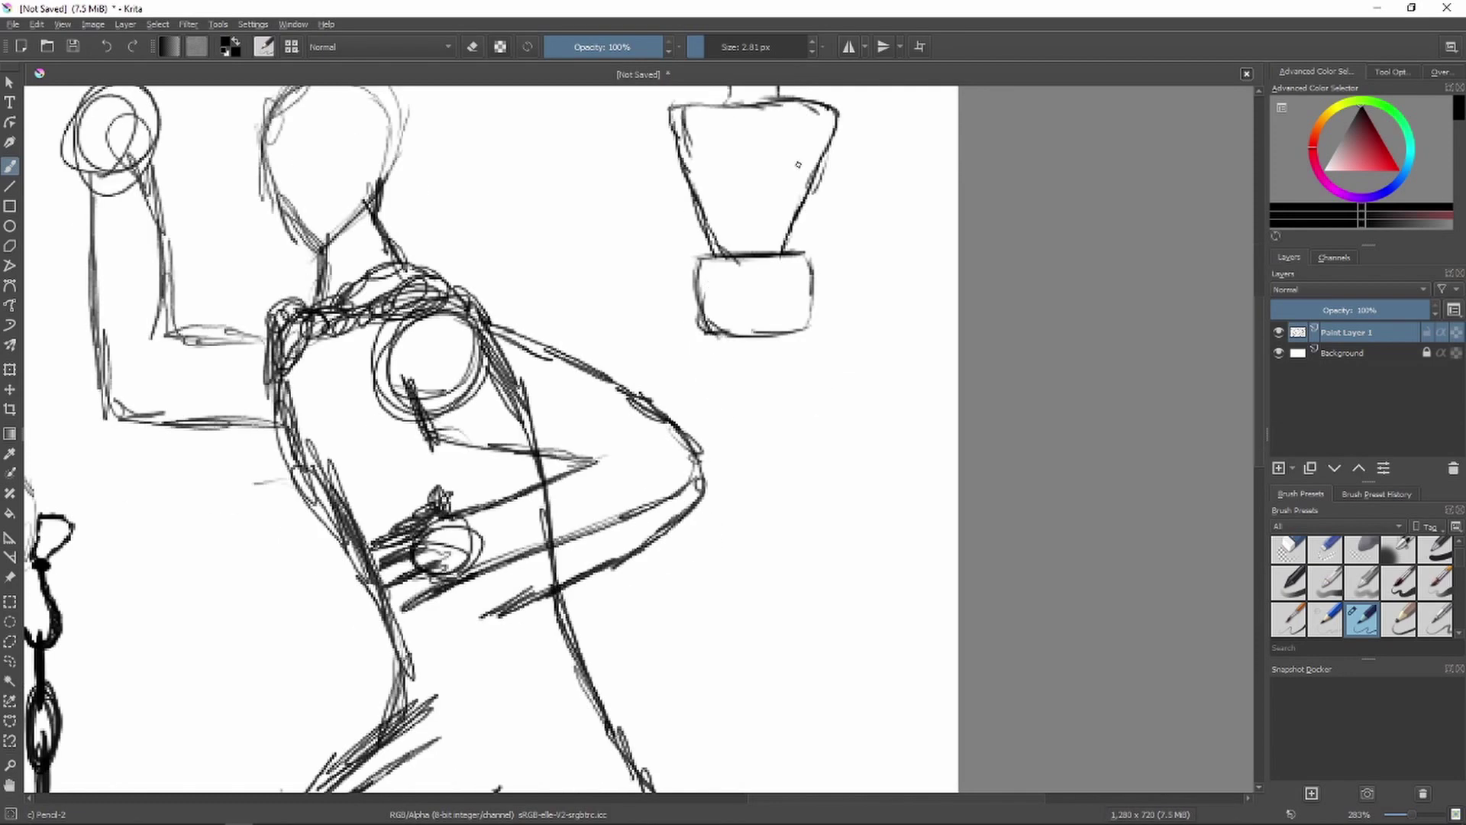
Draw the small figure's right-hand arm bent toward the waist, with circles at the shoulder, elbow and hand.
{"action": "mouse_move", "coordinate": [825, 114]}
{"action": "left_mouse_down"}
{"action": "mouse_move", "coordinate": [817, 133]}
{"action": "mouse_move", "coordinate": [877, 230]}
{"action": "mouse_move", "coordinate": [810, 319]}
{"action": "left_mouse_up"}
{"action": "left_click_drag", "start_coordinate": [802, 302], "coordinate": [790, 315]}
{"action": "left_click_drag", "start_coordinate": [877, 244], "coordinate": [777, 300]}
{"action": "left_click_drag", "start_coordinate": [776, 285], "coordinate": [765, 293]}
{"action": "left_click_drag", "start_coordinate": [756, 294], "coordinate": [843, 231]}
{"action": "mouse_move", "coordinate": [811, 138]}
{"action": "left_mouse_down"}
{"action": "mouse_move", "coordinate": [842, 229]}
{"action": "mouse_move", "coordinate": [769, 279]}
{"action": "left_mouse_up"}
Draw the small figure's opposite arm bent across the waist, with shaded joints and a darkened forearm.
{"action": "mouse_move", "coordinate": [674, 110]}
{"action": "left_mouse_down"}
{"action": "mouse_move", "coordinate": [672, 137]}
{"action": "mouse_move", "coordinate": [676, 124]}
{"action": "left_mouse_up"}
{"action": "left_click_drag", "start_coordinate": [661, 118], "coordinate": [590, 214]}
{"action": "left_click_drag", "start_coordinate": [589, 214], "coordinate": [572, 233]}
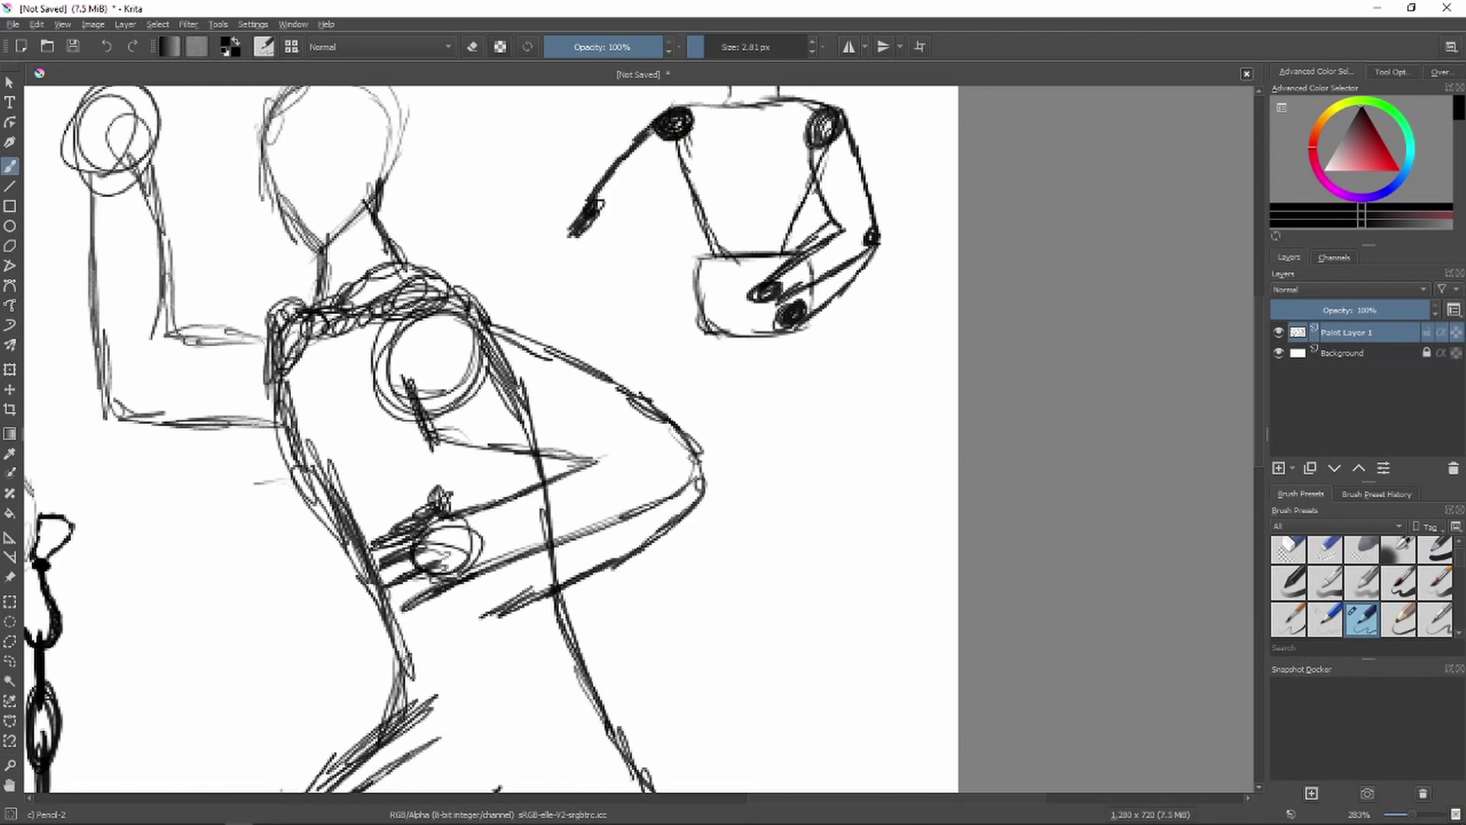
{"action": "mouse_move", "coordinate": [691, 137]}
{"action": "left_mouse_down"}
{"action": "mouse_move", "coordinate": [620, 227]}
{"action": "mouse_move", "coordinate": [752, 294]}
{"action": "mouse_move", "coordinate": [775, 289]}
{"action": "left_mouse_up"}
{"action": "left_click_drag", "start_coordinate": [569, 229], "coordinate": [733, 302]}
{"action": "left_click_drag", "start_coordinate": [580, 217], "coordinate": [569, 256]}
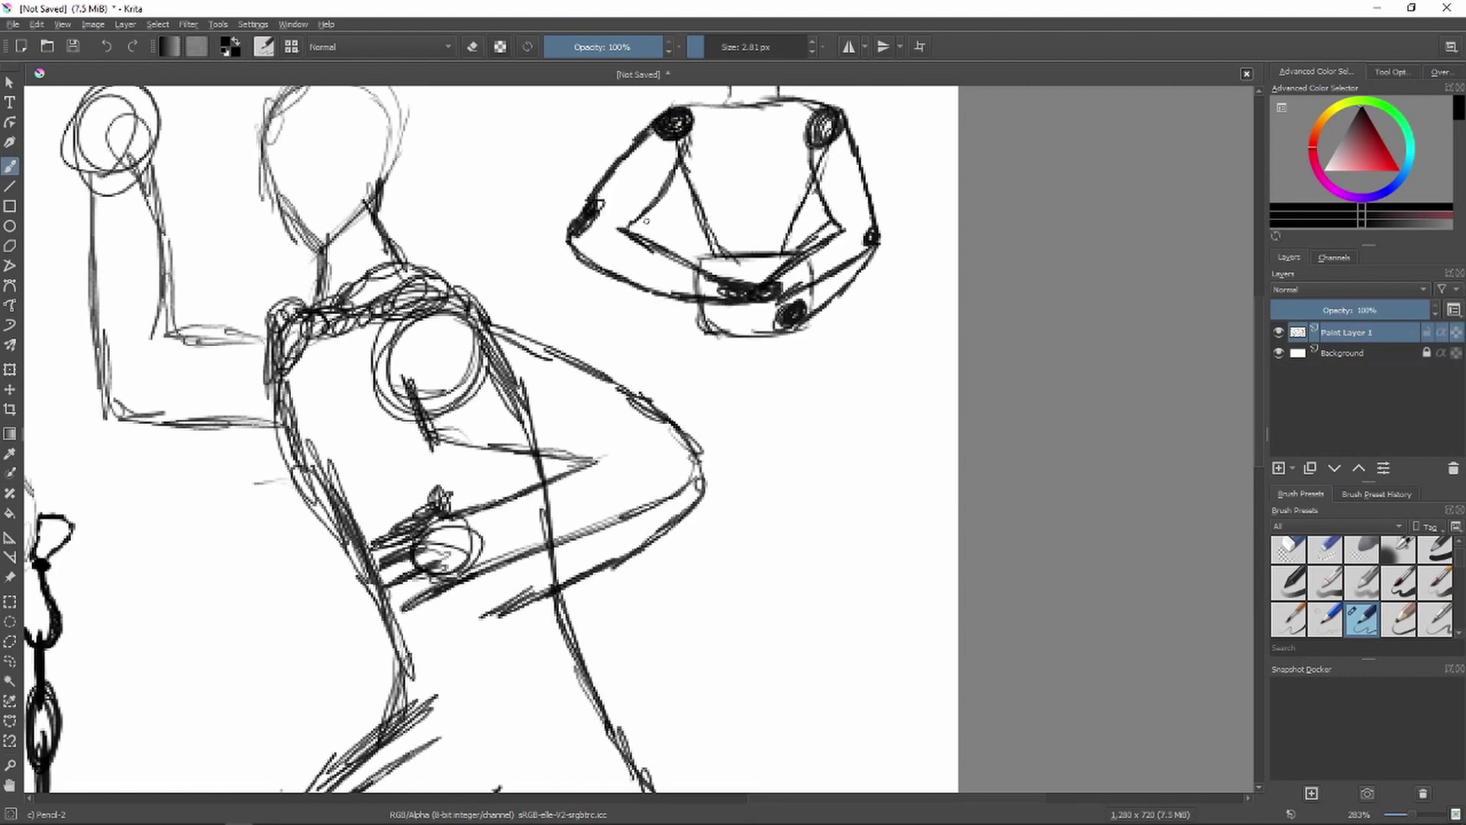
{"action": "mouse_move", "coordinate": [653, 130]}
{"action": "left_mouse_down"}
{"action": "mouse_move", "coordinate": [594, 246]}
{"action": "mouse_move", "coordinate": [645, 246]}
{"action": "mouse_move", "coordinate": [745, 289]}
{"action": "left_mouse_up"}
{"action": "left_click_drag", "start_coordinate": [630, 268], "coordinate": [742, 298]}
{"action": "left_click_drag", "start_coordinate": [591, 242], "coordinate": [745, 304]}
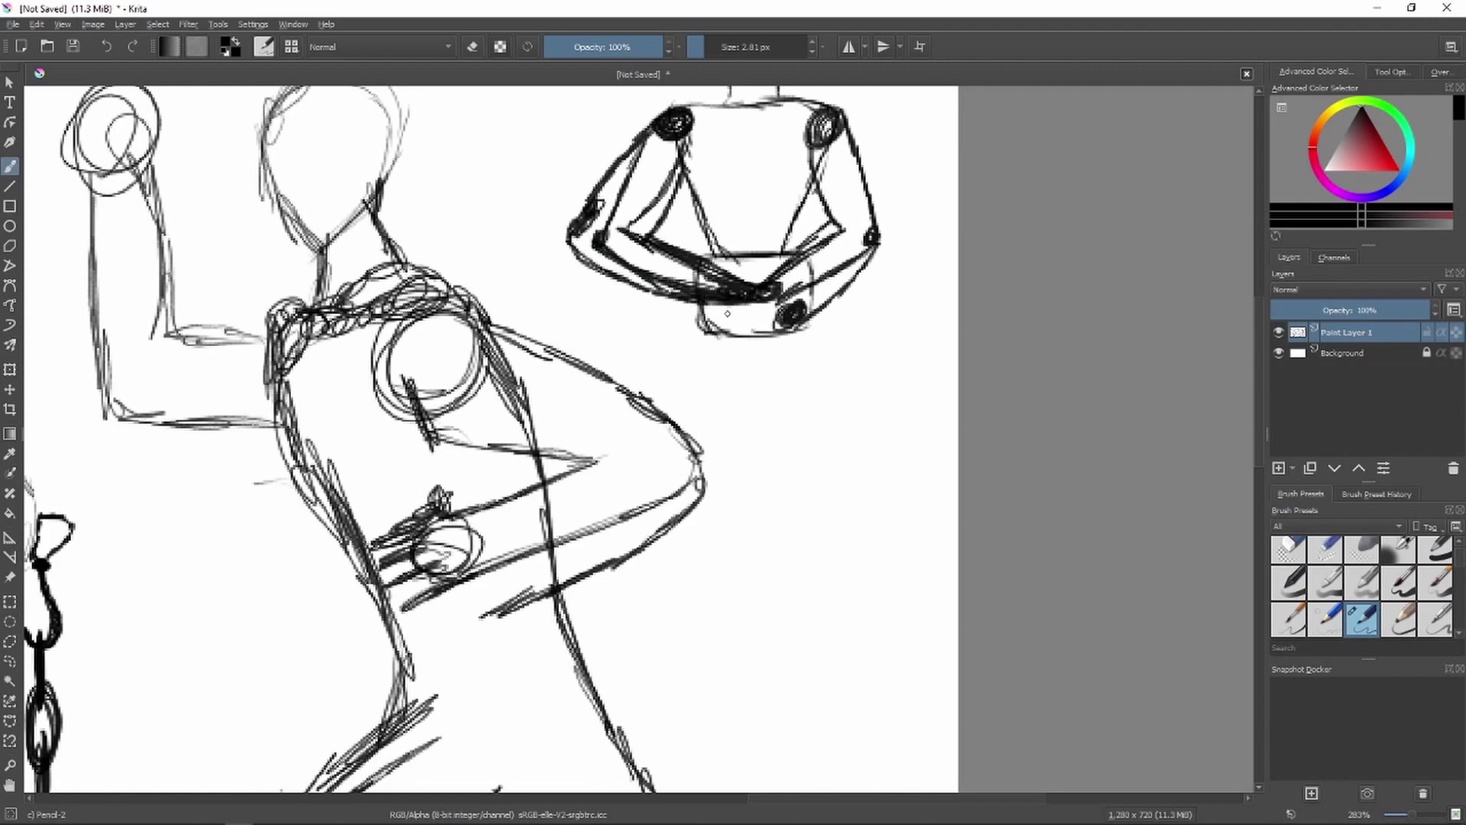
Draw the small figure's two thighs below the pelvis and mark the knees with circles.
{"action": "scroll", "coordinate": [819, 454], "scroll_direction": "up", "scroll_amount": 2}
{"action": "mouse_move", "coordinate": [678, 216]}
{"action": "left_mouse_down"}
{"action": "mouse_move", "coordinate": [668, 476]}
{"action": "mouse_move", "coordinate": [718, 494]}
{"action": "left_mouse_up"}
{"action": "left_click_drag", "start_coordinate": [584, 187], "coordinate": [598, 510]}
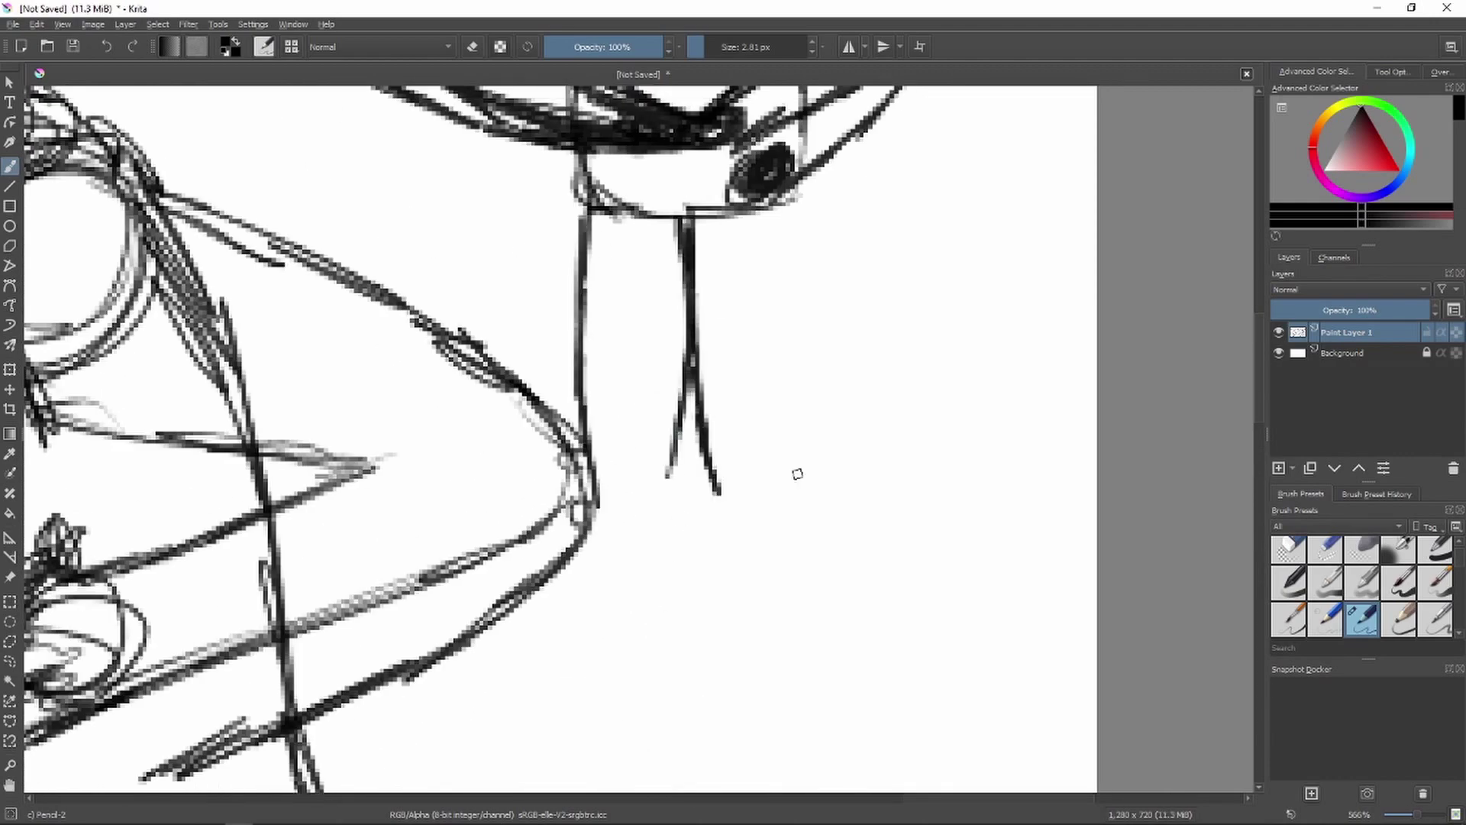
{"action": "left_click_drag", "start_coordinate": [799, 210], "coordinate": [801, 524]}
{"action": "left_click_drag", "start_coordinate": [712, 492], "coordinate": [798, 511]}
{"action": "mouse_move", "coordinate": [670, 469]}
{"action": "left_mouse_down"}
{"action": "mouse_move", "coordinate": [660, 538]}
{"action": "mouse_move", "coordinate": [672, 496]}
{"action": "left_mouse_up"}
Sketch the small figure's lower legs below the knees, with shaded circles for the ankles.
{"action": "scroll", "coordinate": [691, 532], "scroll_direction": "down", "scroll_amount": 1}
{"action": "left_click_drag", "start_coordinate": [691, 531], "coordinate": [704, 313]}
{"action": "scroll", "coordinate": [704, 313], "scroll_direction": "up", "scroll_amount": 1}
{"action": "left_click_drag", "start_coordinate": [591, 187], "coordinate": [607, 420]}
{"action": "left_click_drag", "start_coordinate": [676, 183], "coordinate": [676, 412]}
{"action": "left_click_drag", "start_coordinate": [637, 416], "coordinate": [633, 469]}
{"action": "left_click_drag", "start_coordinate": [717, 183], "coordinate": [737, 442]}
{"action": "left_click_drag", "start_coordinate": [808, 195], "coordinate": [822, 294]}
{"action": "left_click_drag", "start_coordinate": [808, 224], "coordinate": [817, 424]}
{"action": "left_click_drag", "start_coordinate": [745, 435], "coordinate": [778, 451]}
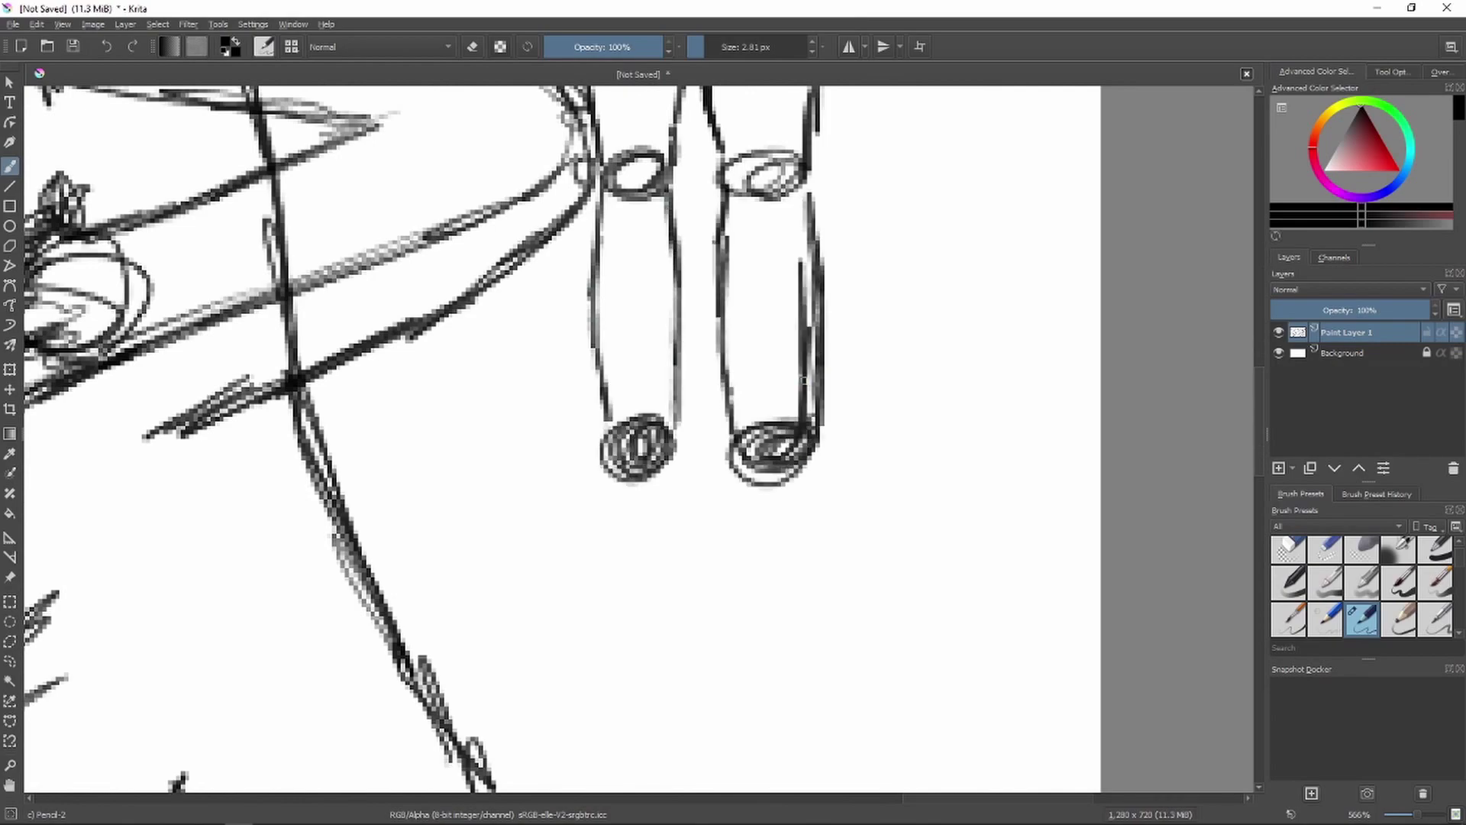
{"action": "scroll", "coordinate": [775, 445], "scroll_direction": "down", "scroll_amount": 5}
{"action": "scroll", "coordinate": [771, 188], "scroll_direction": "up", "scroll_amount": 5}
{"action": "mouse_move", "coordinate": [607, 467]}
{"action": "left_mouse_down"}
{"action": "mouse_move", "coordinate": [638, 337]}
{"action": "mouse_move", "coordinate": [588, 459]}
{"action": "left_mouse_up"}
{"action": "scroll", "coordinate": [610, 405], "scroll_direction": "down", "scroll_amount": 7}
{"action": "left_click_drag", "start_coordinate": [628, 187], "coordinate": [569, 447]}
{"action": "scroll", "coordinate": [568, 449], "scroll_direction": "up", "scroll_amount": 6}
{"action": "scroll", "coordinate": [559, 372], "scroll_direction": "down", "scroll_amount": 2}
{"action": "scroll", "coordinate": [559, 372], "scroll_direction": "down", "scroll_amount": 3}
{"action": "scroll", "coordinate": [533, 569], "scroll_direction": "up", "scroll_amount": 4}
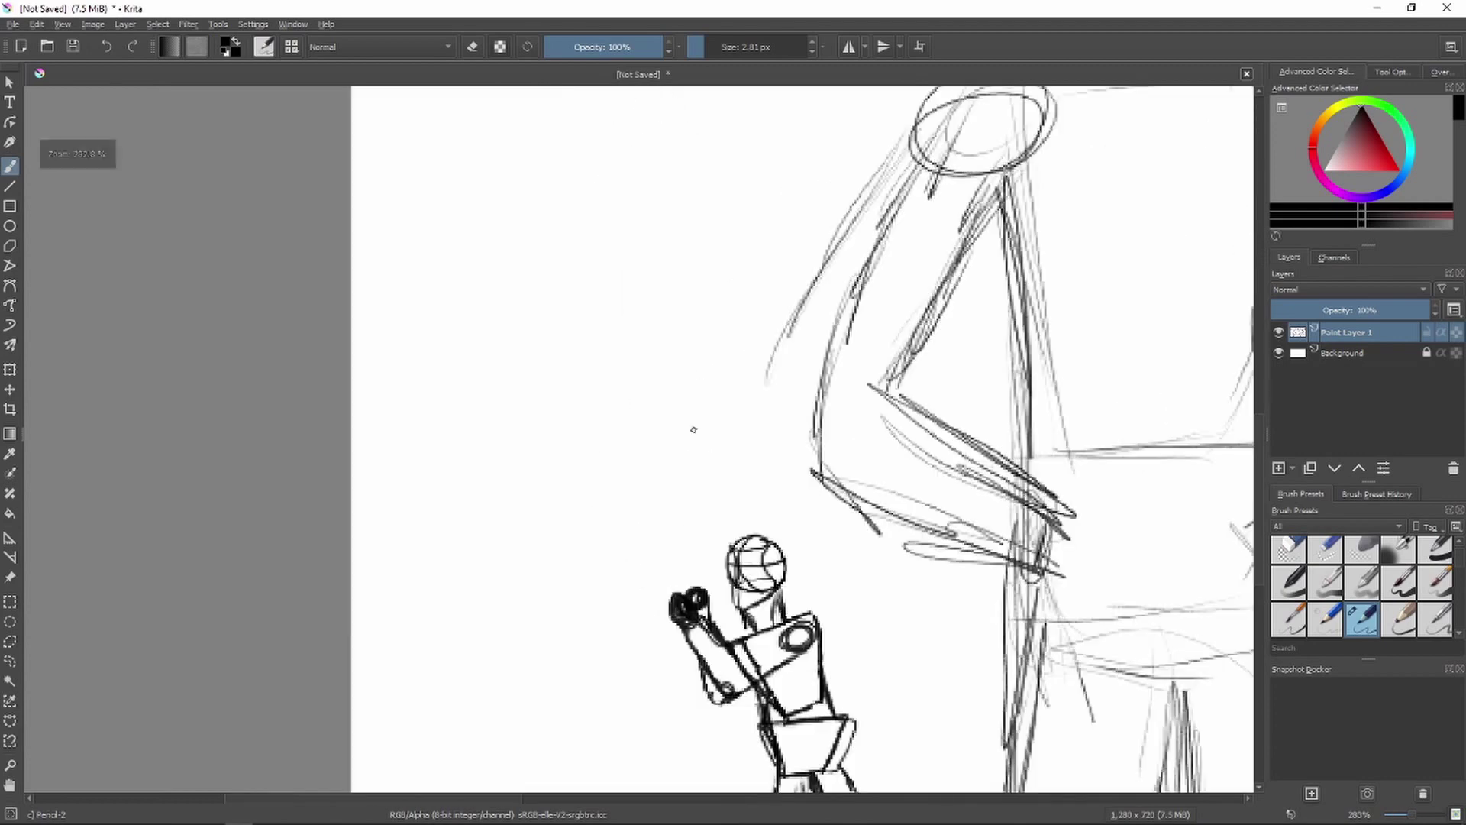
{"action": "scroll", "coordinate": [598, 328], "scroll_direction": "up", "scroll_amount": 2}
{"action": "scroll", "coordinate": [599, 329], "scroll_direction": "down", "scroll_amount": 1}
{"action": "mouse_move", "coordinate": [521, 183]}
{"action": "left_mouse_down"}
{"action": "mouse_move", "coordinate": [569, 195]}
{"action": "mouse_move", "coordinate": [460, 283]}
{"action": "left_mouse_up"}
{"action": "mouse_move", "coordinate": [468, 219]}
{"action": "left_mouse_down"}
{"action": "mouse_move", "coordinate": [600, 330]}
{"action": "mouse_move", "coordinate": [556, 184]}
{"action": "left_mouse_up"}
{"action": "mouse_move", "coordinate": [464, 275]}
{"action": "left_mouse_down"}
{"action": "mouse_move", "coordinate": [442, 245]}
{"action": "mouse_move", "coordinate": [553, 388]}
{"action": "left_mouse_up"}
{"action": "left_click", "coordinate": [108, 51]}
{"action": "left_click", "coordinate": [108, 52]}
{"action": "left_click", "coordinate": [109, 52]}
{"action": "left_click", "coordinate": [109, 52]}
Sketch a round head above the small block figure, with a vertical centre line and curved horizontal guidelines.
{"action": "mouse_move", "coordinate": [521, 168]}
{"action": "left_mouse_down"}
{"action": "mouse_move", "coordinate": [448, 202]}
{"action": "mouse_move", "coordinate": [583, 386]}
{"action": "mouse_move", "coordinate": [519, 168]}
{"action": "left_mouse_up"}
{"action": "left_click_drag", "start_coordinate": [523, 412], "coordinate": [512, 165]}
{"action": "left_click_drag", "start_coordinate": [407, 306], "coordinate": [622, 289]}
{"action": "left_click_drag", "start_coordinate": [449, 379], "coordinate": [508, 375]}
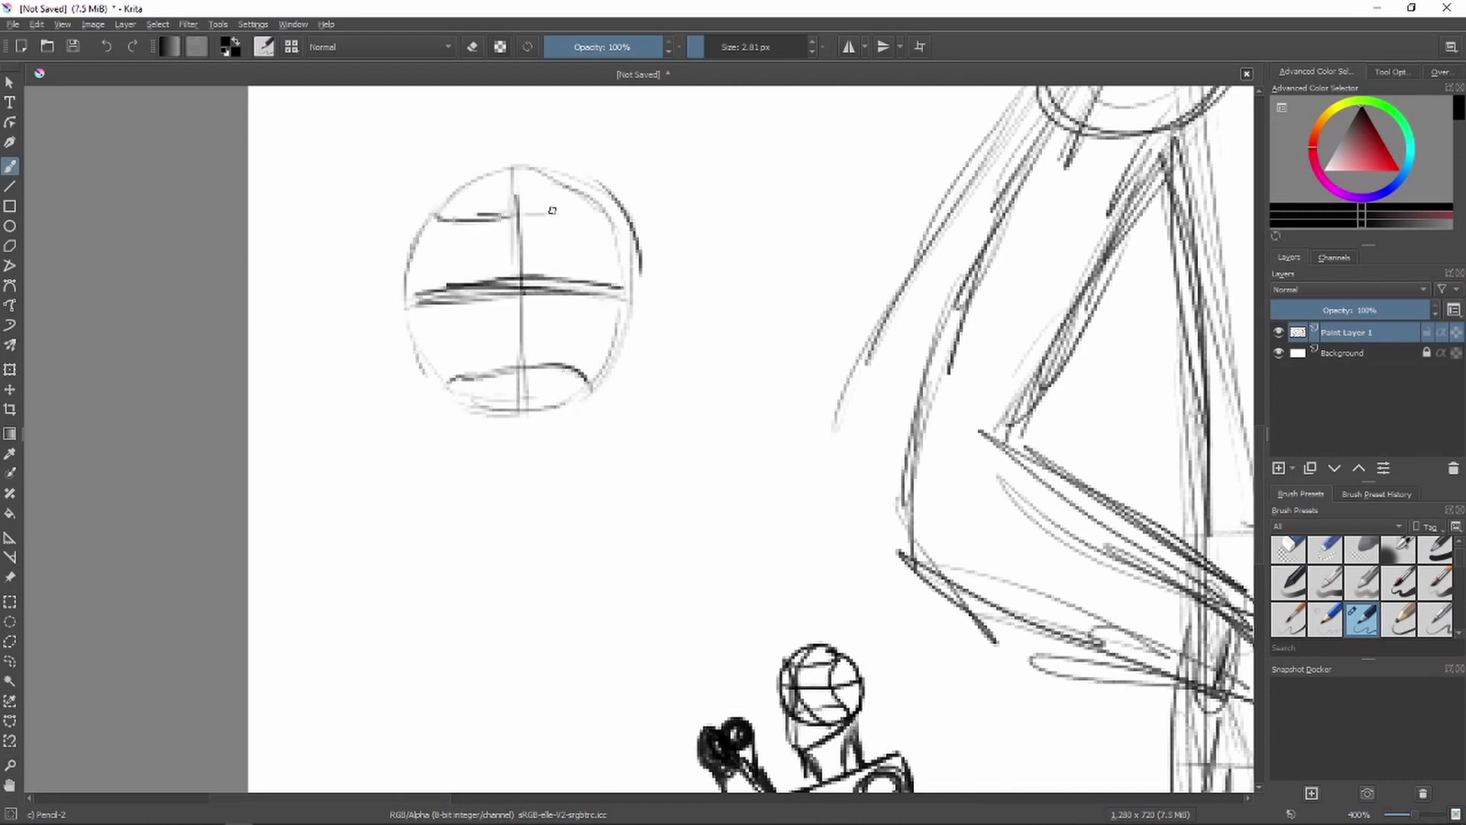
Add a jaw narrowing to the chin below the round head, with an ear on each side.
{"action": "left_click_drag", "start_coordinate": [622, 340], "coordinate": [530, 465]}
{"action": "left_click_drag", "start_coordinate": [417, 340], "coordinate": [504, 460]}
{"action": "left_click_drag", "start_coordinate": [408, 259], "coordinate": [412, 343]}
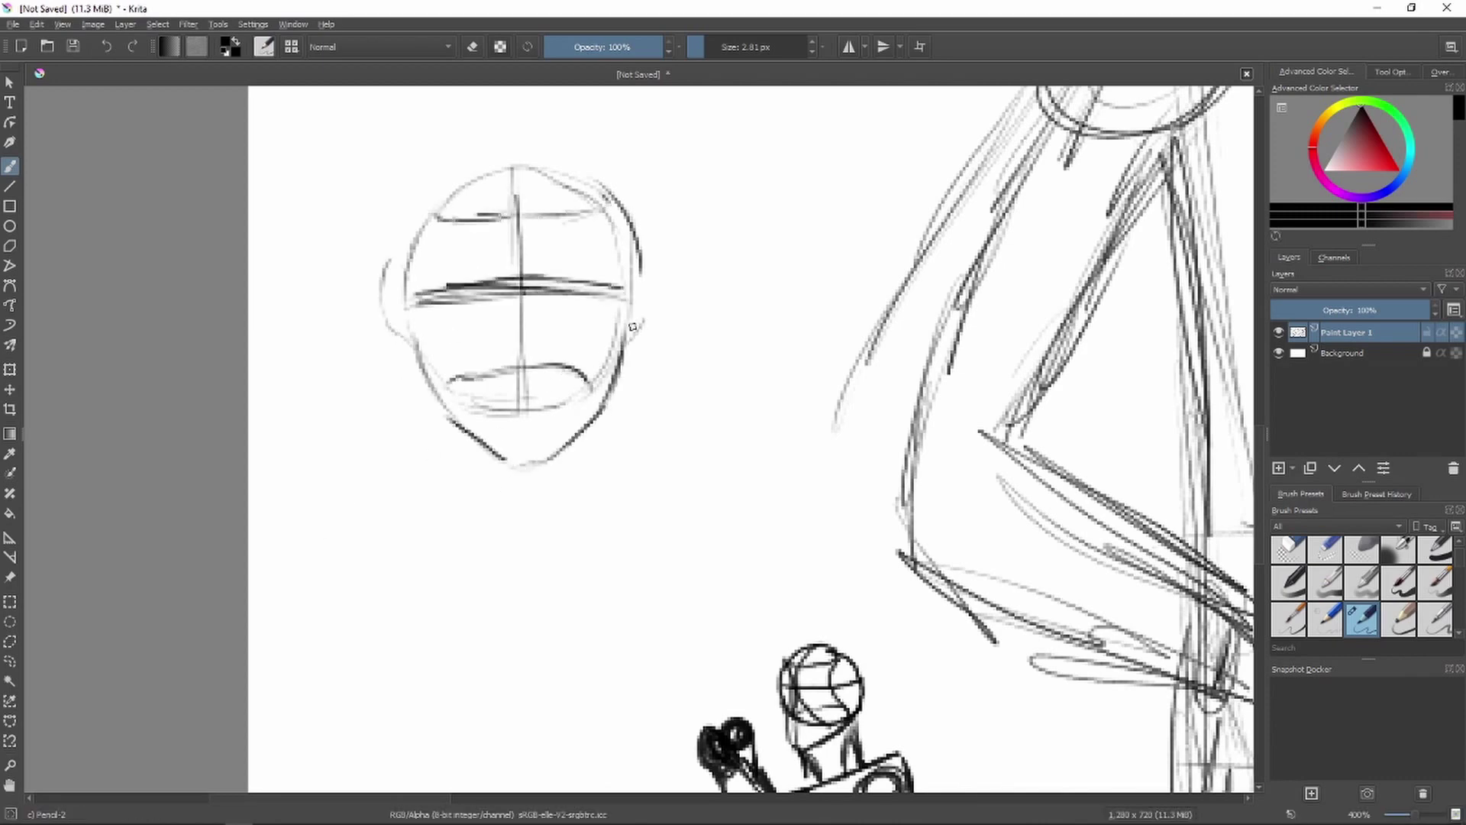
{"action": "left_click_drag", "start_coordinate": [634, 248], "coordinate": [632, 334]}
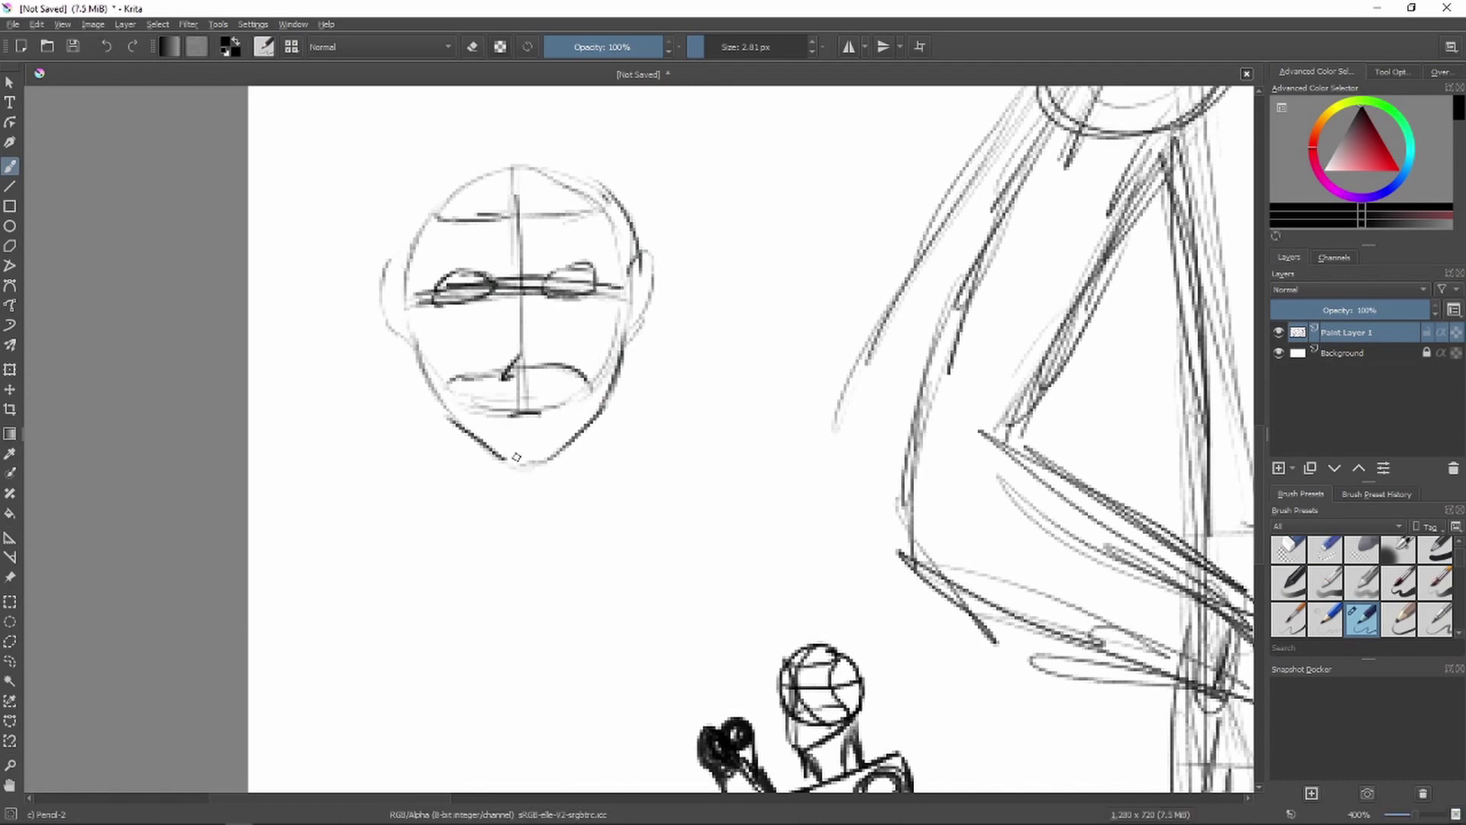
Draw the face's downturned mouth and lower eye outlines, and add short vertical strokes across the forehead.
{"action": "left_click_drag", "start_coordinate": [550, 400], "coordinate": [557, 412]}
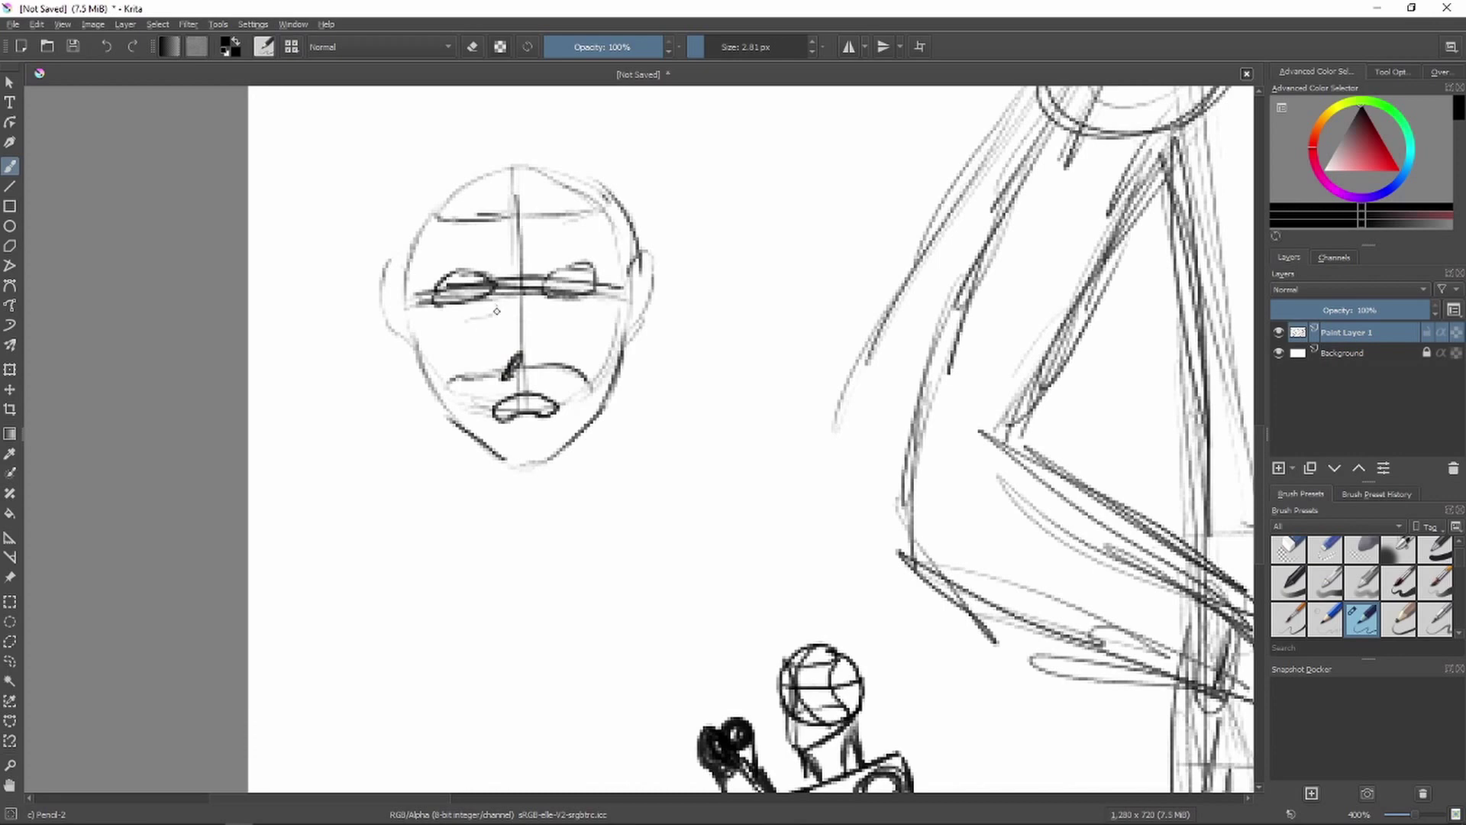
{"action": "left_click_drag", "start_coordinate": [578, 316], "coordinate": [544, 304]}
{"action": "mouse_move", "coordinate": [452, 240]}
{"action": "left_mouse_down"}
{"action": "mouse_move", "coordinate": [446, 260]}
{"action": "mouse_move", "coordinate": [501, 267]}
{"action": "left_mouse_up"}
{"action": "left_click_drag", "start_coordinate": [566, 222], "coordinate": [561, 267]}
{"action": "left_click_drag", "start_coordinate": [530, 229], "coordinate": [526, 271]}
{"action": "left_click_drag", "start_coordinate": [593, 225], "coordinate": [580, 259]}
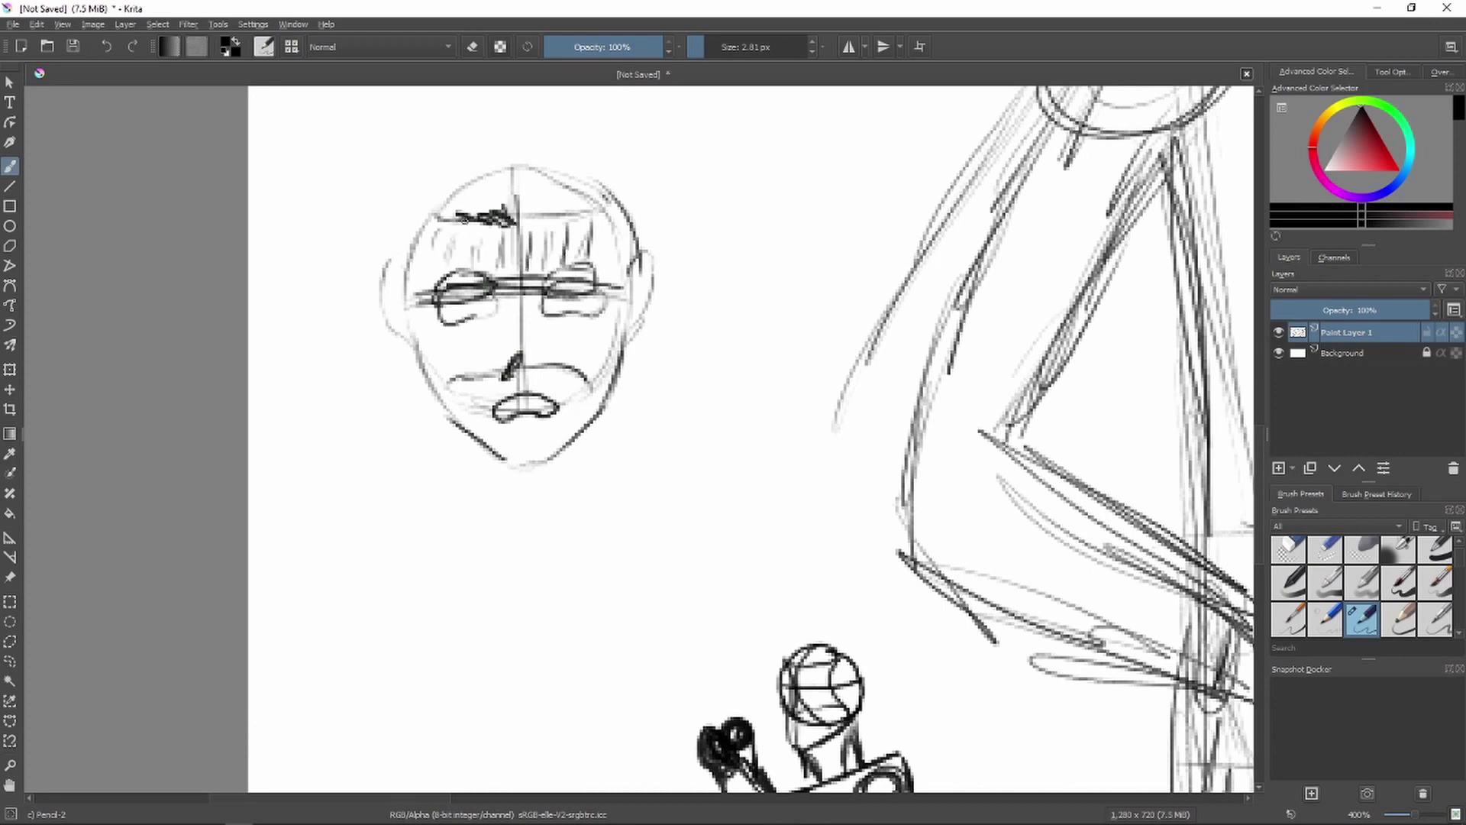
Draw spiky hair with sideburns on the head and darken the ear and brow lines.
{"action": "left_click_drag", "start_coordinate": [439, 194], "coordinate": [638, 183]}
{"action": "left_click_drag", "start_coordinate": [394, 187], "coordinate": [446, 229]}
{"action": "left_click_drag", "start_coordinate": [418, 225], "coordinate": [408, 271]}
{"action": "left_click_drag", "start_coordinate": [632, 260], "coordinate": [650, 336]}
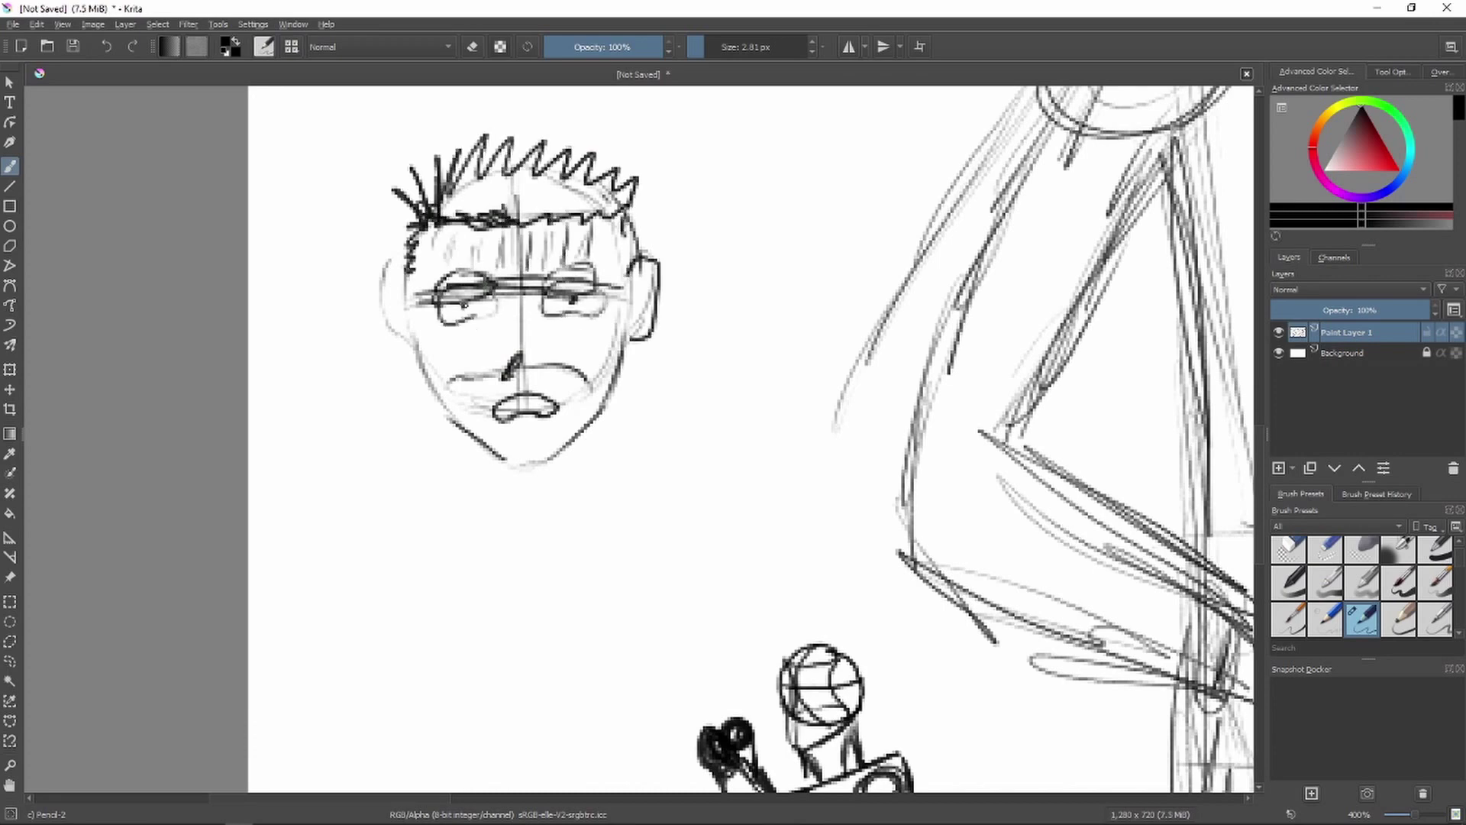
{"action": "left_click_drag", "start_coordinate": [376, 269], "coordinate": [414, 353]}
{"action": "left_click_drag", "start_coordinate": [376, 274], "coordinate": [413, 260]}
{"action": "mouse_move", "coordinate": [394, 278]}
{"action": "left_mouse_down"}
{"action": "mouse_move", "coordinate": [401, 319]}
{"action": "mouse_move", "coordinate": [616, 281]}
{"action": "left_mouse_up"}
Draw a demon face with two pointed horns, a narrow jaw and a jagged-toothed mouth between the first two large figures' legs.
{"action": "scroll", "coordinate": [619, 328], "scroll_direction": "down", "scroll_amount": 4}
{"action": "scroll", "coordinate": [752, 357], "scroll_direction": "up", "scroll_amount": 3}
{"action": "scroll", "coordinate": [703, 322], "scroll_direction": "up", "scroll_amount": 1}
{"action": "mouse_move", "coordinate": [473, 297]}
{"action": "left_mouse_down"}
{"action": "mouse_move", "coordinate": [439, 240]}
{"action": "mouse_move", "coordinate": [431, 320]}
{"action": "left_mouse_up"}
{"action": "left_click_drag", "start_coordinate": [617, 276], "coordinate": [653, 303]}
{"action": "mouse_move", "coordinate": [623, 449]}
{"action": "left_mouse_down"}
{"action": "mouse_move", "coordinate": [555, 535]}
{"action": "mouse_move", "coordinate": [464, 390]}
{"action": "left_mouse_up"}
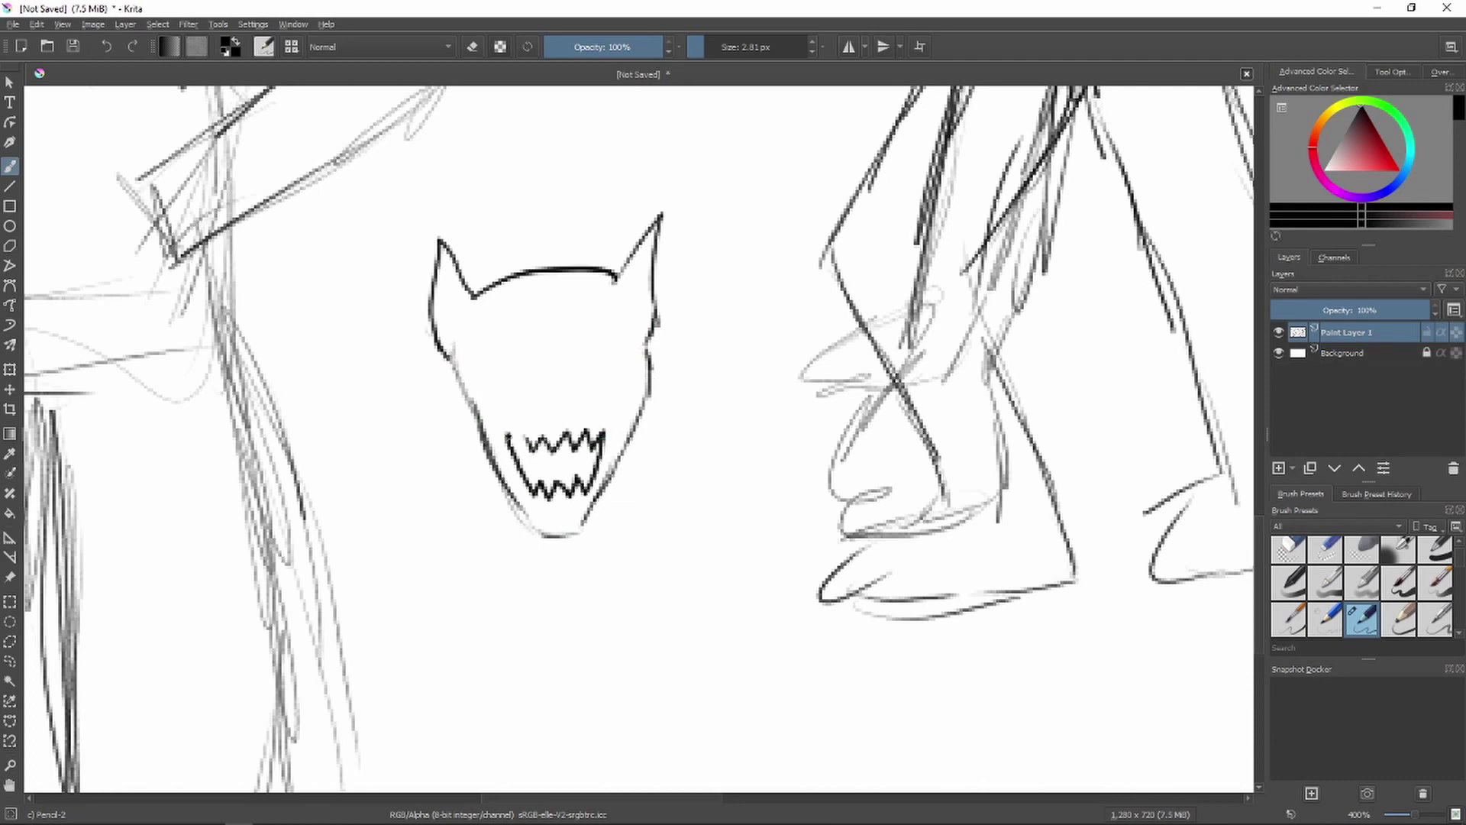
Add dark spiral eyes and a small nose to the demon face and fill it with vertical hatching.
{"action": "left_click_drag", "start_coordinate": [583, 331], "coordinate": [602, 305]}
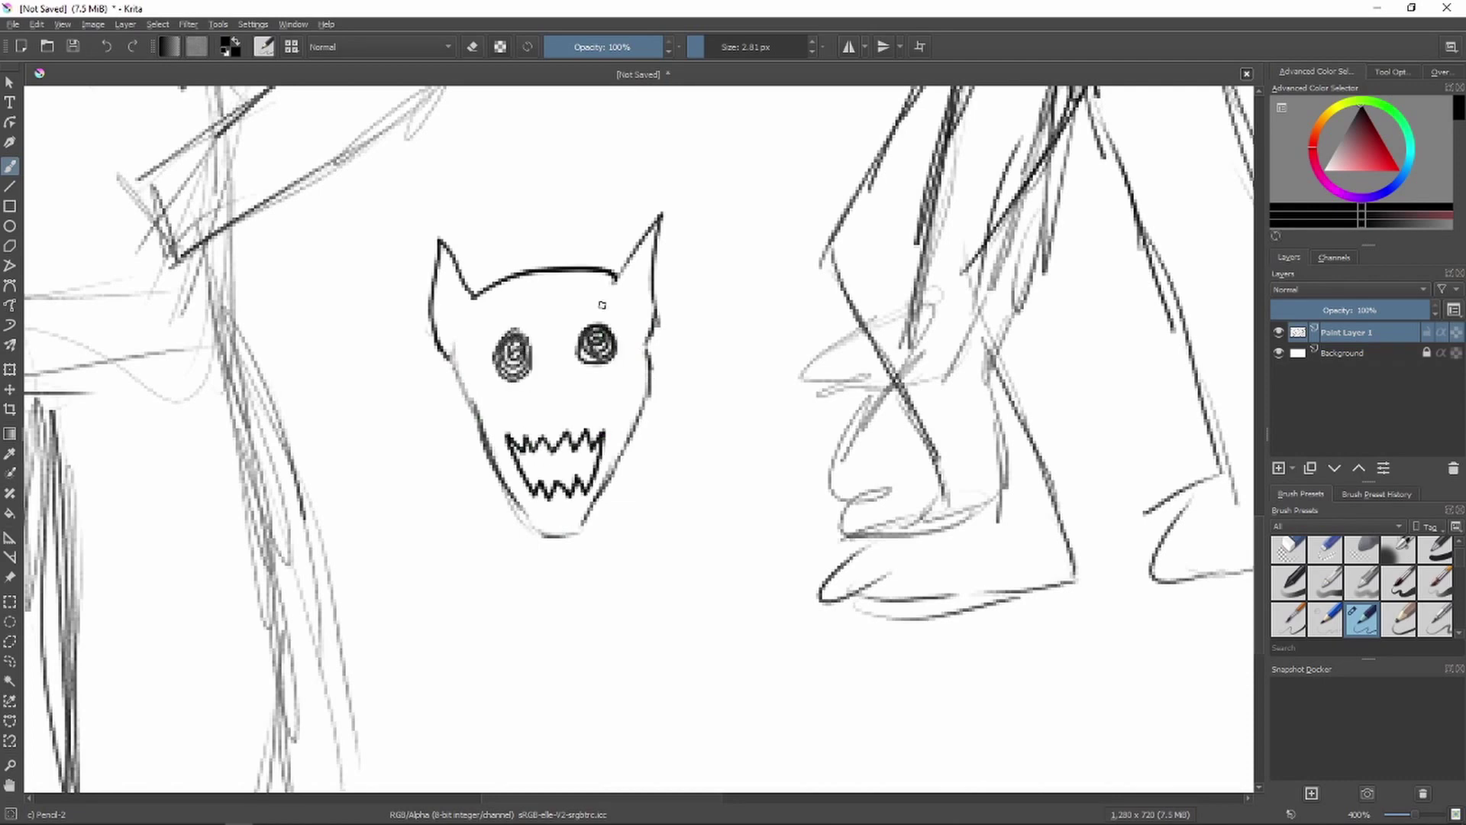
{"action": "mouse_move", "coordinate": [476, 281]}
{"action": "left_mouse_down"}
{"action": "mouse_move", "coordinate": [527, 290]}
{"action": "mouse_move", "coordinate": [572, 359]}
{"action": "mouse_move", "coordinate": [641, 260]}
{"action": "mouse_move", "coordinate": [494, 422]}
{"action": "mouse_move", "coordinate": [634, 358]}
{"action": "left_mouse_up"}
{"action": "mouse_move", "coordinate": [844, 367]}
{"action": "left_mouse_down"}
{"action": "mouse_move", "coordinate": [657, 465]}
{"action": "mouse_move", "coordinate": [719, 275]}
{"action": "left_mouse_up"}
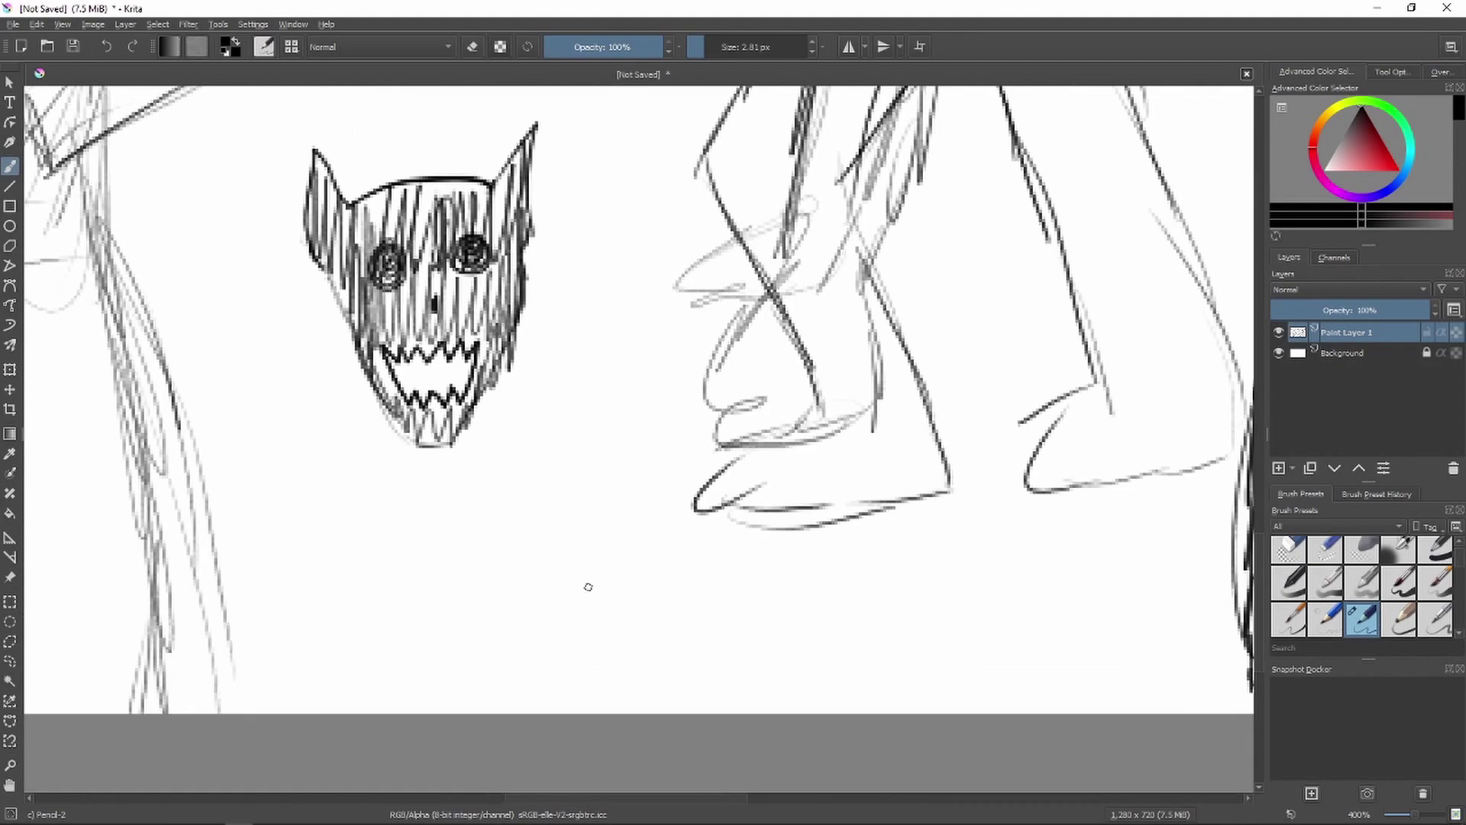
Select the demon face with a rectangular selection, move it closer to the first large figure's leg, and deselect it.
{"action": "scroll", "coordinate": [656, 488], "scroll_direction": "down", "scroll_amount": 5}
{"action": "scroll", "coordinate": [611, 486], "scroll_direction": "up", "scroll_amount": 5}
{"action": "left_click", "coordinate": [10, 602]}
{"action": "left_click_drag", "start_coordinate": [481, 116], "coordinate": [778, 494]}
{"action": "left_click", "coordinate": [9, 370]}
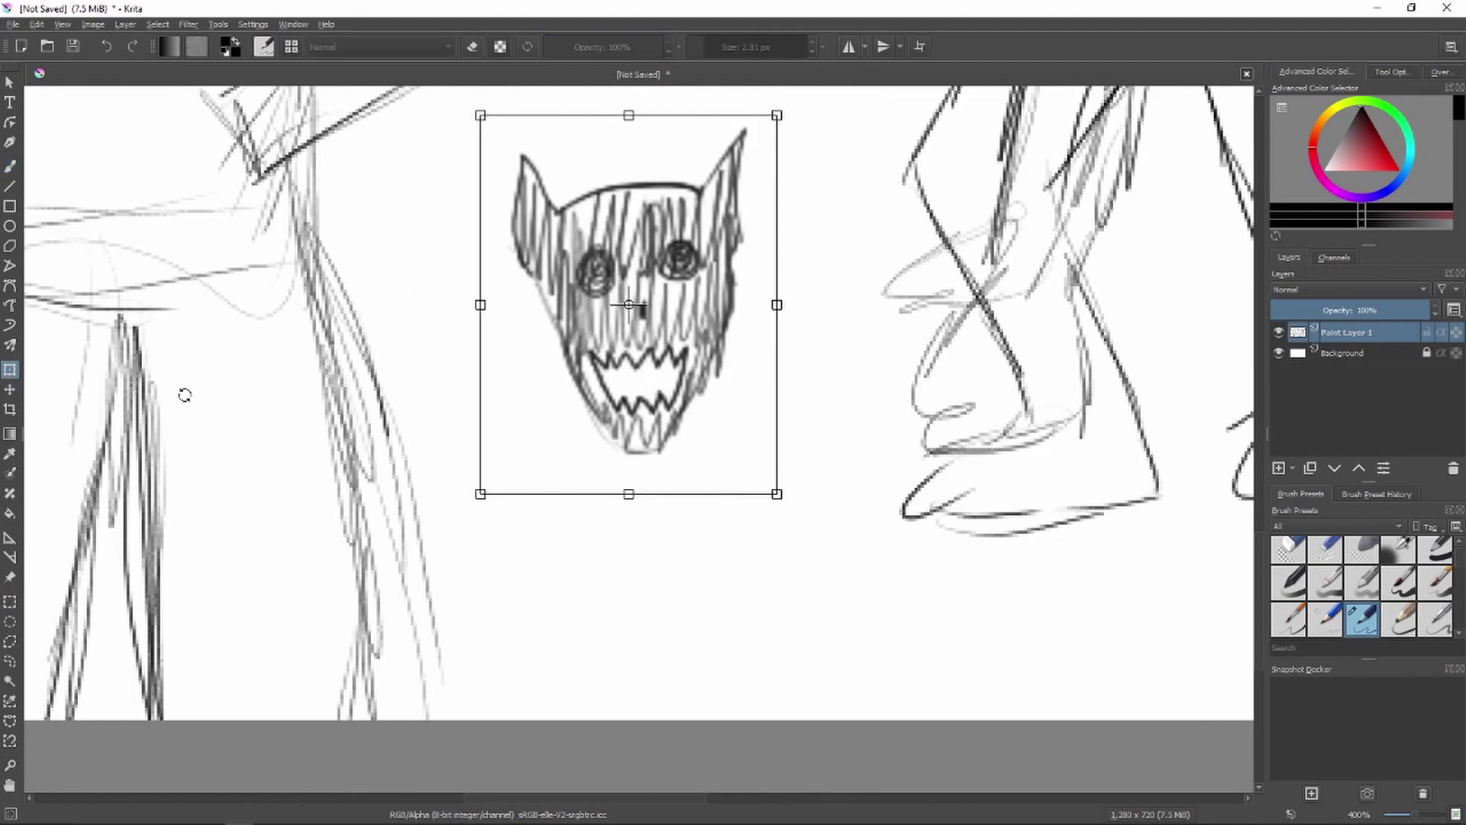
{"action": "left_click_drag", "start_coordinate": [708, 435], "coordinate": [524, 412]}
{"action": "left_click", "coordinate": [10, 166]}
{"action": "left_click", "coordinate": [10, 602]}
{"action": "left_click", "coordinate": [91, 489]}
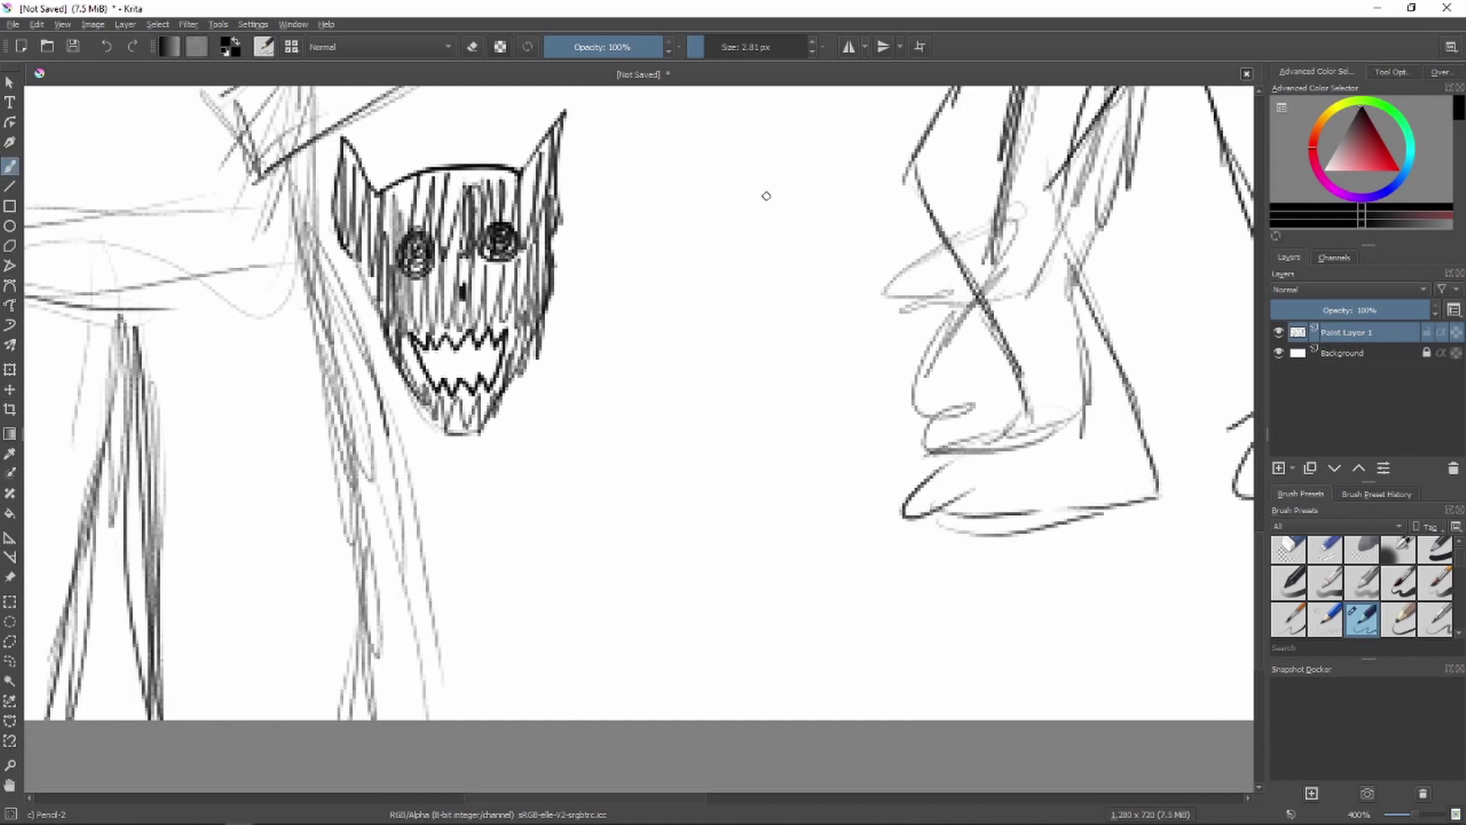
Draw a round head beside the demon face, with a centre line and three horizontal guidelines.
{"action": "mouse_move", "coordinate": [711, 194]}
{"action": "left_mouse_down"}
{"action": "mouse_move", "coordinate": [857, 329]}
{"action": "mouse_move", "coordinate": [764, 173]}
{"action": "left_mouse_up"}
{"action": "left_click_drag", "start_coordinate": [775, 373], "coordinate": [764, 174]}
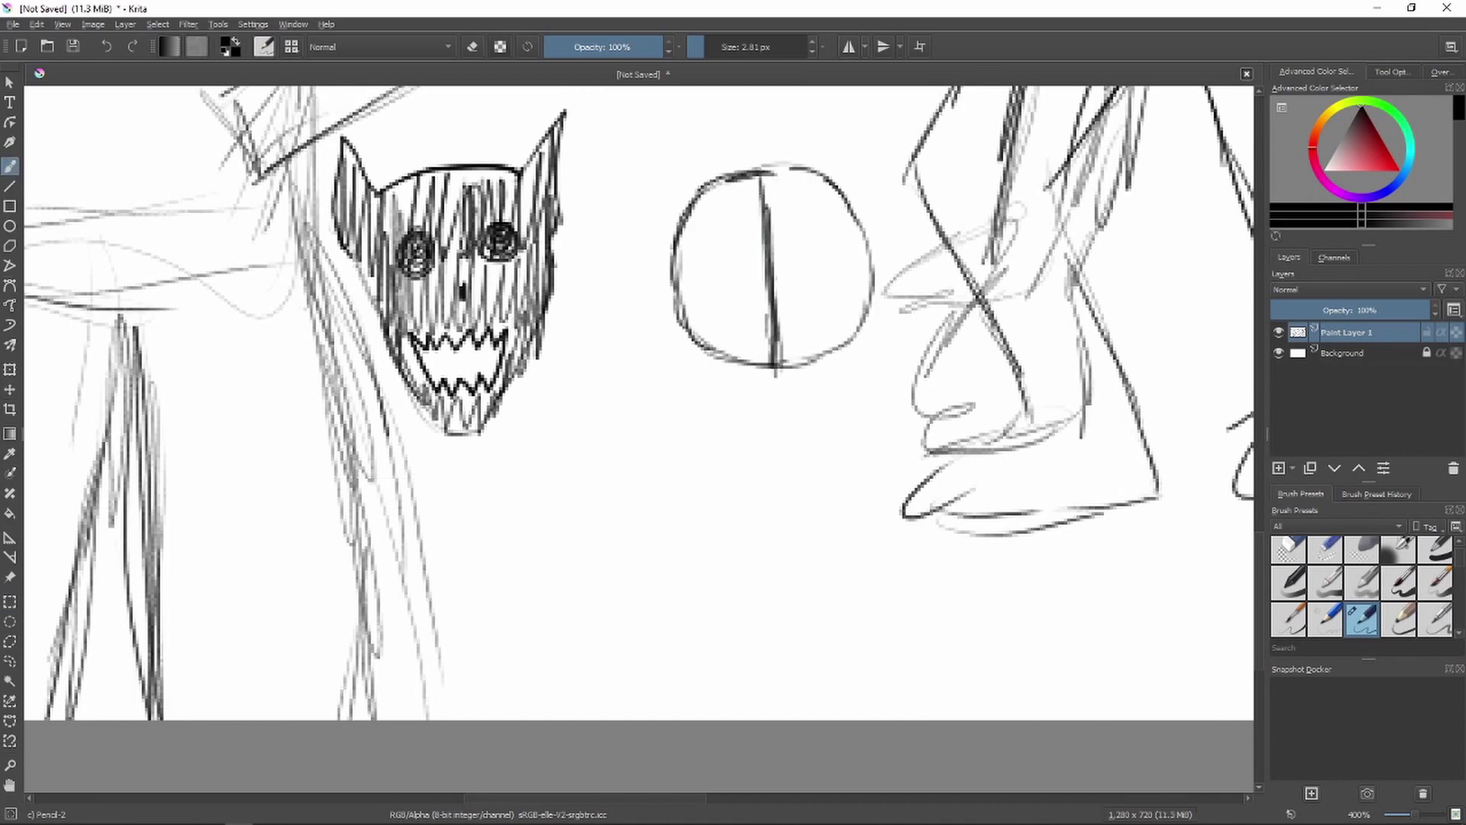
{"action": "left_click_drag", "start_coordinate": [666, 289], "coordinate": [882, 266]}
{"action": "left_click_drag", "start_coordinate": [789, 220], "coordinate": [844, 200]}
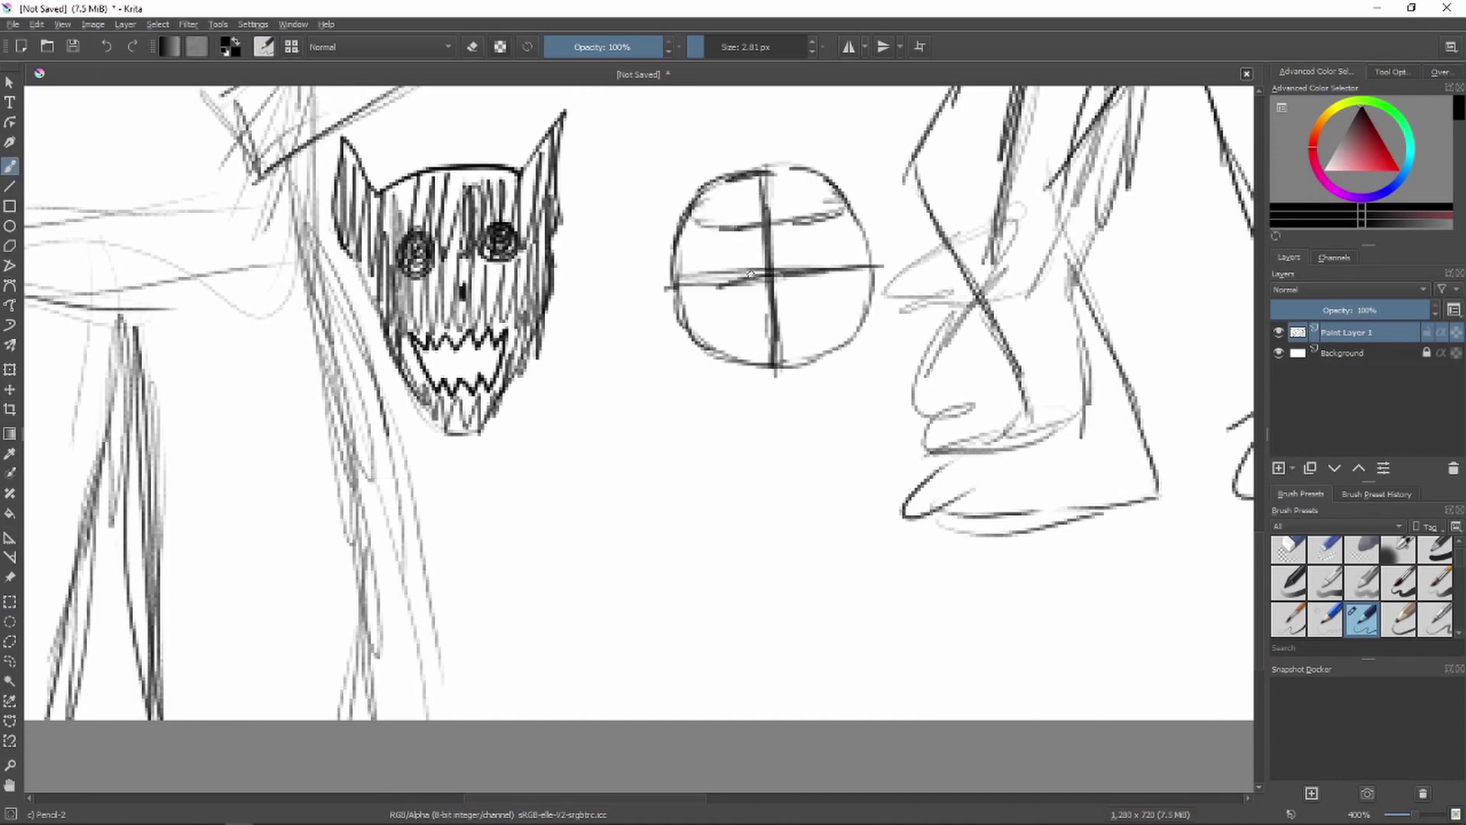
{"action": "left_click_drag", "start_coordinate": [779, 336], "coordinate": [704, 353]}
Add the head's pointed jaw, ears, neck and shoulders, with a long lock of hair down one side.
{"action": "left_click_drag", "start_coordinate": [782, 425], "coordinate": [870, 305]}
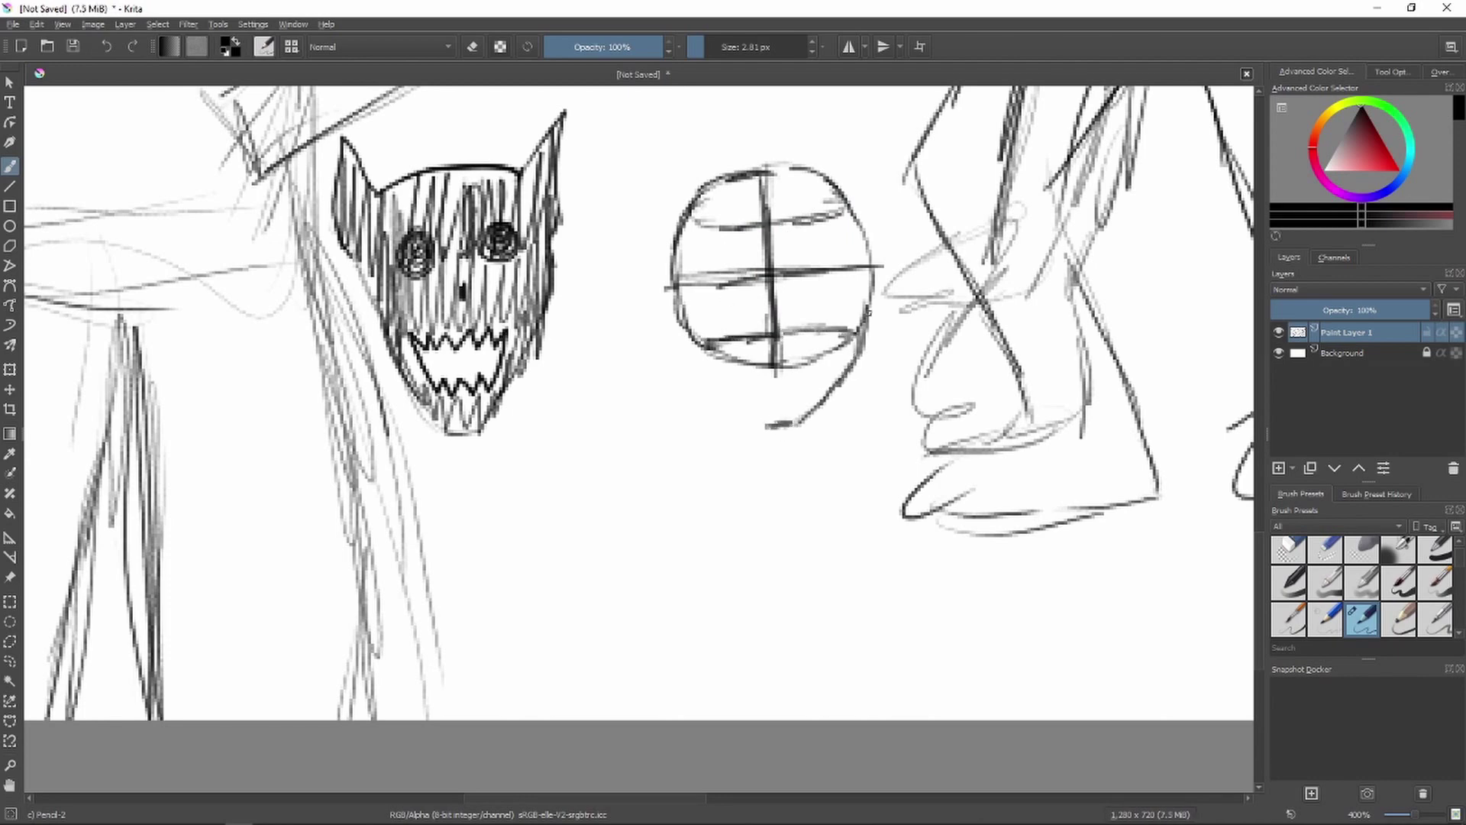
{"action": "left_click_drag", "start_coordinate": [698, 360], "coordinate": [767, 431]}
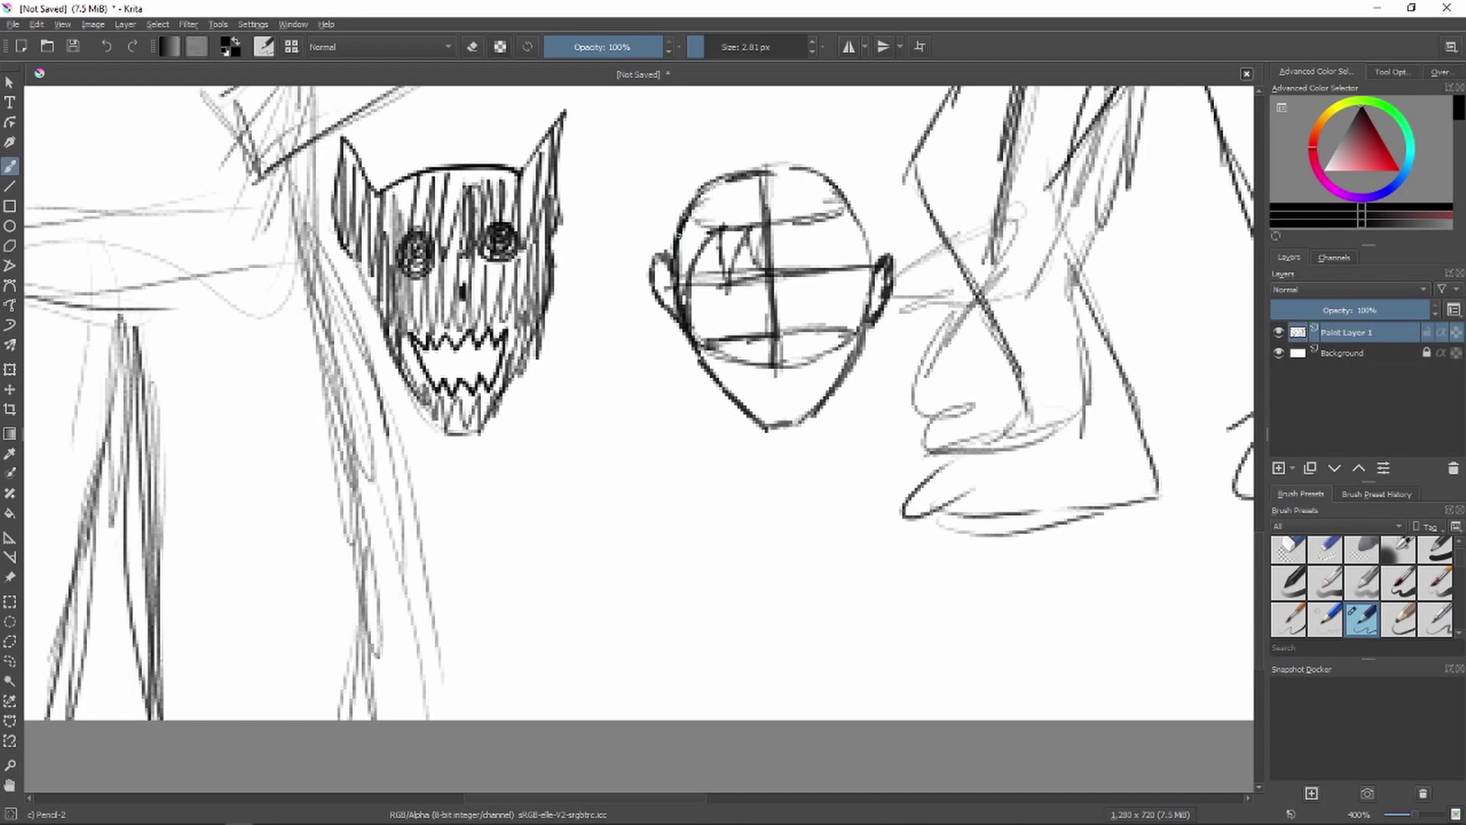
{"action": "left_click_drag", "start_coordinate": [667, 375], "coordinate": [708, 504]}
{"action": "mouse_move", "coordinate": [699, 477]}
{"action": "left_mouse_down"}
{"action": "mouse_move", "coordinate": [693, 374]}
{"action": "mouse_move", "coordinate": [738, 493]}
{"action": "mouse_move", "coordinate": [786, 482]}
{"action": "mouse_move", "coordinate": [889, 562]}
{"action": "left_mouse_up"}
{"action": "key", "text": "x"}
{"action": "key", "text": "x"}
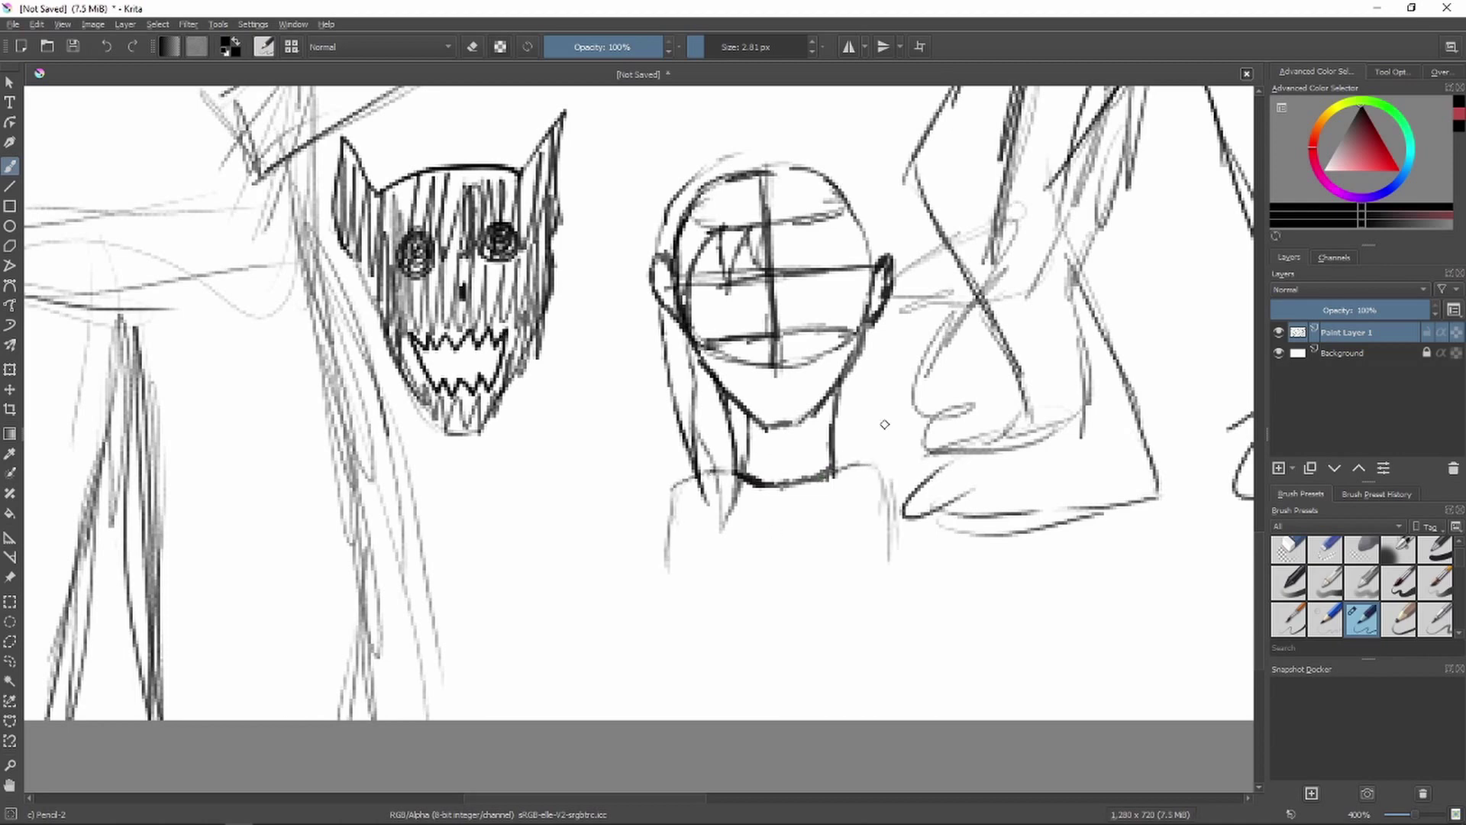
Complete the fringe, draw the long locks on the other side and outline the hair over the crown.
{"action": "left_click_drag", "start_coordinate": [862, 233], "coordinate": [870, 317]}
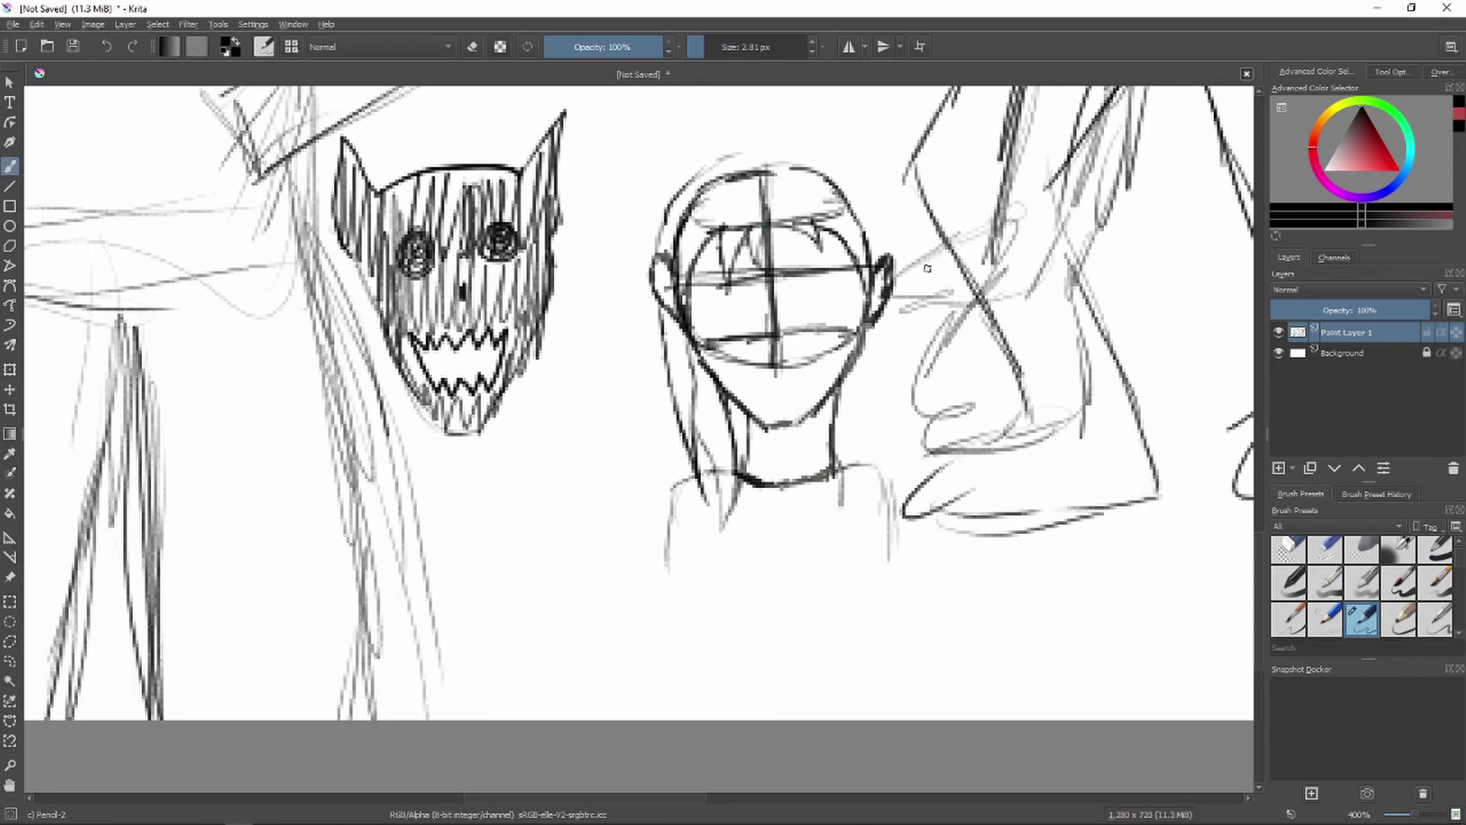
{"action": "left_click_drag", "start_coordinate": [889, 380], "coordinate": [893, 456]}
{"action": "left_click_drag", "start_coordinate": [853, 421], "coordinate": [879, 500]}
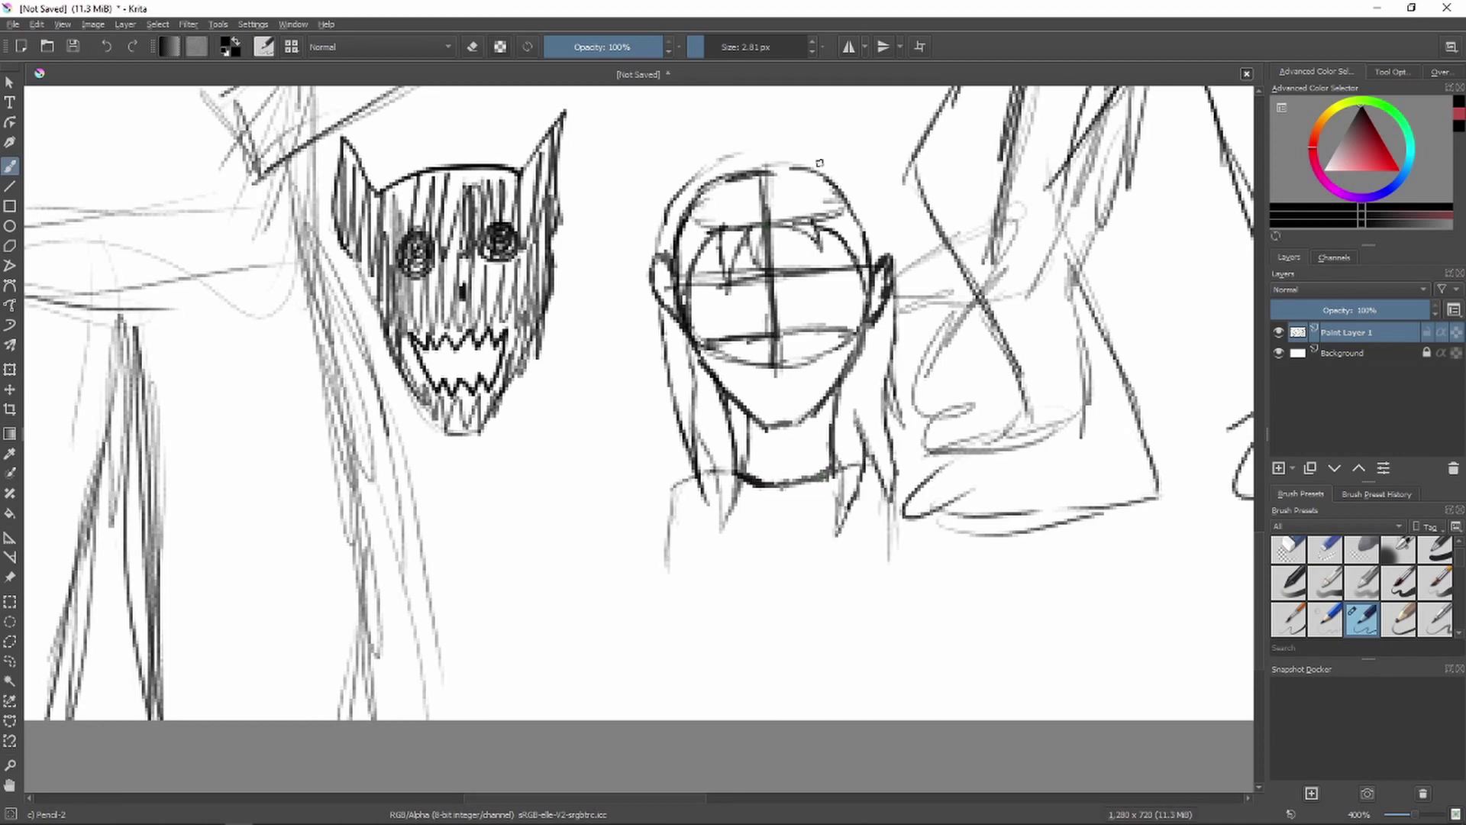
{"action": "mouse_move", "coordinate": [670, 193]}
{"action": "left_mouse_down"}
{"action": "mouse_move", "coordinate": [826, 145]}
{"action": "mouse_move", "coordinate": [877, 227]}
{"action": "left_mouse_up"}
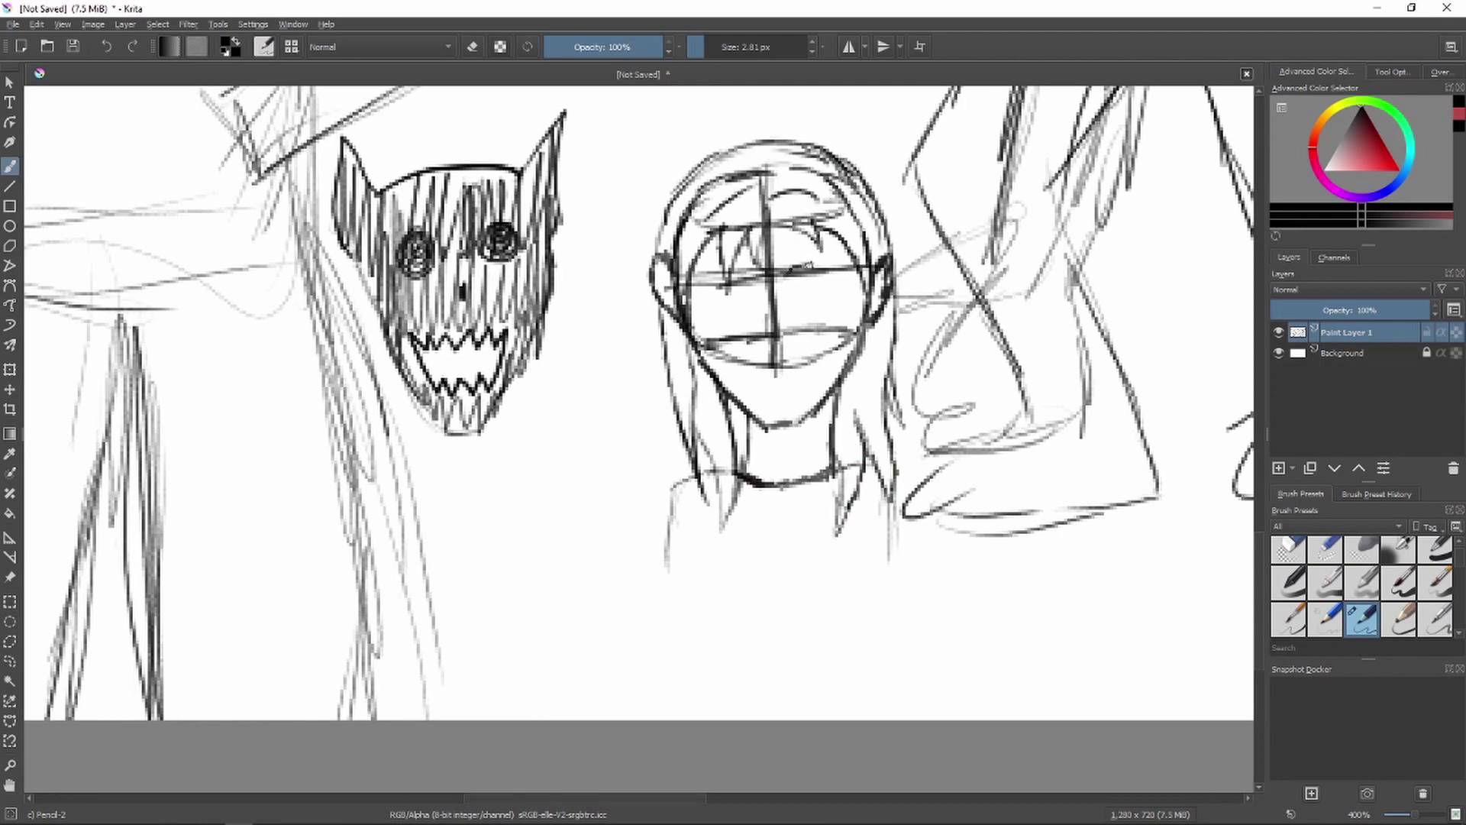
Draw the long-haired head's eyes with dark pupils, a small nose and full lips.
{"action": "left_click_drag", "start_coordinate": [746, 262], "coordinate": [731, 270]}
{"action": "mouse_move", "coordinate": [723, 265]}
{"action": "left_mouse_down"}
{"action": "mouse_move", "coordinate": [708, 298]}
{"action": "mouse_move", "coordinate": [723, 285]}
{"action": "left_mouse_up"}
{"action": "left_click_drag", "start_coordinate": [791, 278], "coordinate": [795, 282]}
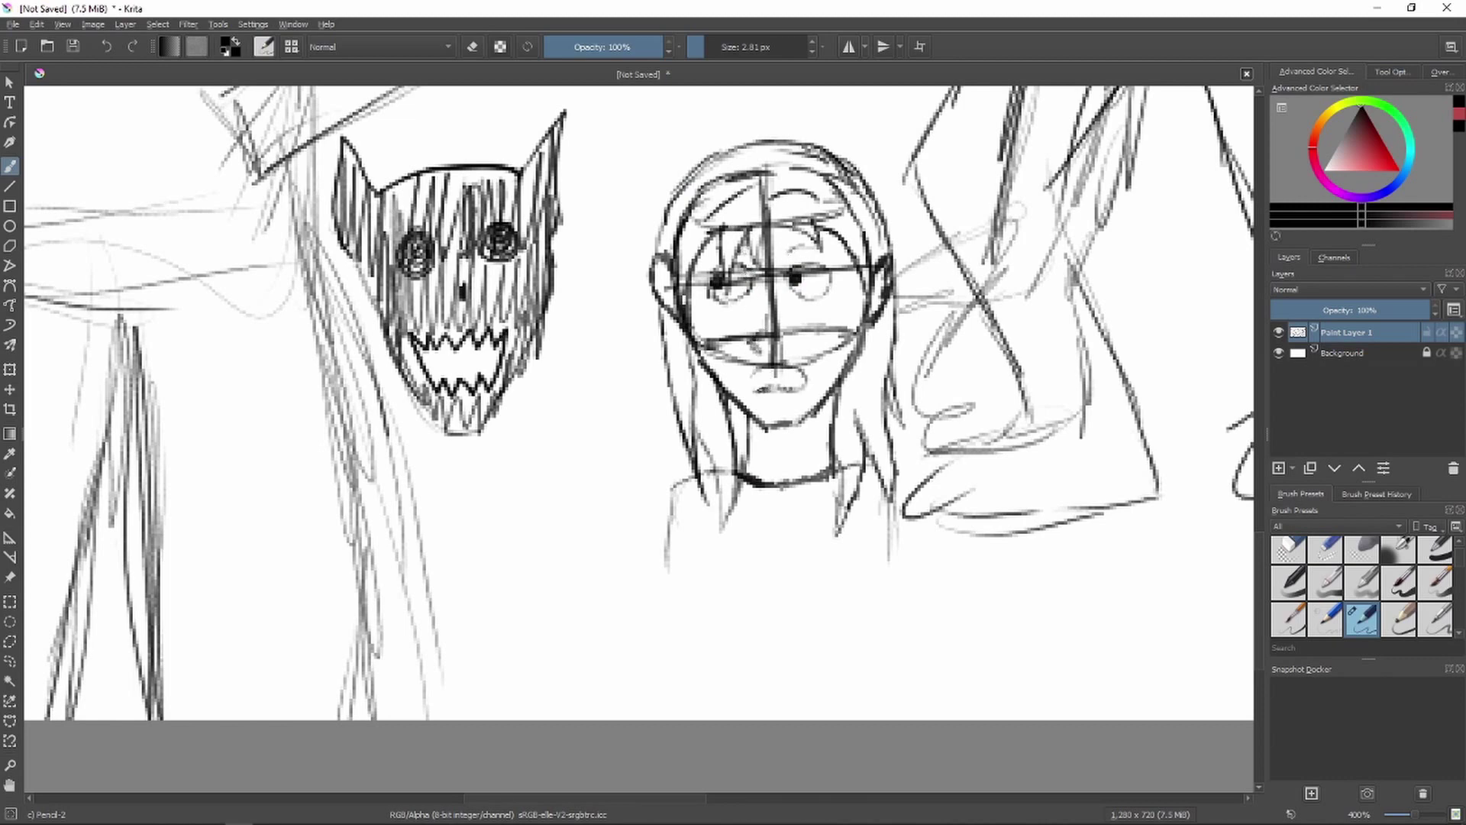
Draw an oval halo above the long-haired head and rough wing outlines beside the shoulders, undoing stray strokes.
{"action": "scroll", "coordinate": [517, 494], "scroll_direction": "down", "scroll_amount": 1}
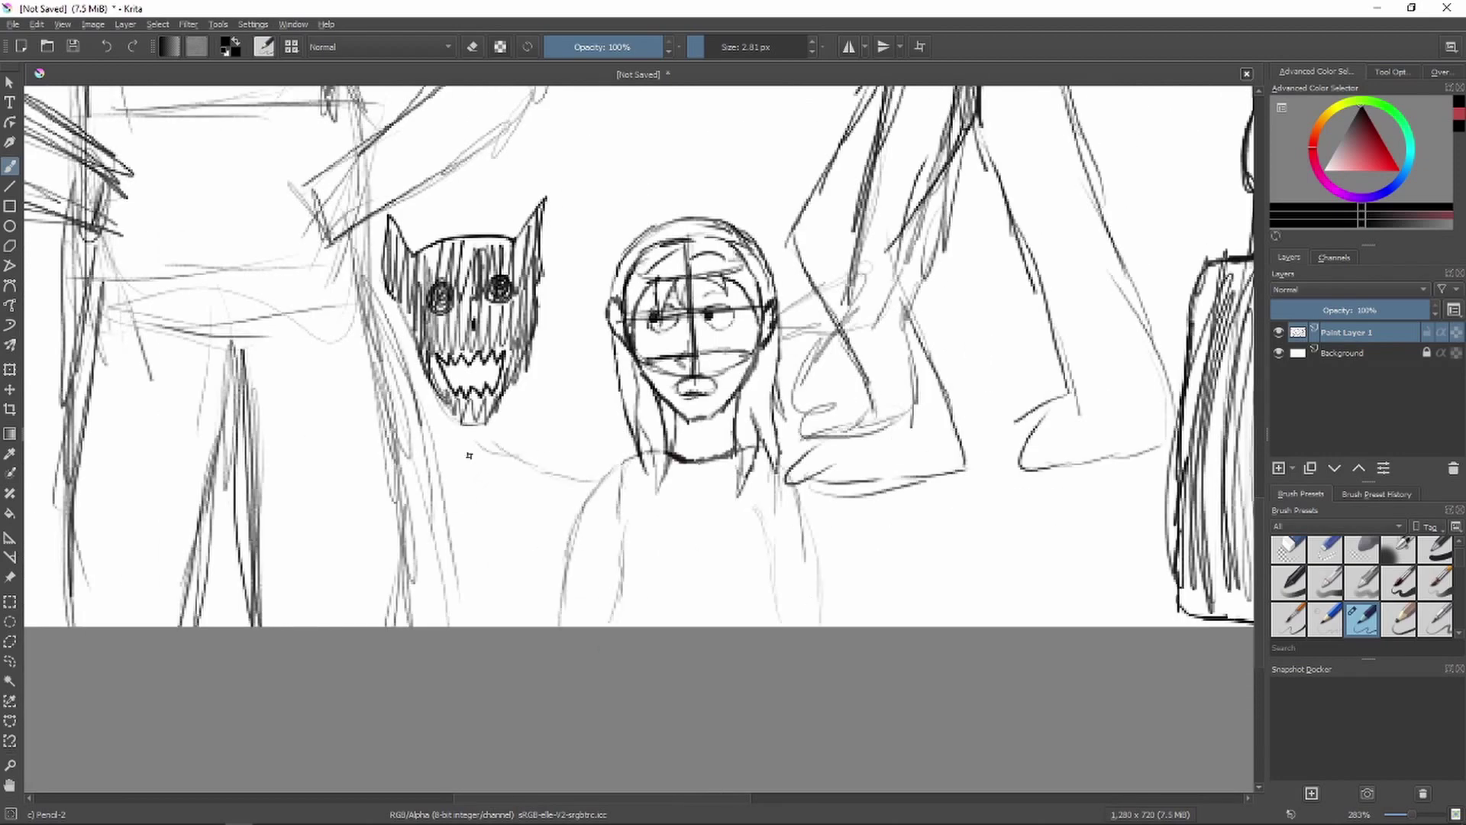
{"action": "mouse_move", "coordinate": [713, 235]}
{"action": "left_mouse_down"}
{"action": "mouse_move", "coordinate": [725, 220]}
{"action": "mouse_move", "coordinate": [703, 227]}
{"action": "left_mouse_up"}
{"action": "key", "text": "ctrl+z"}
{"action": "key", "text": "ctrl+z"}
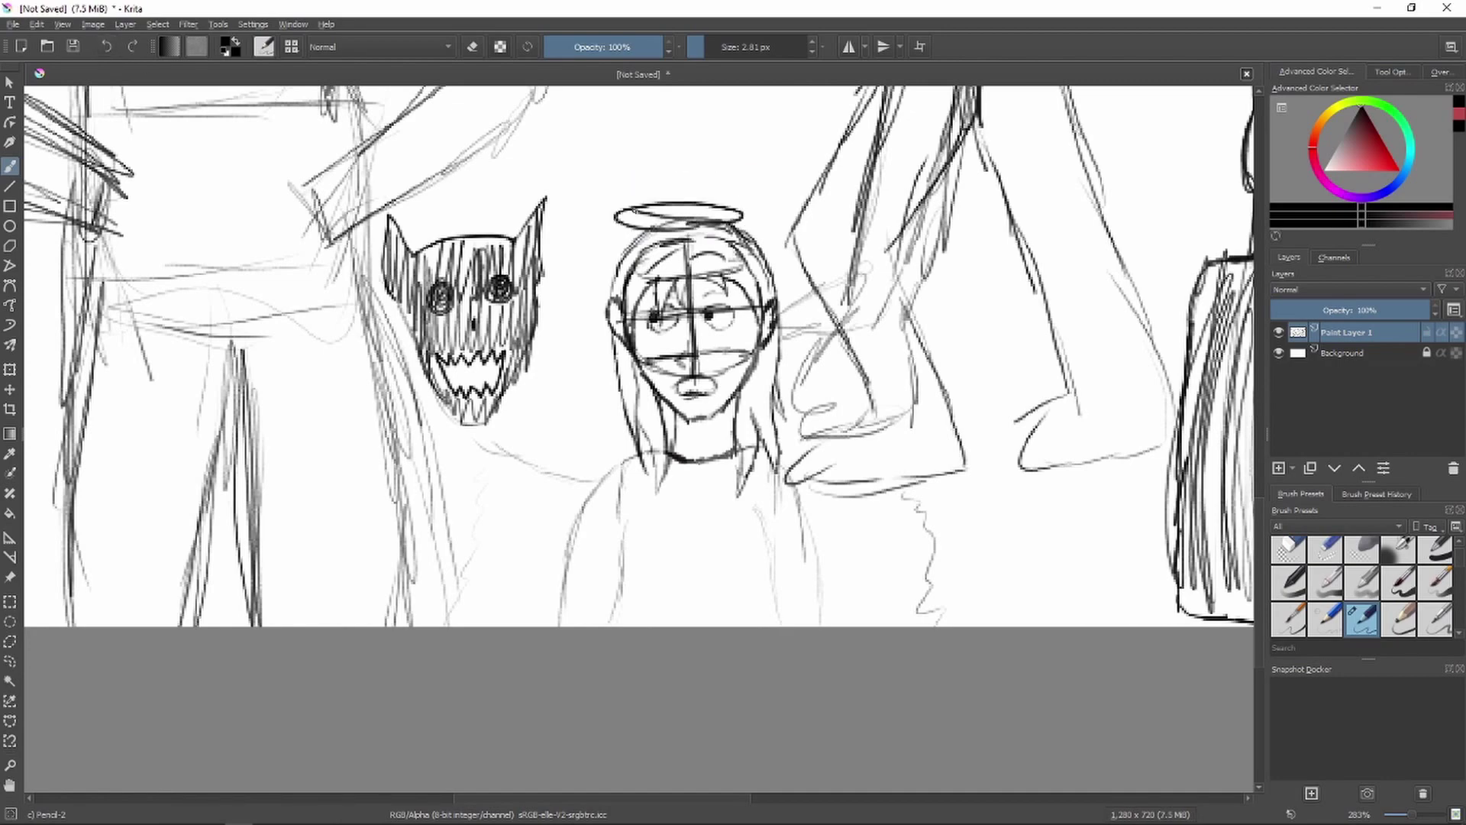
{"action": "key", "text": "ctrl+z"}
Draw a pickaxe head with a square centre and two jagged blades between the third large figure's feet.
{"action": "scroll", "coordinate": [840, 390], "scroll_direction": "down", "scroll_amount": 4}
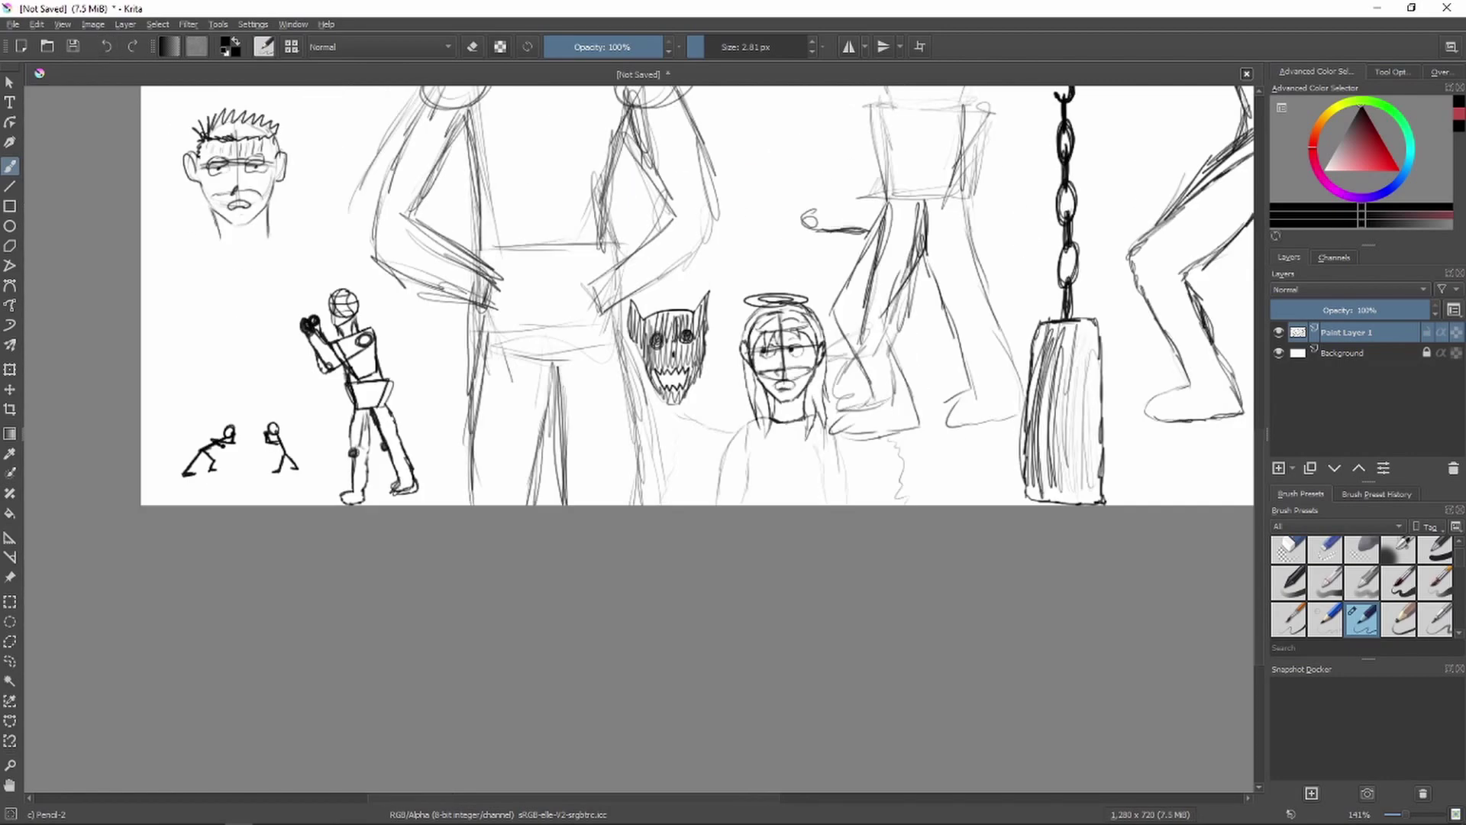
{"action": "scroll", "coordinate": [390, 605], "scroll_direction": "up", "scroll_amount": 5}
{"action": "scroll", "coordinate": [390, 605], "scroll_direction": "up", "scroll_amount": 2}
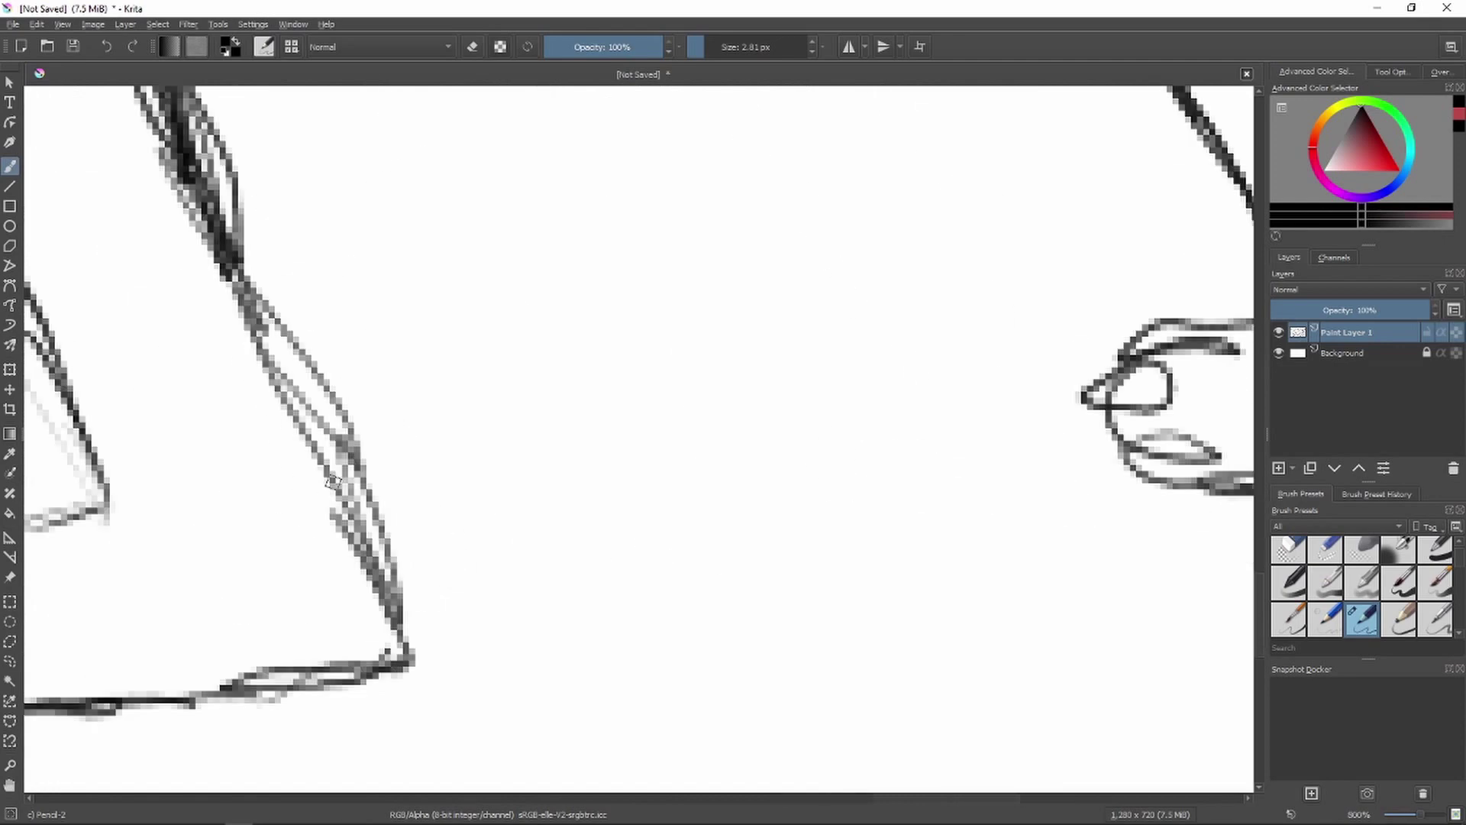
{"action": "mouse_move", "coordinate": [361, 415]}
{"action": "left_mouse_down"}
{"action": "mouse_move", "coordinate": [408, 481]}
{"action": "mouse_move", "coordinate": [458, 435]}
{"action": "mouse_move", "coordinate": [504, 447]}
{"action": "left_mouse_up"}
{"action": "mouse_move", "coordinate": [359, 416]}
{"action": "left_mouse_down"}
{"action": "mouse_move", "coordinate": [424, 365]}
{"action": "mouse_move", "coordinate": [603, 309]}
{"action": "mouse_move", "coordinate": [789, 384]}
{"action": "mouse_move", "coordinate": [662, 430]}
{"action": "mouse_move", "coordinate": [517, 352]}
{"action": "left_mouse_up"}
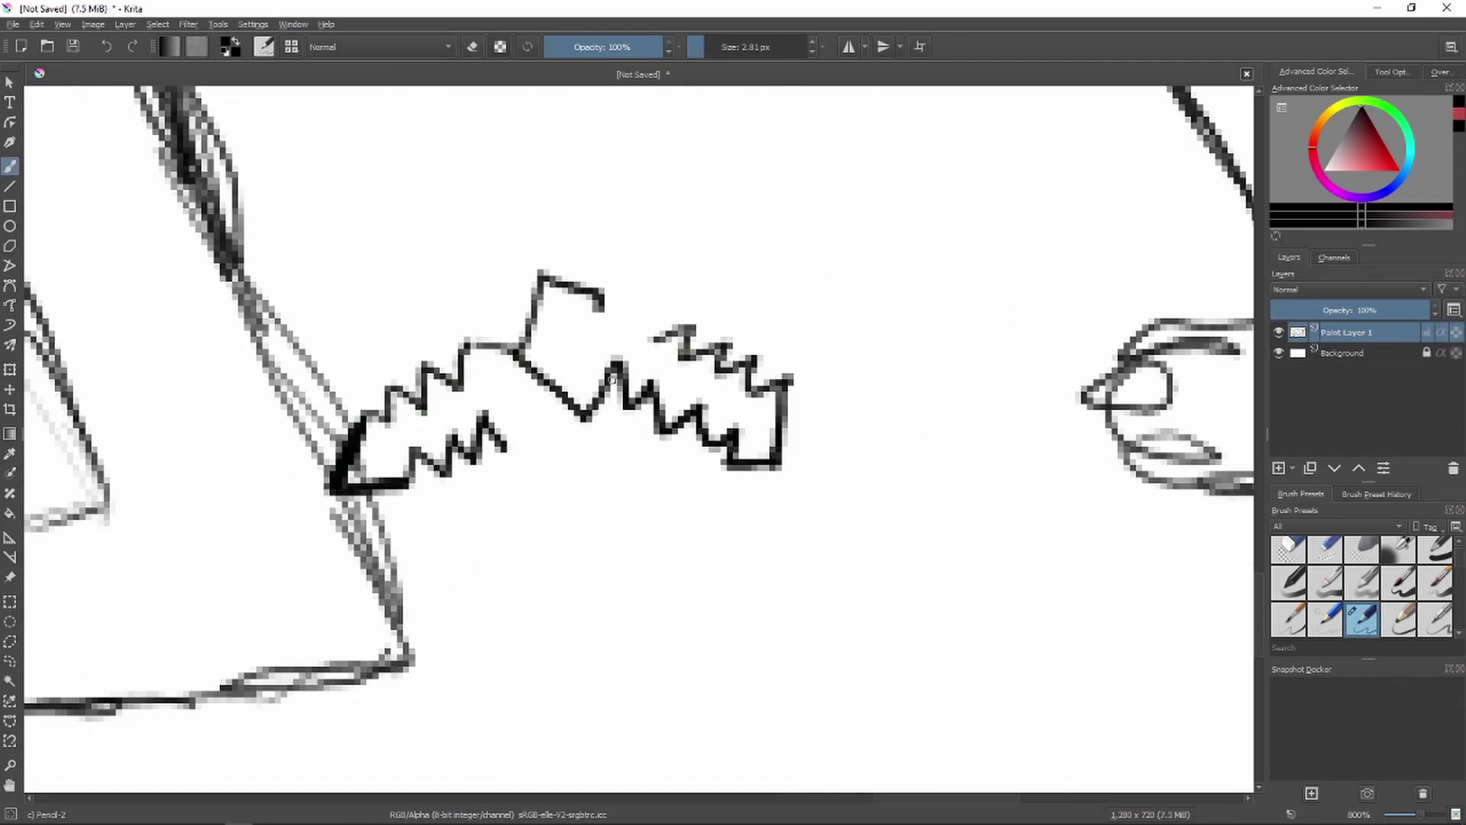
{"action": "left_click_drag", "start_coordinate": [601, 287], "coordinate": [623, 361]}
{"action": "left_click_drag", "start_coordinate": [504, 445], "coordinate": [577, 390]}
{"action": "left_click_drag", "start_coordinate": [643, 328], "coordinate": [665, 327]}
{"action": "left_click_drag", "start_coordinate": [619, 372], "coordinate": [670, 388]}
{"action": "left_click_drag", "start_coordinate": [651, 330], "coordinate": [772, 464]}
Draw the pickaxe's handle with a blocky fist and outstretched arm holding it.
{"action": "left_click_drag", "start_coordinate": [556, 401], "coordinate": [601, 707]}
{"action": "left_click_drag", "start_coordinate": [612, 439], "coordinate": [675, 674]}
{"action": "mouse_move", "coordinate": [603, 701]}
{"action": "left_mouse_down"}
{"action": "mouse_move", "coordinate": [677, 680]}
{"action": "mouse_move", "coordinate": [458, 301]}
{"action": "left_mouse_up"}
{"action": "left_click_drag", "start_coordinate": [356, 198], "coordinate": [460, 290]}
{"action": "left_click_drag", "start_coordinate": [388, 285], "coordinate": [450, 276]}
Draw the pickaxe holder's rectangular torso and two straight rectangular legs.
{"action": "mouse_move", "coordinate": [435, 178]}
{"action": "left_mouse_down"}
{"action": "mouse_move", "coordinate": [453, 285]}
{"action": "mouse_move", "coordinate": [578, 258]}
{"action": "left_mouse_up"}
{"action": "scroll", "coordinate": [398, 345], "scroll_direction": "down", "scroll_amount": 3}
{"action": "left_click_drag", "start_coordinate": [578, 259], "coordinate": [585, 382]}
{"action": "left_click_drag", "start_coordinate": [482, 370], "coordinate": [576, 374]}
{"action": "left_click_drag", "start_coordinate": [496, 382], "coordinate": [498, 504]}
{"action": "left_click_drag", "start_coordinate": [538, 393], "coordinate": [538, 493]}
{"action": "left_click_drag", "start_coordinate": [580, 351], "coordinate": [582, 504]}
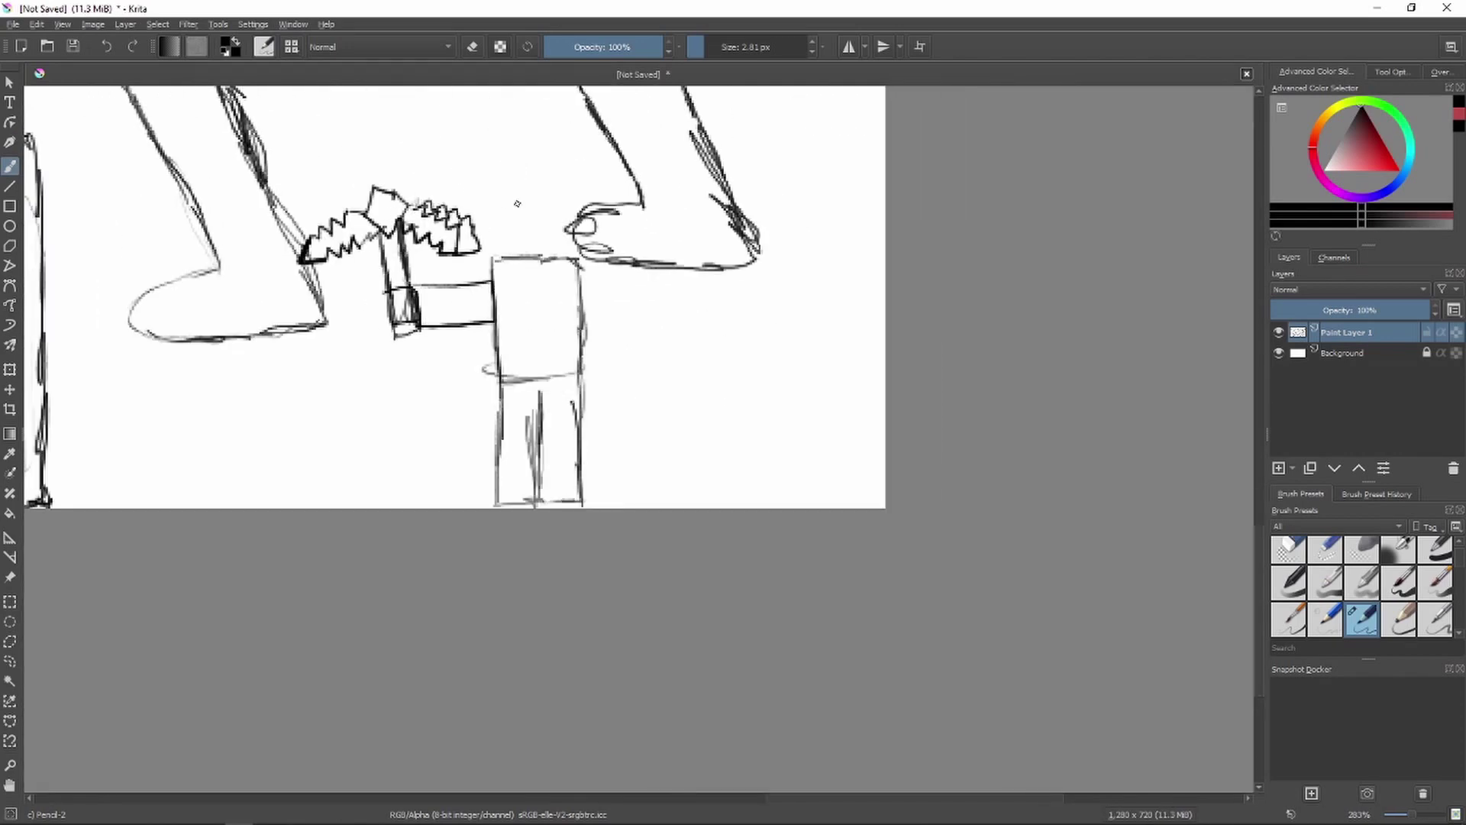
Add a square head with a simple face and a slanted rectangular arm to the pickaxe holder.
{"action": "left_click_drag", "start_coordinate": [508, 197], "coordinate": [573, 202]}
{"action": "mouse_move", "coordinate": [571, 202]}
{"action": "left_mouse_down"}
{"action": "mouse_move", "coordinate": [567, 264]}
{"action": "mouse_move", "coordinate": [640, 368]}
{"action": "left_mouse_up"}
{"action": "left_click_drag", "start_coordinate": [638, 365], "coordinate": [571, 260]}
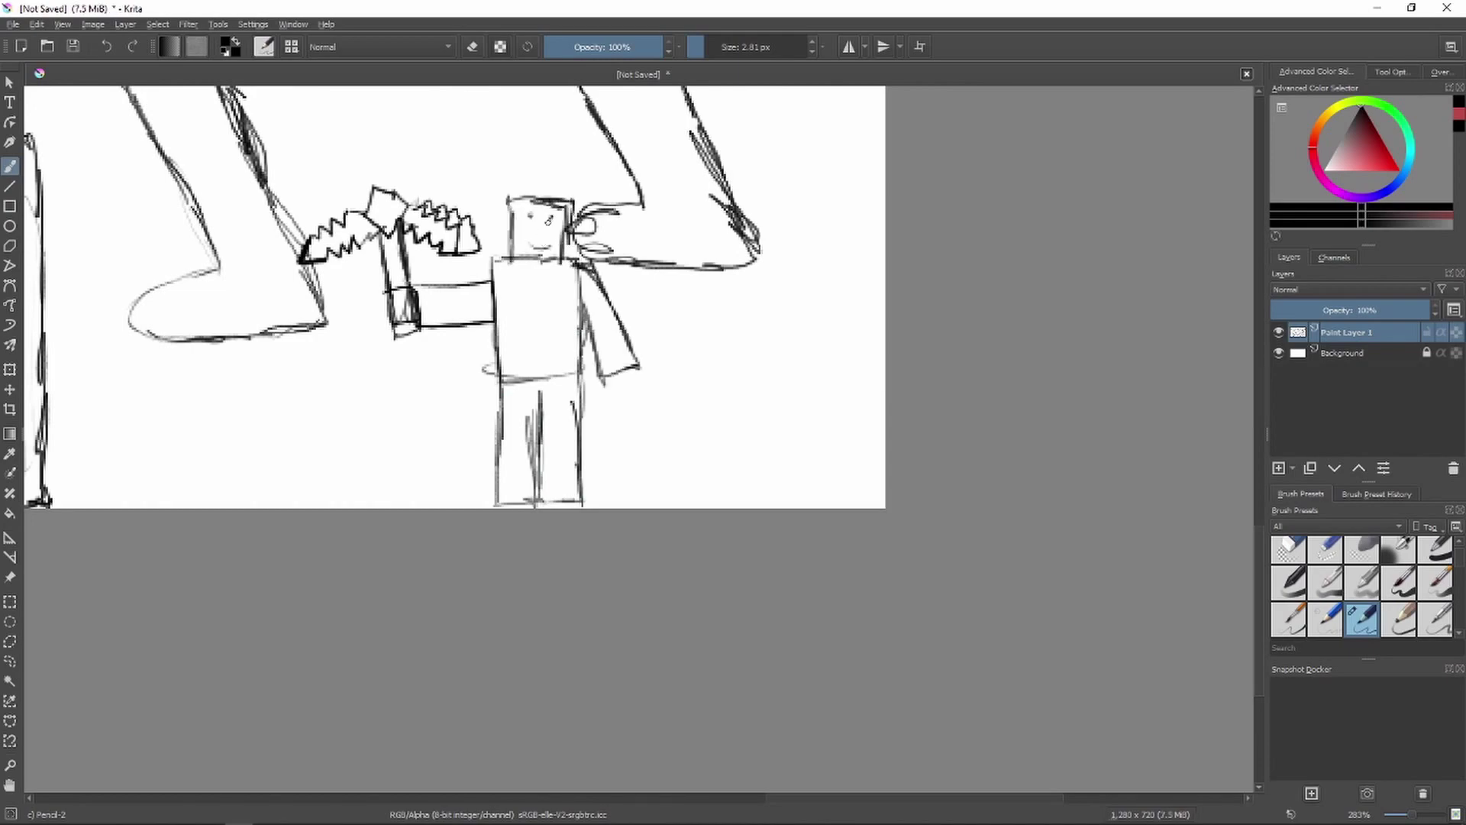
Draw jagged crack lines on the third large figure's foot where the pickaxe blade strikes it.
{"action": "scroll", "coordinate": [367, 233], "scroll_direction": "up", "scroll_amount": 2}
{"action": "left_click_drag", "start_coordinate": [611, 306], "coordinate": [649, 449]}
{"action": "mouse_move", "coordinate": [687, 412]}
{"action": "left_mouse_down"}
{"action": "mouse_move", "coordinate": [558, 433]}
{"action": "mouse_move", "coordinate": [562, 326]}
{"action": "left_mouse_up"}
{"action": "left_click_drag", "start_coordinate": [678, 416], "coordinate": [645, 491]}
{"action": "scroll", "coordinate": [672, 473], "scroll_direction": "down", "scroll_amount": 5}
Draw a wide eye, a drooping open mouth and a small tear mark on the third large figure's face.
{"action": "scroll", "coordinate": [720, 317], "scroll_direction": "up", "scroll_amount": 7}
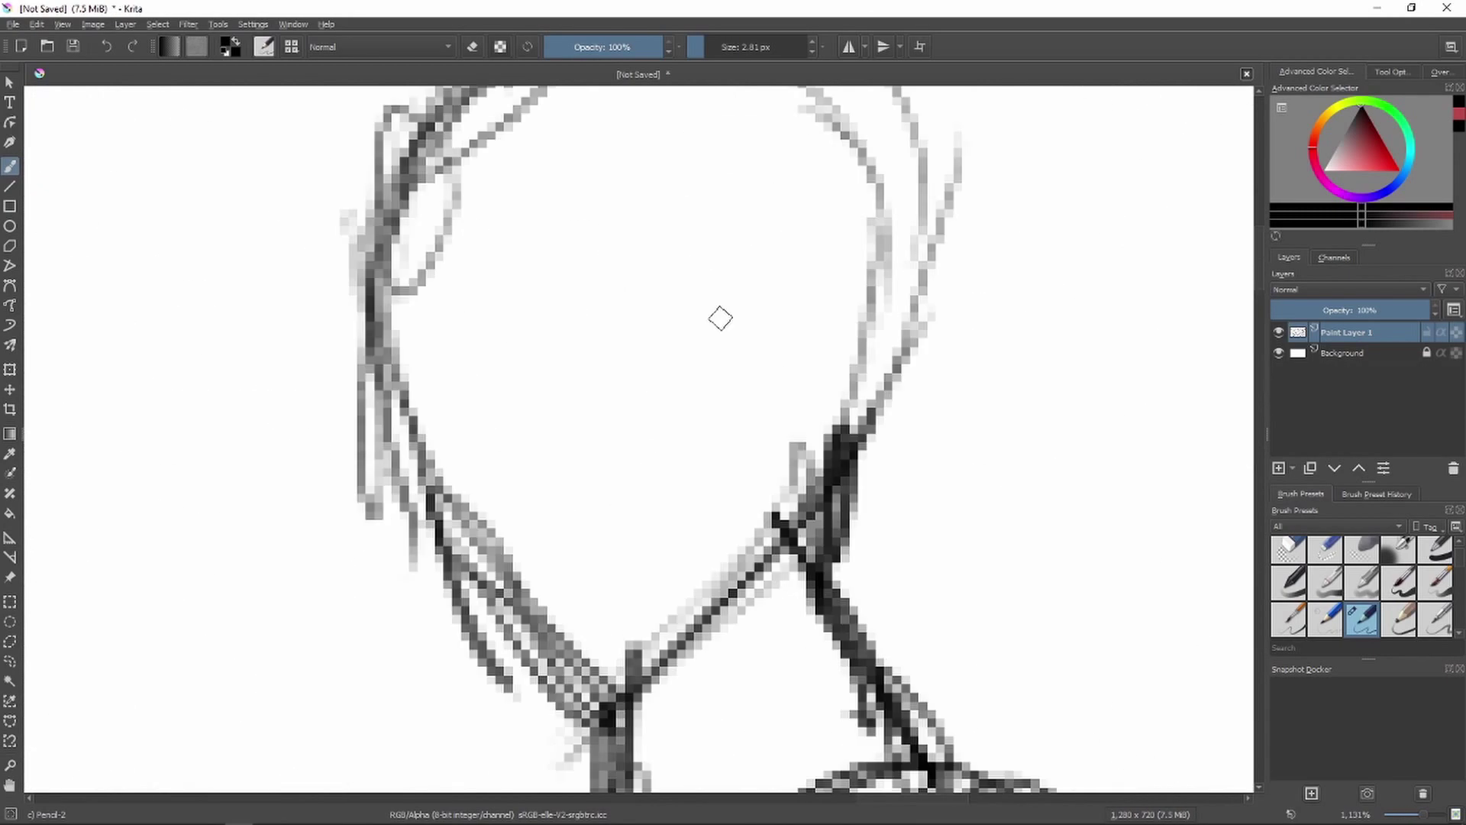
{"action": "mouse_move", "coordinate": [504, 367]}
{"action": "left_mouse_down"}
{"action": "mouse_move", "coordinate": [520, 370]}
{"action": "mouse_move", "coordinate": [495, 371]}
{"action": "left_mouse_up"}
{"action": "mouse_move", "coordinate": [517, 595]}
{"action": "left_mouse_down"}
{"action": "mouse_move", "coordinate": [514, 575]}
{"action": "mouse_move", "coordinate": [551, 643]}
{"action": "left_mouse_up"}
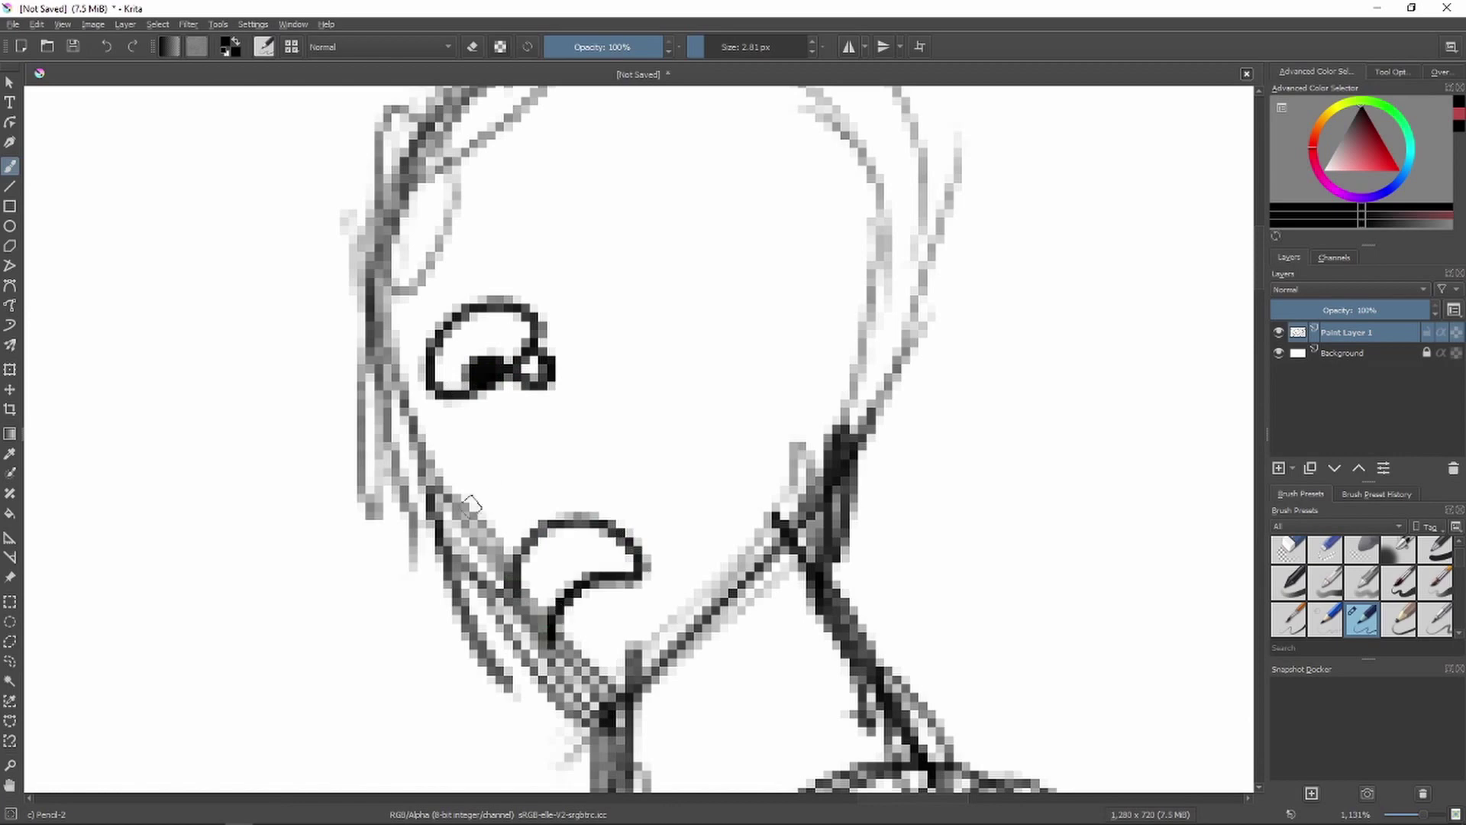
{"action": "left_click_drag", "start_coordinate": [471, 504], "coordinate": [458, 538]}
Rework the third large figure's head with a face contour, a hairline and darker back-of-head lines.
{"action": "scroll", "coordinate": [296, 359], "scroll_direction": "down", "scroll_amount": 2}
{"action": "left_click_drag", "start_coordinate": [575, 578], "coordinate": [535, 498]}
{"action": "mouse_move", "coordinate": [626, 500]}
{"action": "left_mouse_down"}
{"action": "mouse_move", "coordinate": [501, 334]}
{"action": "mouse_move", "coordinate": [306, 451]}
{"action": "left_mouse_up"}
{"action": "mouse_move", "coordinate": [386, 374]}
{"action": "left_mouse_down"}
{"action": "mouse_move", "coordinate": [484, 478]}
{"action": "mouse_move", "coordinate": [546, 516]}
{"action": "left_mouse_up"}
{"action": "left_click_drag", "start_coordinate": [500, 408], "coordinate": [584, 588]}
{"action": "mouse_move", "coordinate": [620, 534]}
{"action": "left_mouse_down"}
{"action": "mouse_move", "coordinate": [635, 620]}
{"action": "mouse_move", "coordinate": [452, 221]}
{"action": "mouse_move", "coordinate": [290, 527]}
{"action": "left_mouse_up"}
{"action": "left_click_drag", "start_coordinate": [298, 458], "coordinate": [488, 458]}
{"action": "scroll", "coordinate": [764, 306], "scroll_direction": "down", "scroll_amount": 6}
Draw the palm outline and rounded knuckles of a hand at the end of the middle figure's bent arm.
{"action": "scroll", "coordinate": [349, 161], "scroll_direction": "up", "scroll_amount": 5}
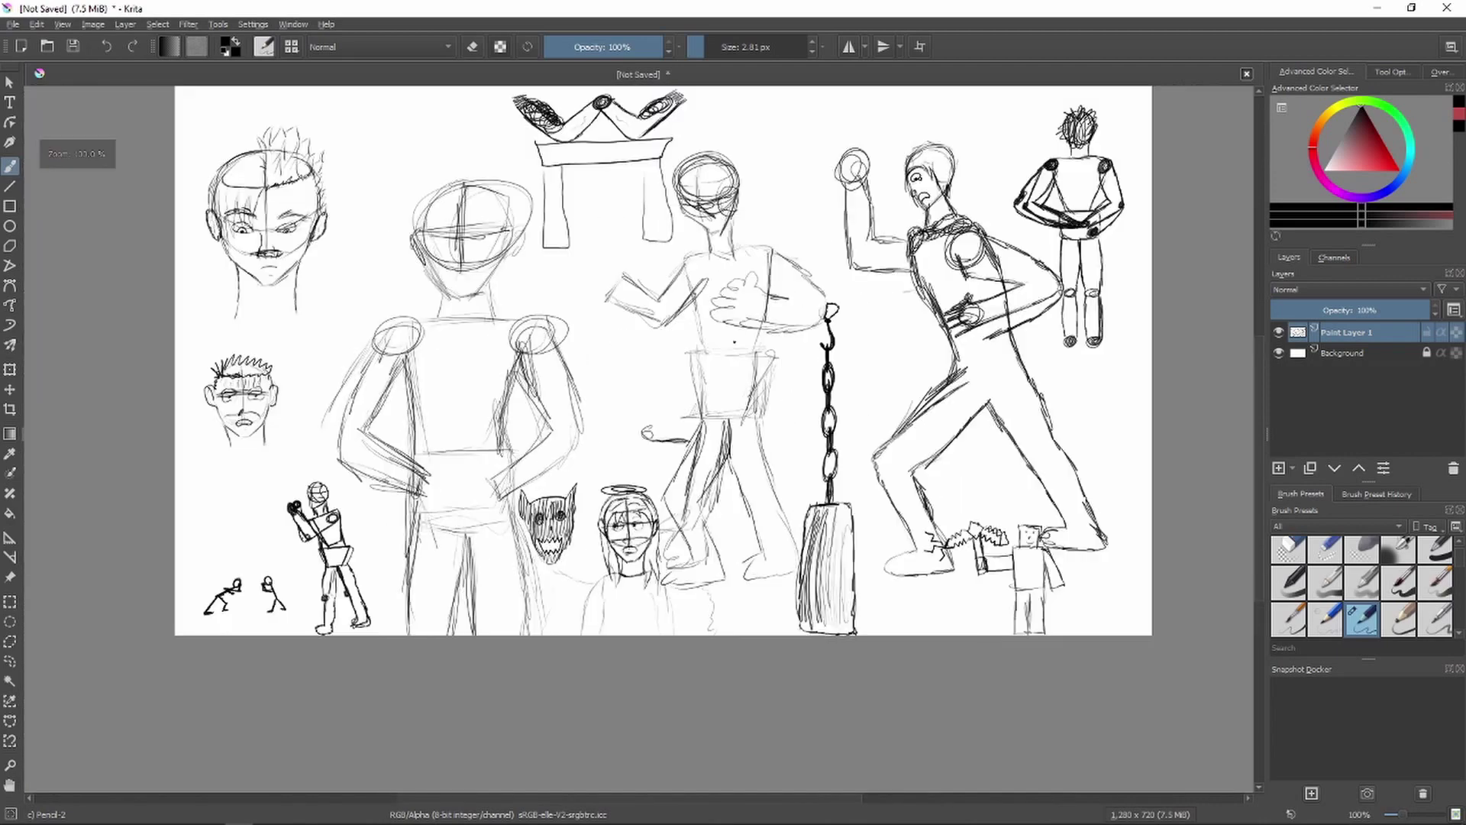
{"action": "left_click_drag", "start_coordinate": [517, 338], "coordinate": [631, 558]}
{"action": "mouse_move", "coordinate": [725, 439]}
{"action": "left_mouse_down"}
{"action": "mouse_move", "coordinate": [634, 313]}
{"action": "mouse_move", "coordinate": [607, 350]}
{"action": "left_mouse_up"}
{"action": "left_click_drag", "start_coordinate": [561, 243], "coordinate": [611, 309]}
{"action": "left_click_drag", "start_coordinate": [545, 309], "coordinate": [649, 205]}
{"action": "mouse_move", "coordinate": [496, 280]}
{"action": "left_mouse_down"}
{"action": "mouse_move", "coordinate": [565, 252]}
{"action": "mouse_move", "coordinate": [611, 304]}
{"action": "left_mouse_up"}
{"action": "scroll", "coordinate": [520, 400], "scroll_direction": "down", "scroll_amount": 5}
{"action": "left_click", "coordinate": [110, 46]}
{"action": "scroll", "coordinate": [505, 391], "scroll_direction": "up", "scroll_amount": 5}
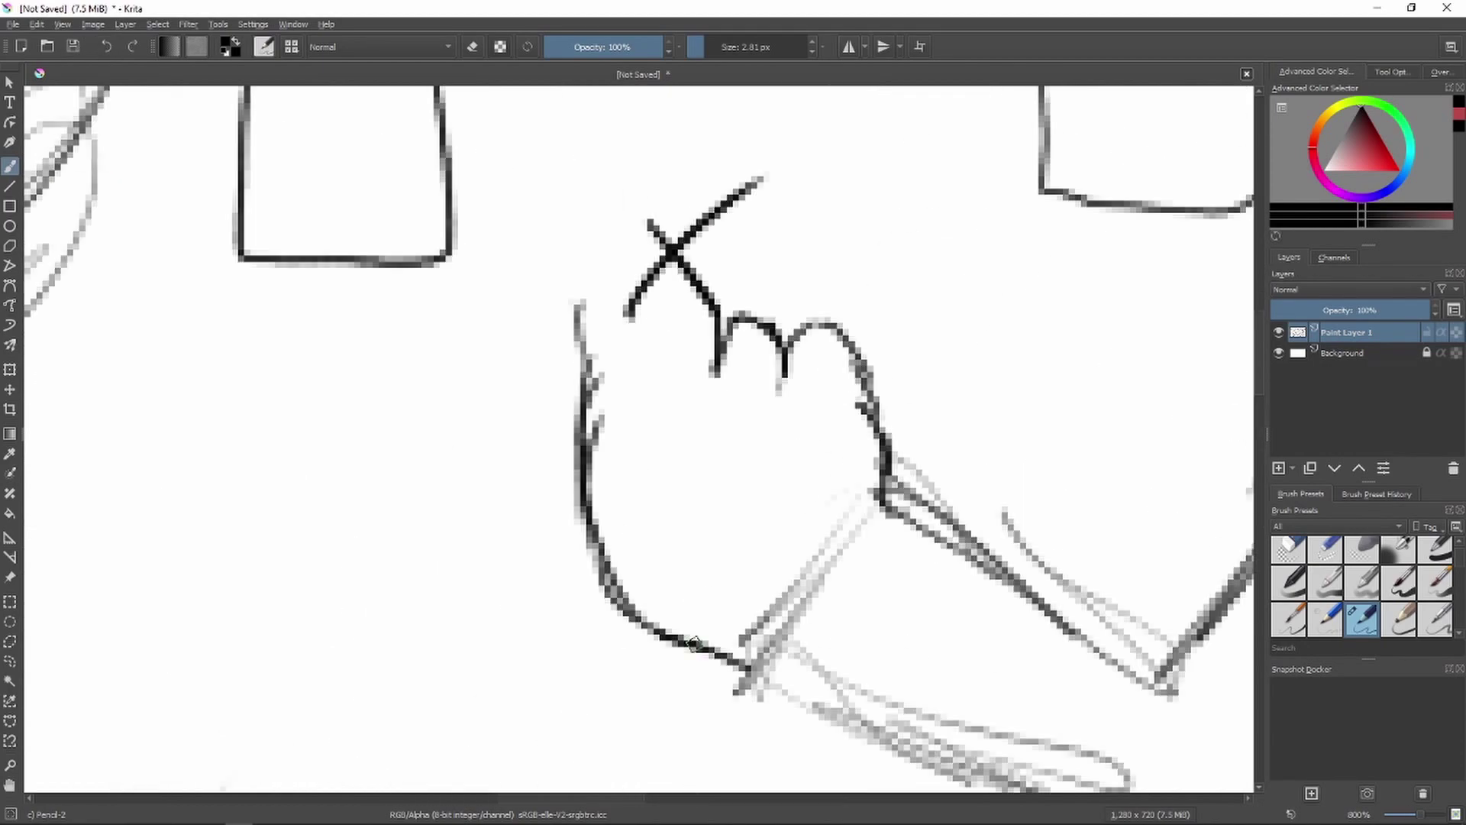
{"action": "left_click", "coordinate": [110, 46]}
{"action": "left_click", "coordinate": [110, 46]}
{"action": "left_click", "coordinate": [110, 46]}
Complete the middle figure's raised hand with its remaining rounded finger and finger separation lines.
{"action": "mouse_move", "coordinate": [718, 361]}
{"action": "left_mouse_down"}
{"action": "mouse_move", "coordinate": [647, 369]}
{"action": "mouse_move", "coordinate": [578, 427]}
{"action": "left_mouse_up"}
{"action": "scroll", "coordinate": [742, 371], "scroll_direction": "down", "scroll_amount": 6}
{"action": "scroll", "coordinate": [731, 348], "scroll_direction": "up", "scroll_amount": 4}
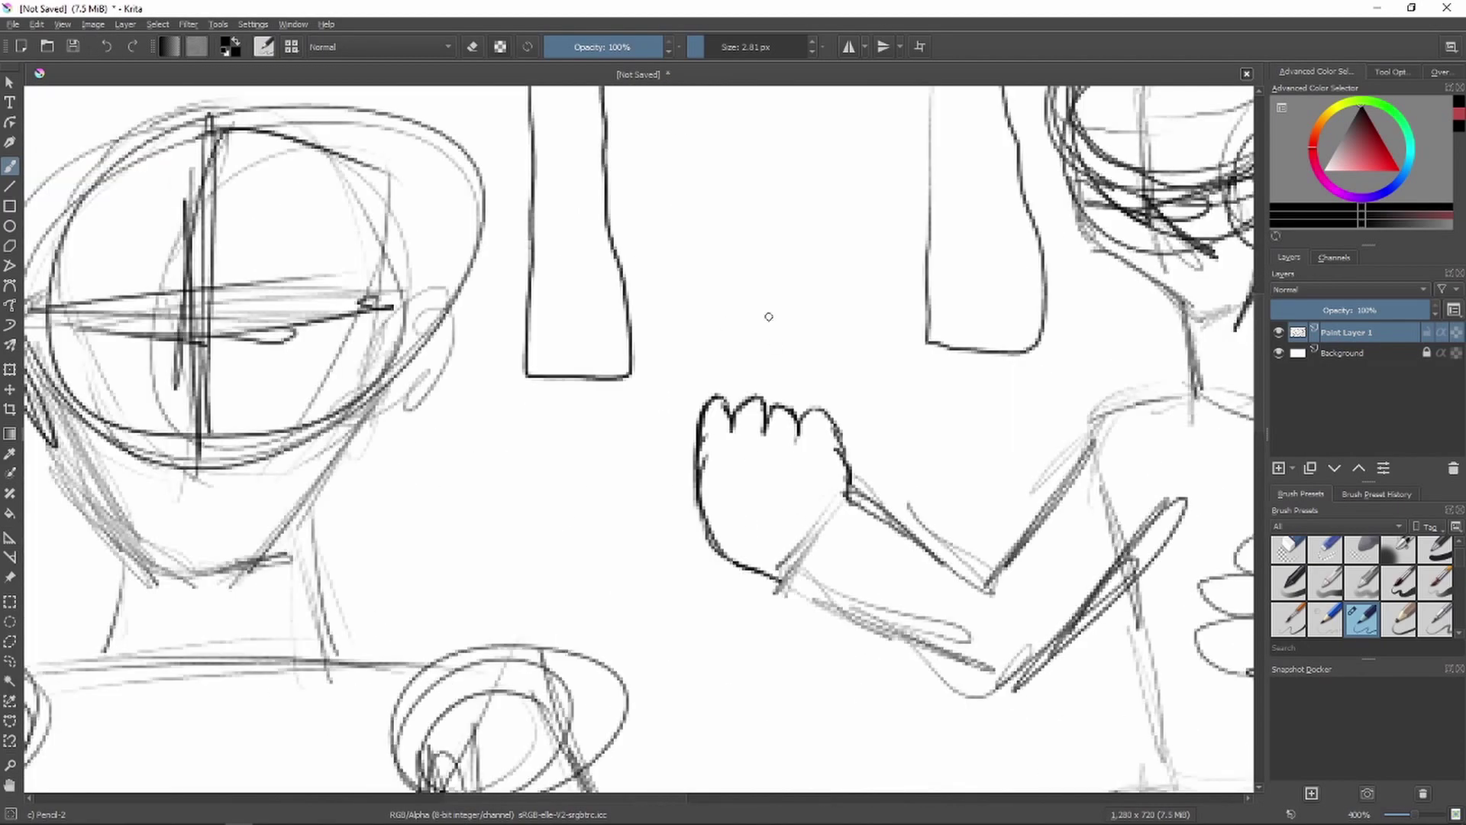
{"action": "mouse_move", "coordinate": [725, 481]}
{"action": "left_mouse_down"}
{"action": "mouse_move", "coordinate": [726, 553]}
{"action": "mouse_move", "coordinate": [758, 458]}
{"action": "left_mouse_up"}
{"action": "mouse_move", "coordinate": [746, 448]}
{"action": "left_mouse_down"}
{"action": "mouse_move", "coordinate": [812, 442]}
{"action": "mouse_move", "coordinate": [847, 474]}
{"action": "left_mouse_up"}
{"action": "scroll", "coordinate": [563, 173], "scroll_direction": "down", "scroll_amount": 4}
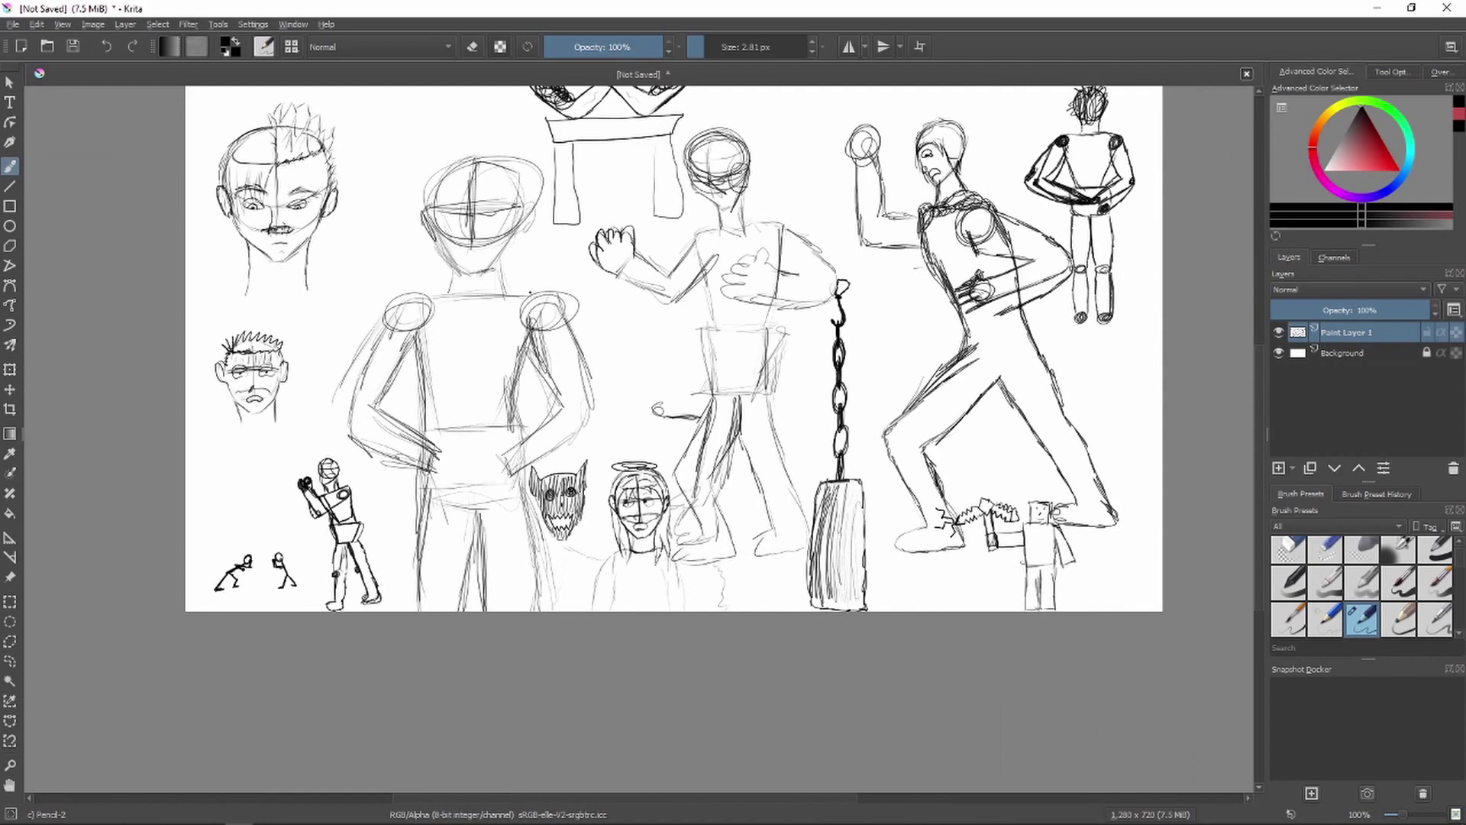
Draw a slanted, tapering mouth with gridded clenched teeth near the canvas's upper edge, between the middle and third figures.
{"action": "scroll", "coordinate": [793, 112], "scroll_direction": "up", "scroll_amount": 5}
{"action": "left_click_drag", "start_coordinate": [794, 427], "coordinate": [603, 389]}
{"action": "mouse_move", "coordinate": [764, 443]}
{"action": "left_mouse_down"}
{"action": "mouse_move", "coordinate": [580, 458]}
{"action": "mouse_move", "coordinate": [855, 447]}
{"action": "left_mouse_up"}
{"action": "left_click_drag", "start_coordinate": [588, 420], "coordinate": [747, 444]}
{"action": "left_click_drag", "start_coordinate": [675, 386], "coordinate": [584, 431]}
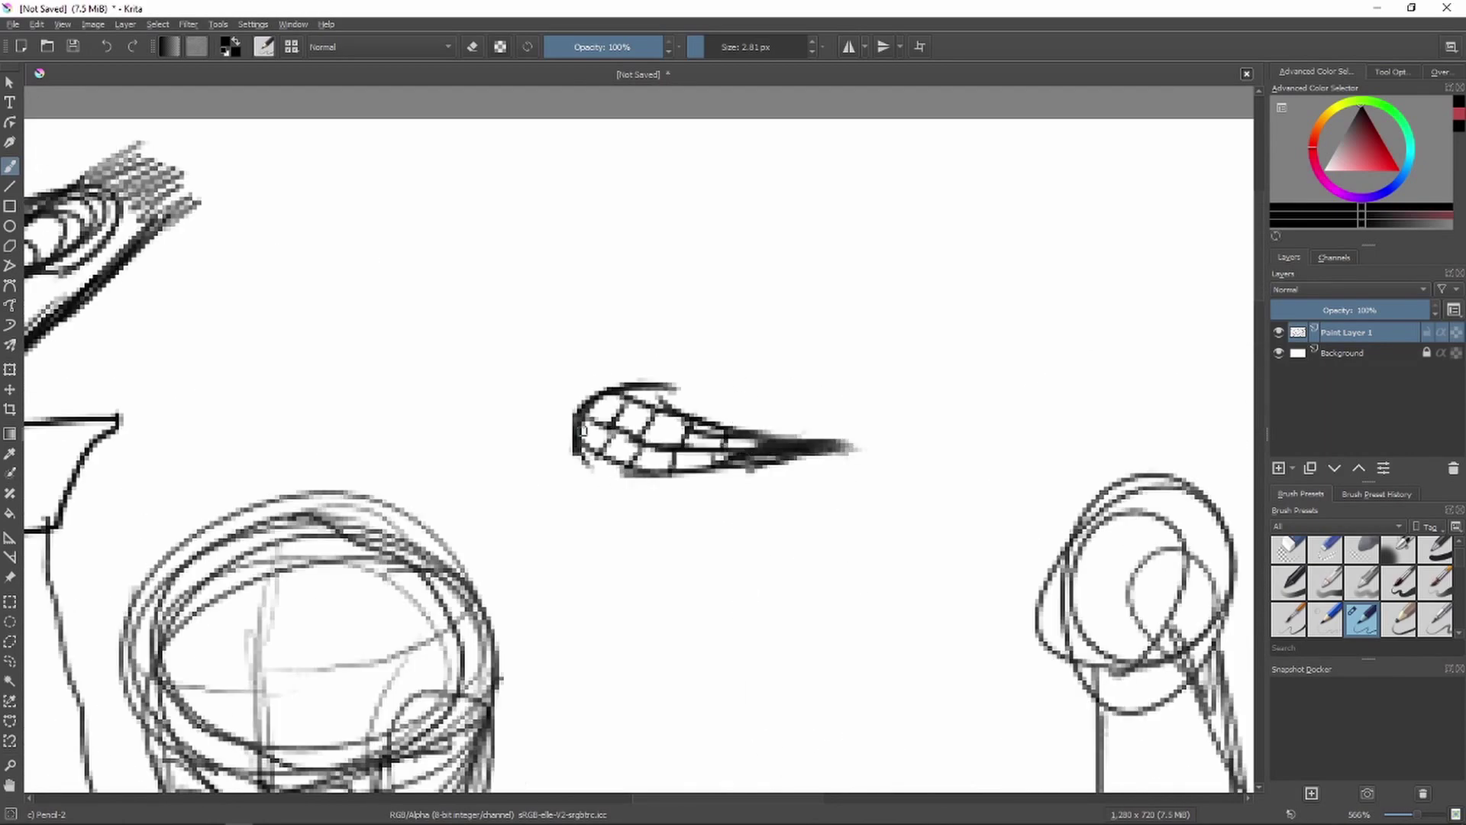
Add two wide eyes with dark pupils, thick angry eyebrows and a small nose above the clenched teeth.
{"action": "left_click_drag", "start_coordinate": [569, 271], "coordinate": [688, 264]}
{"action": "left_click_drag", "start_coordinate": [580, 294], "coordinate": [714, 278]}
{"action": "mouse_move", "coordinate": [798, 294]}
{"action": "left_mouse_down"}
{"action": "mouse_move", "coordinate": [935, 263]}
{"action": "mouse_move", "coordinate": [832, 305]}
{"action": "left_mouse_up"}
{"action": "left_click_drag", "start_coordinate": [794, 290], "coordinate": [840, 298]}
{"action": "left_click_drag", "start_coordinate": [630, 275], "coordinate": [645, 289]}
{"action": "left_click_drag", "start_coordinate": [902, 305], "coordinate": [923, 304]}
{"action": "left_click_drag", "start_coordinate": [622, 176], "coordinate": [731, 239]}
{"action": "mouse_move", "coordinate": [566, 187]}
{"action": "left_mouse_down"}
{"action": "mouse_move", "coordinate": [726, 233]}
{"action": "mouse_move", "coordinate": [943, 194]}
{"action": "left_mouse_up"}
{"action": "left_click_drag", "start_coordinate": [810, 250], "coordinate": [945, 205]}
{"action": "left_click_drag", "start_coordinate": [763, 342], "coordinate": [745, 376]}
Draw a large rounded ear beside the angry face.
{"action": "scroll", "coordinate": [623, 227], "scroll_direction": "down", "scroll_amount": 3}
{"action": "scroll", "coordinate": [658, 384], "scroll_direction": "up", "scroll_amount": 4}
{"action": "left_click_drag", "start_coordinate": [348, 283], "coordinate": [344, 489]}
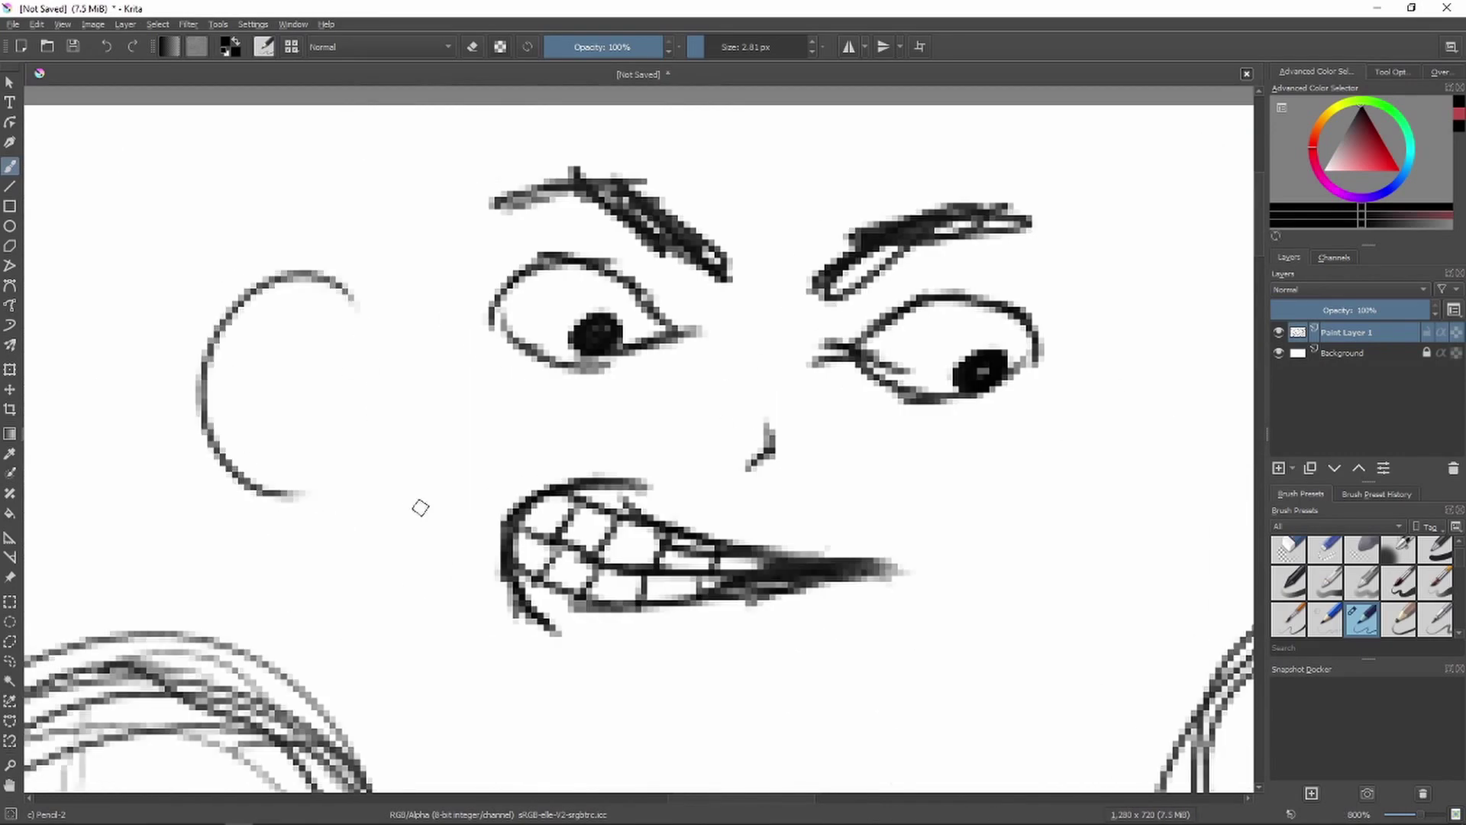
{"action": "scroll", "coordinate": [419, 507], "scroll_direction": "down", "scroll_amount": 3}
{"action": "left_click_drag", "start_coordinate": [373, 425], "coordinate": [499, 548]}
{"action": "mouse_move", "coordinate": [608, 535]}
{"action": "left_mouse_down"}
{"action": "mouse_move", "coordinate": [684, 406]}
{"action": "mouse_move", "coordinate": [570, 487]}
{"action": "left_mouse_up"}
{"action": "left_click", "coordinate": [103, 48]}
{"action": "left_click", "coordinate": [104, 48]}
Outline the angry face's jaw, neck sides and forehead, and top the head with curly hair.
{"action": "left_click_drag", "start_coordinate": [336, 427], "coordinate": [466, 559]}
{"action": "left_click_drag", "start_coordinate": [574, 484], "coordinate": [534, 548]}
{"action": "left_click_drag", "start_coordinate": [380, 335], "coordinate": [437, 279]}
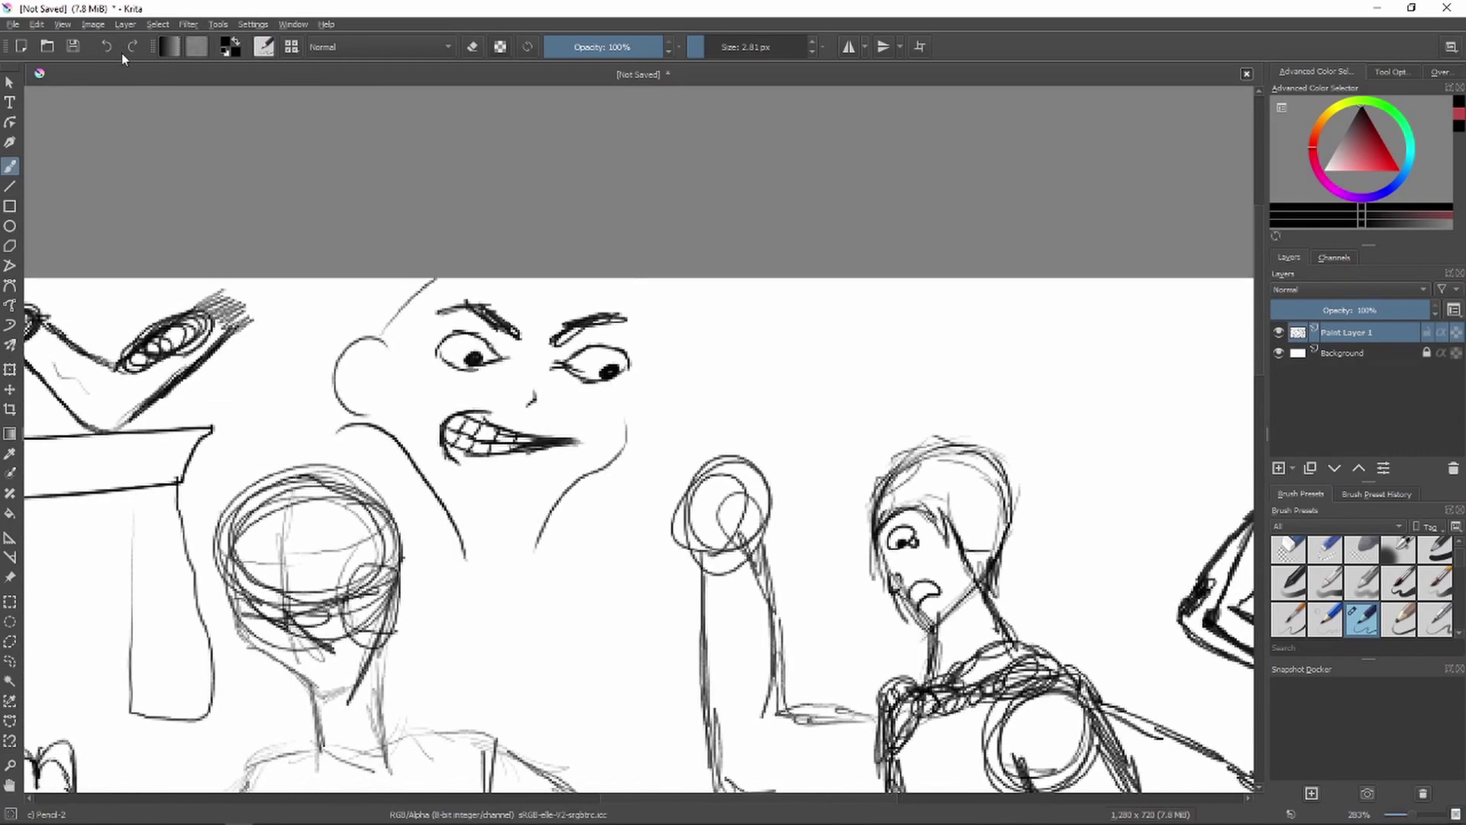
{"action": "mouse_move", "coordinate": [384, 347]}
{"action": "left_mouse_down"}
{"action": "mouse_move", "coordinate": [658, 336]}
{"action": "mouse_move", "coordinate": [955, 243]}
{"action": "left_mouse_up"}
{"action": "scroll", "coordinate": [657, 359], "scroll_direction": "down", "scroll_amount": 2}
Draw the legs, belly and long back of a crocodile-like animal above the first large figure.
{"action": "left_click_drag", "start_coordinate": [312, 489], "coordinate": [367, 353]}
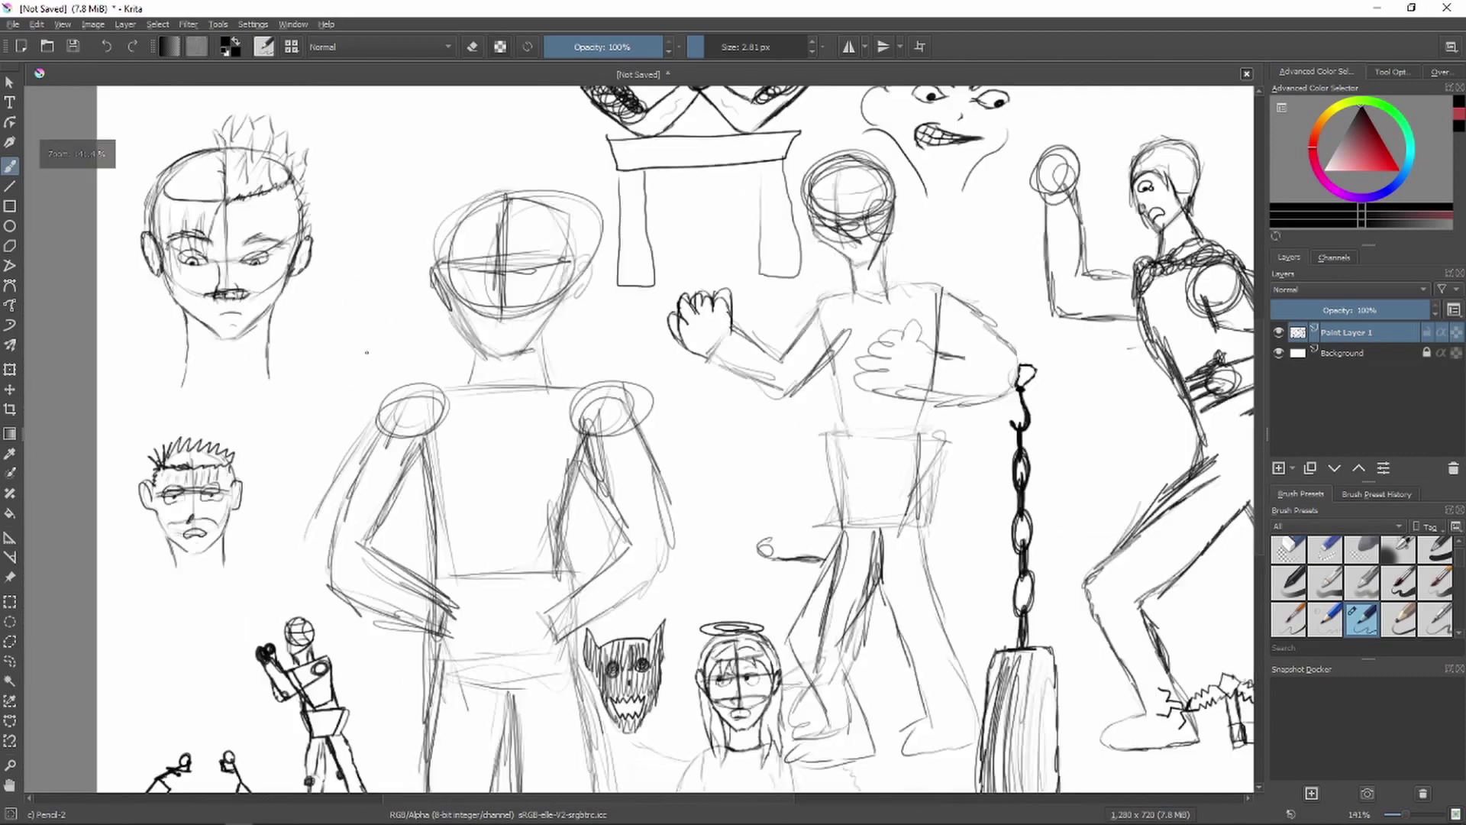
{"action": "scroll", "coordinate": [370, 306], "scroll_direction": "up", "scroll_amount": 4}
{"action": "mouse_move", "coordinate": [376, 145]}
{"action": "left_mouse_down"}
{"action": "mouse_move", "coordinate": [506, 504]}
{"action": "mouse_move", "coordinate": [699, 402]}
{"action": "mouse_move", "coordinate": [756, 397]}
{"action": "left_mouse_up"}
{"action": "left_click_drag", "start_coordinate": [532, 483], "coordinate": [474, 486]}
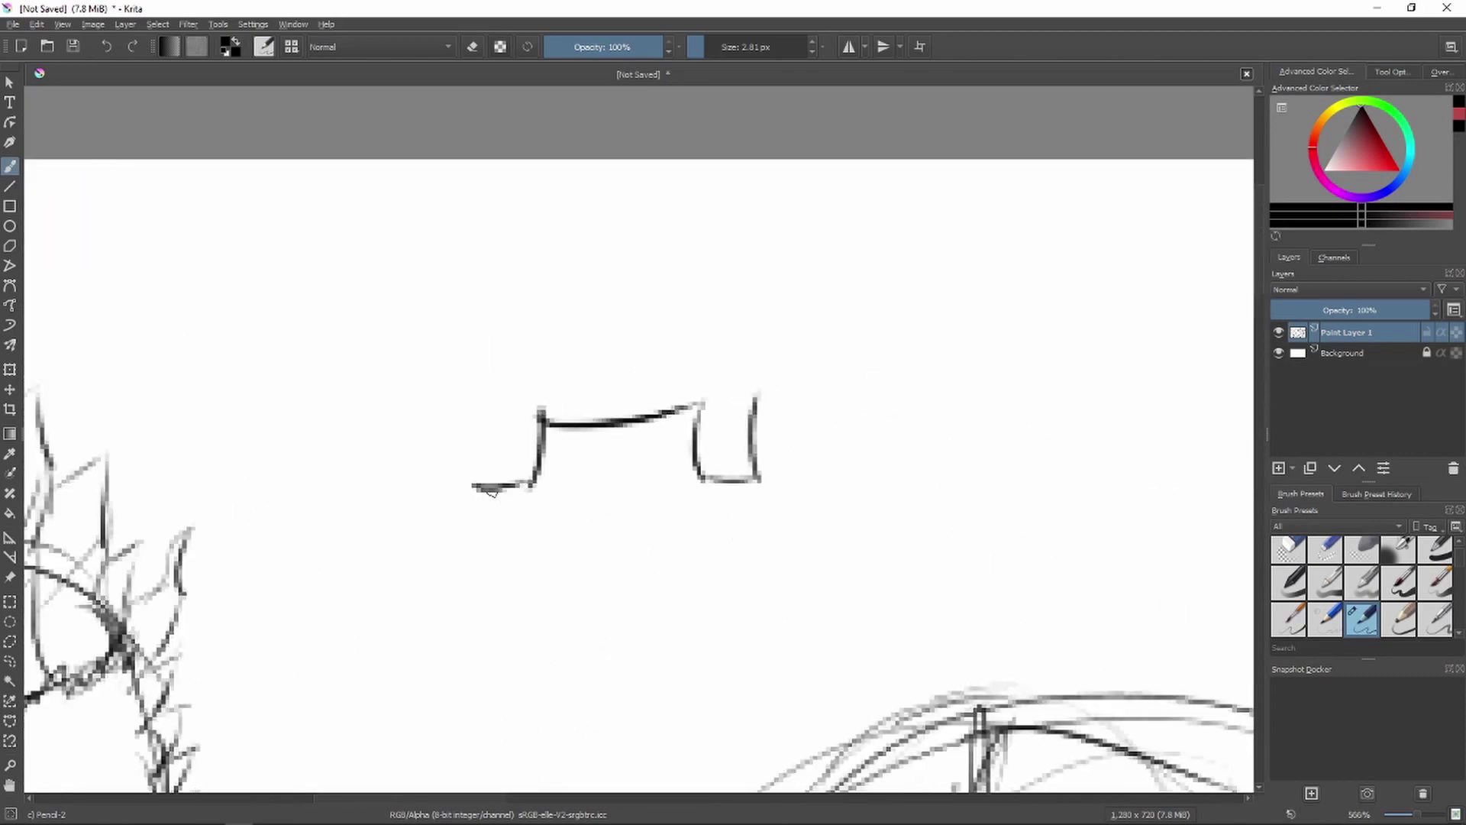
{"action": "mouse_move", "coordinate": [491, 412]}
{"action": "left_mouse_down"}
{"action": "mouse_move", "coordinate": [262, 405]}
{"action": "mouse_move", "coordinate": [396, 367]}
{"action": "mouse_move", "coordinate": [273, 412]}
{"action": "mouse_move", "coordinate": [399, 412]}
{"action": "mouse_move", "coordinate": [764, 291]}
{"action": "mouse_move", "coordinate": [987, 364]}
{"action": "left_mouse_up"}
{"action": "left_click_drag", "start_coordinate": [981, 378], "coordinate": [745, 406]}
Detail the crocodile-like animal's head and add a rounded tip to its long snout.
{"action": "mouse_move", "coordinate": [886, 290]}
{"action": "left_mouse_down"}
{"action": "mouse_move", "coordinate": [966, 315]}
{"action": "mouse_move", "coordinate": [947, 327]}
{"action": "left_mouse_up"}
{"action": "left_click_drag", "start_coordinate": [937, 368], "coordinate": [980, 378]}
{"action": "mouse_move", "coordinate": [937, 340]}
{"action": "left_mouse_down"}
{"action": "mouse_move", "coordinate": [894, 366]}
{"action": "mouse_move", "coordinate": [836, 319]}
{"action": "left_mouse_up"}
{"action": "left_click_drag", "start_coordinate": [1116, 399], "coordinate": [1113, 393]}
{"action": "mouse_move", "coordinate": [1107, 356]}
{"action": "left_mouse_down"}
{"action": "mouse_move", "coordinate": [1039, 358]}
{"action": "mouse_move", "coordinate": [1137, 405]}
{"action": "left_mouse_up"}
{"action": "scroll", "coordinate": [723, 380], "scroll_direction": "down", "scroll_amount": 5}
{"action": "left_click_drag", "start_coordinate": [723, 379], "coordinate": [420, 262]}
{"action": "scroll", "coordinate": [704, 451], "scroll_direction": "up", "scroll_amount": 6}
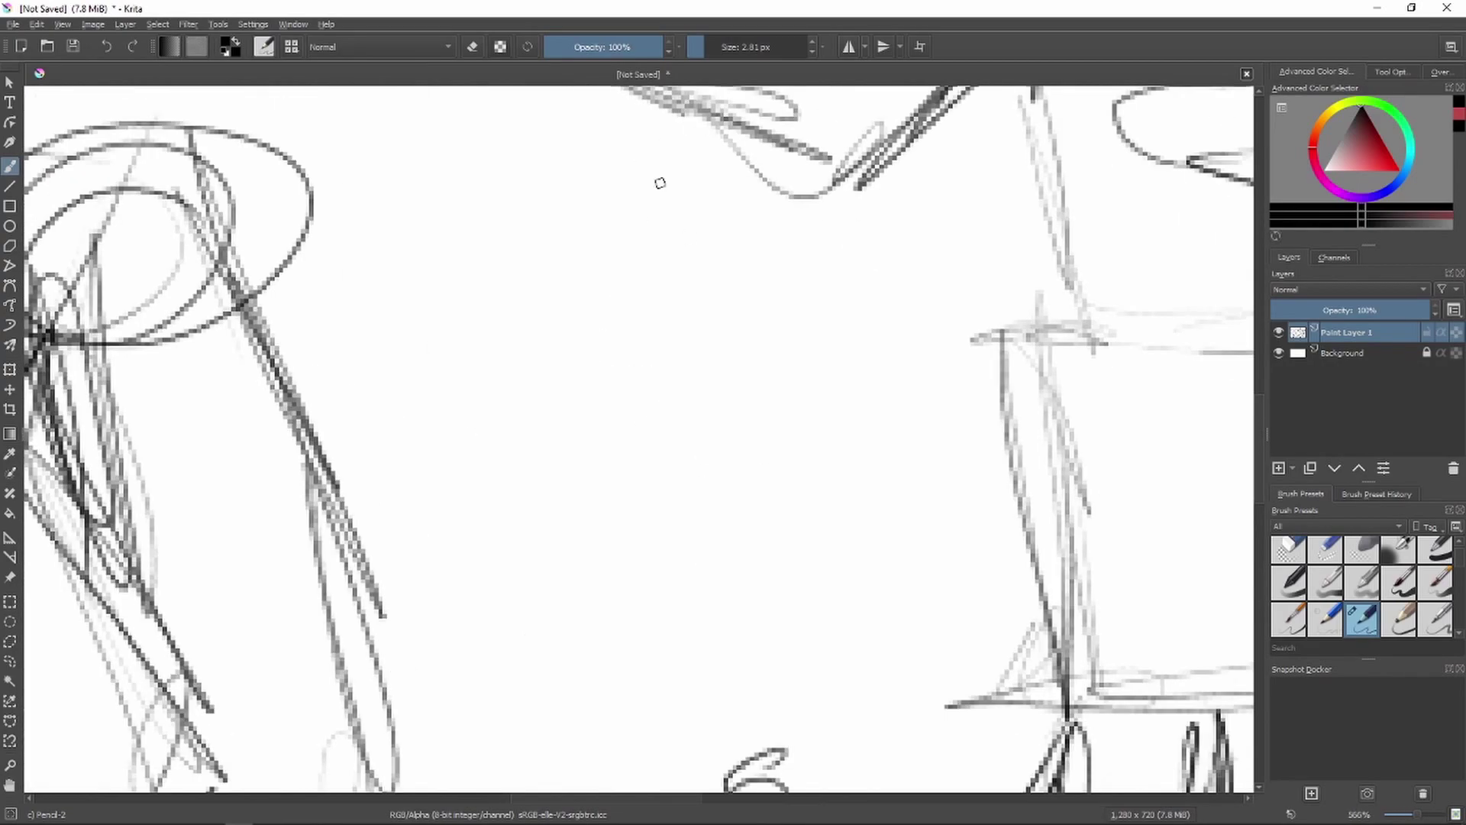
{"action": "left_click_drag", "start_coordinate": [663, 206], "coordinate": [706, 222]}
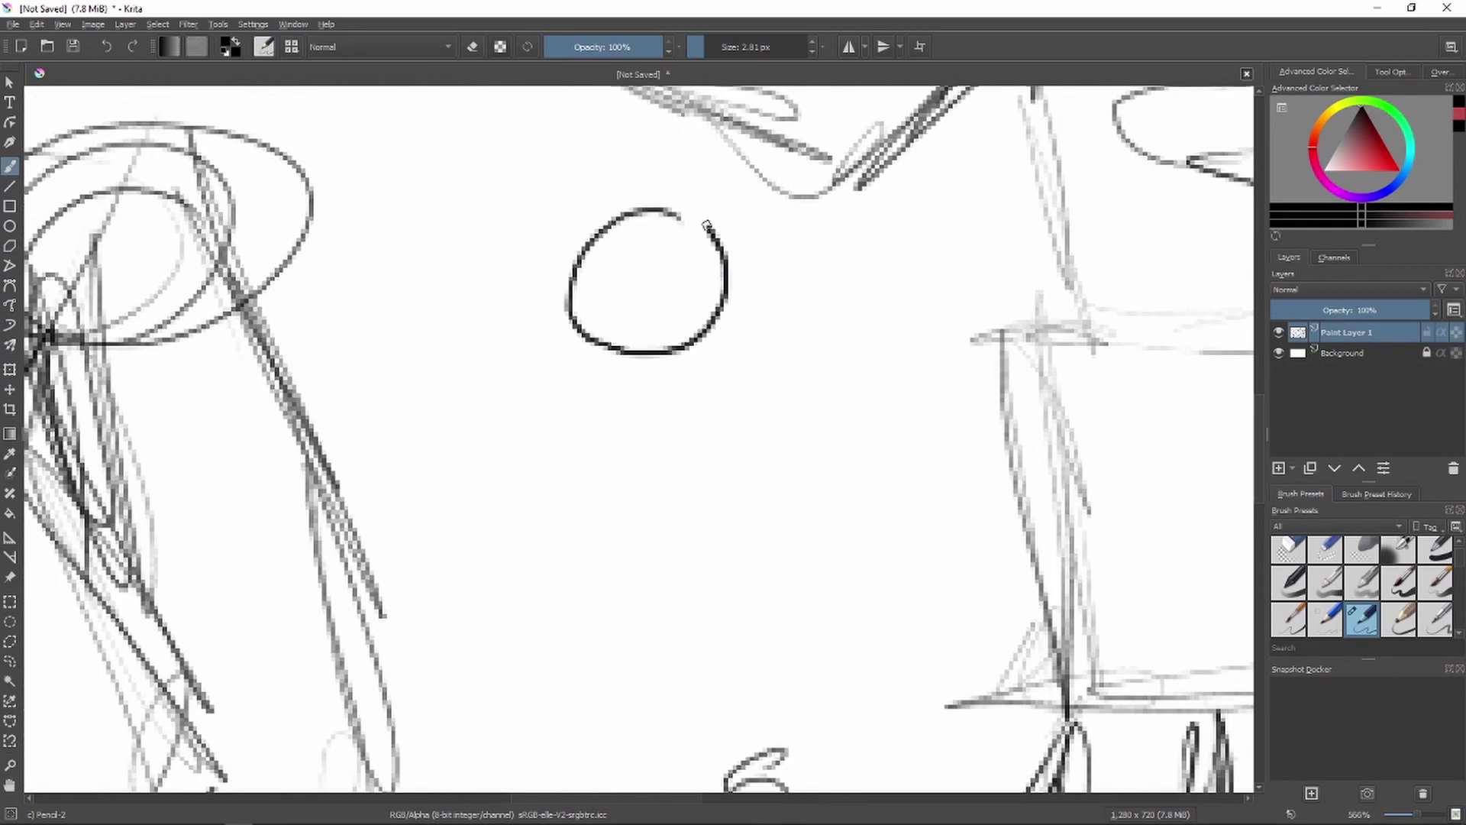
{"action": "left_click_drag", "start_coordinate": [572, 310], "coordinate": [725, 317]}
{"action": "left_click_drag", "start_coordinate": [657, 207], "coordinate": [647, 359]}
{"action": "left_click_drag", "start_coordinate": [581, 313], "coordinate": [722, 305]}
{"action": "left_click_drag", "start_coordinate": [587, 263], "coordinate": [654, 284]}
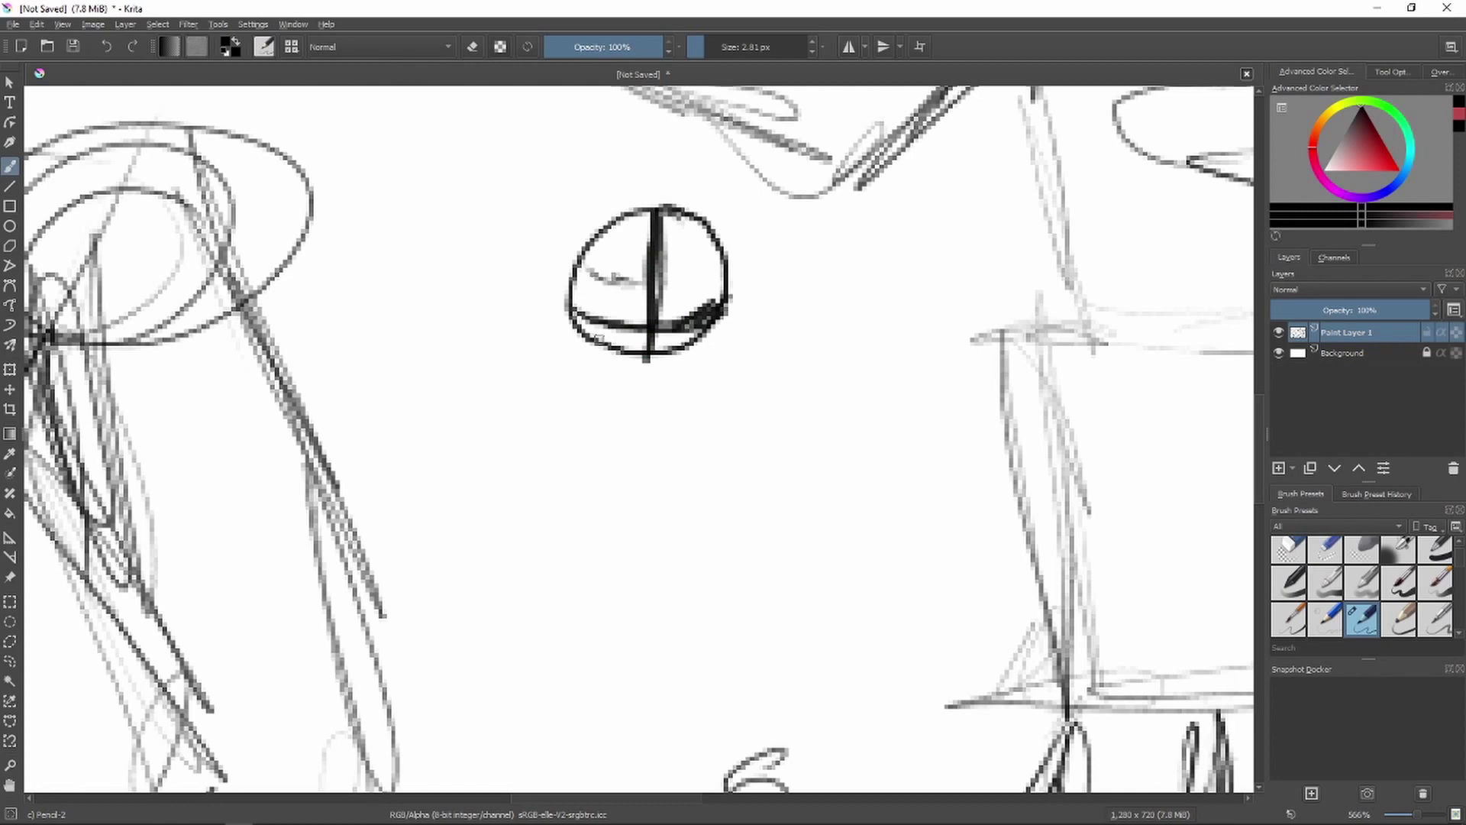
{"action": "left_click", "coordinate": [107, 47]}
{"action": "left_click", "coordinate": [106, 47]}
{"action": "left_click", "coordinate": [106, 47]}
{"action": "left_click", "coordinate": [106, 47]}
{"action": "left_click", "coordinate": [106, 48]}
Lightly sketch a small head with curved guidelines, a tapered jaw, neck and narrow eyes between the first two large figures.
{"action": "left_click_drag", "start_coordinate": [658, 232], "coordinate": [563, 396]}
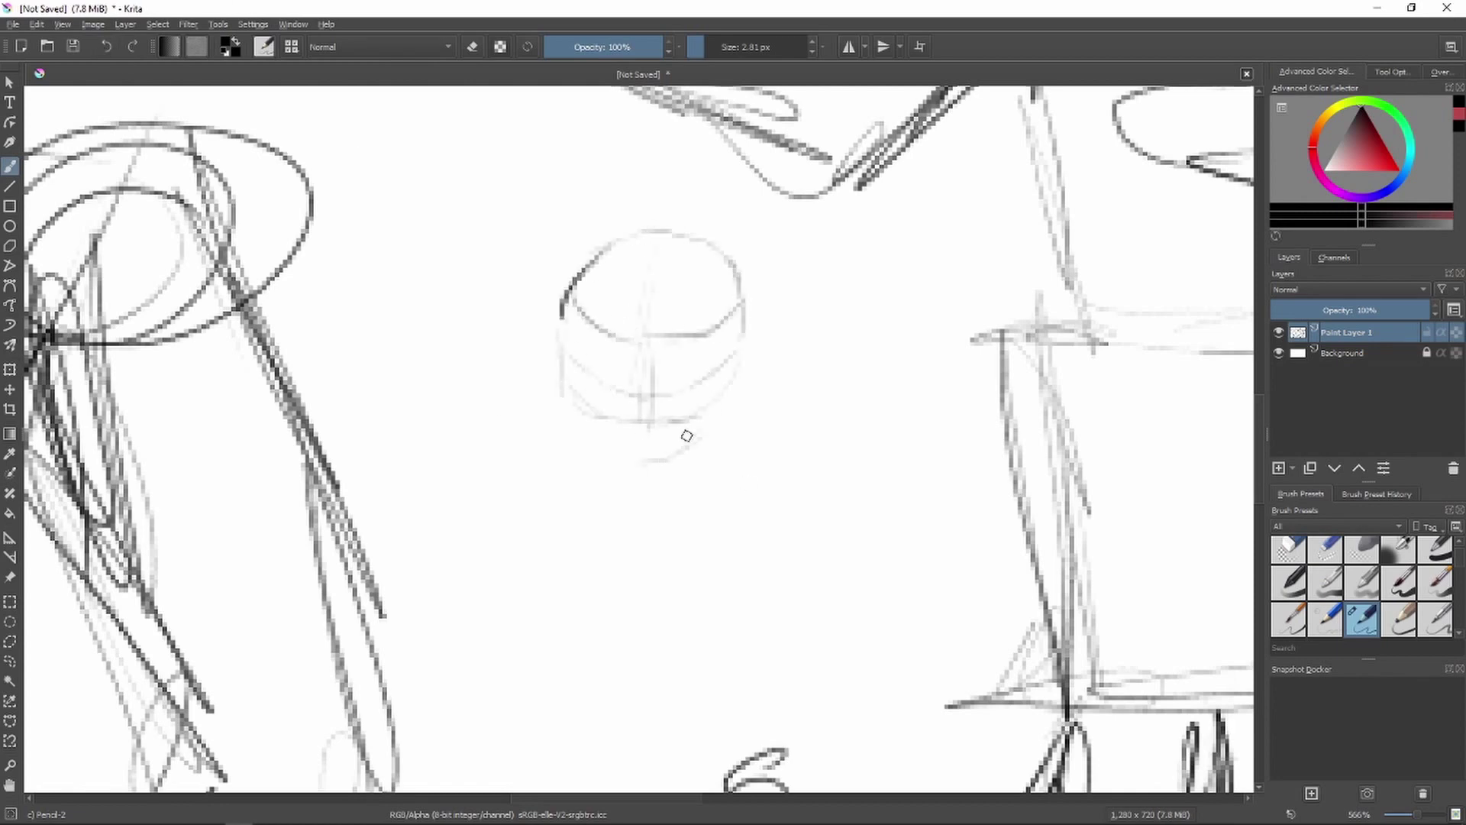
{"action": "left_click_drag", "start_coordinate": [602, 487], "coordinate": [605, 507]}
{"action": "left_click_drag", "start_coordinate": [731, 381], "coordinate": [704, 500]}
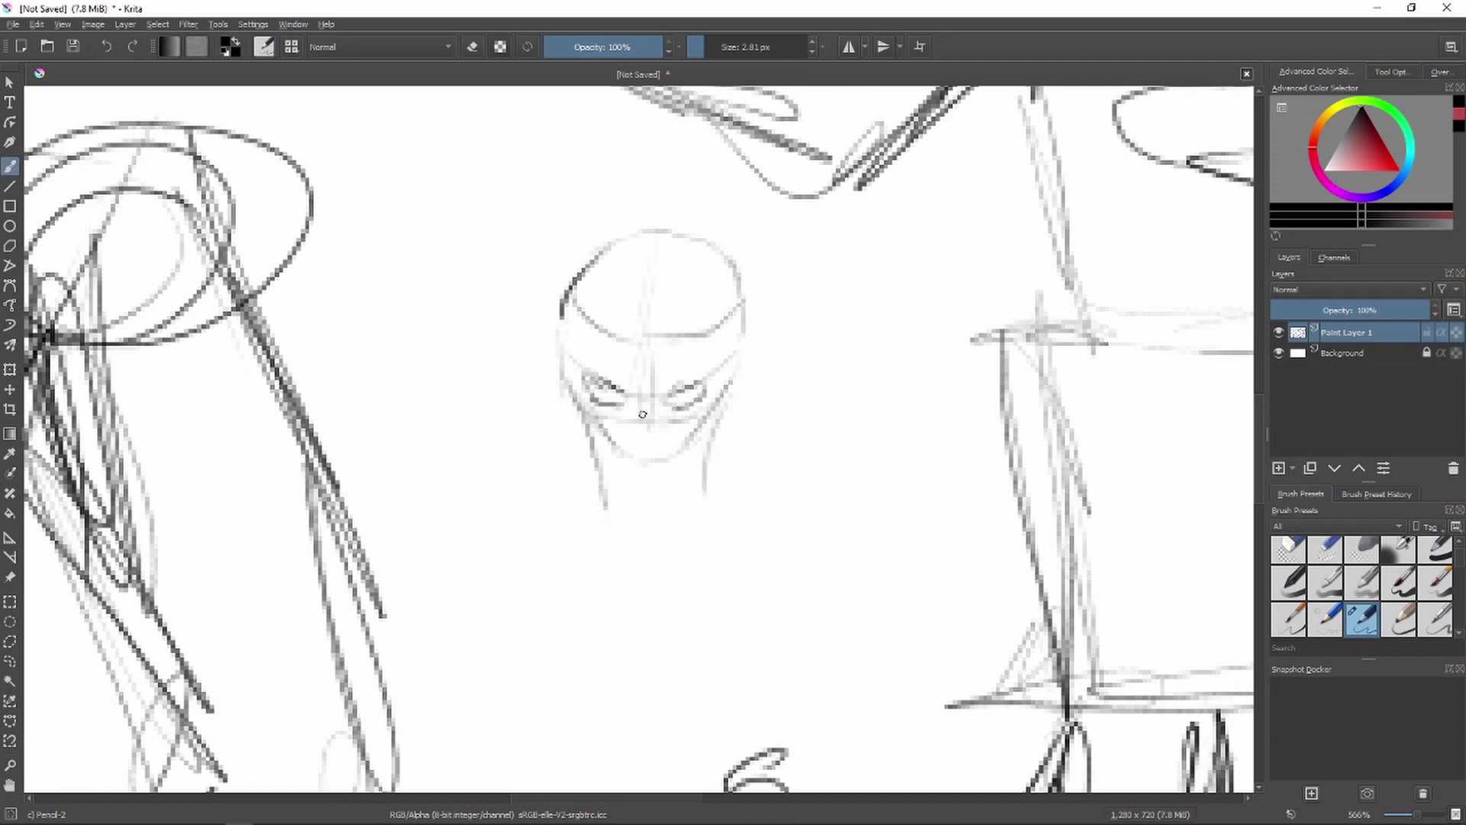
Draw the small head's dark hair contour with spiky crown strands, the start of a fringe and long side strands.
{"action": "left_click_drag", "start_coordinate": [646, 351], "coordinate": [624, 330]}
{"action": "left_click_drag", "start_coordinate": [557, 382], "coordinate": [603, 245]}
{"action": "mouse_move", "coordinate": [565, 298]}
{"action": "left_mouse_down"}
{"action": "mouse_move", "coordinate": [752, 305]}
{"action": "mouse_move", "coordinate": [763, 344]}
{"action": "left_mouse_up"}
{"action": "mouse_move", "coordinate": [603, 248]}
{"action": "left_mouse_down"}
{"action": "mouse_move", "coordinate": [546, 317]}
{"action": "mouse_move", "coordinate": [679, 218]}
{"action": "left_mouse_up"}
{"action": "left_click_drag", "start_coordinate": [653, 229], "coordinate": [732, 257]}
{"action": "left_click_drag", "start_coordinate": [759, 334], "coordinate": [735, 468]}
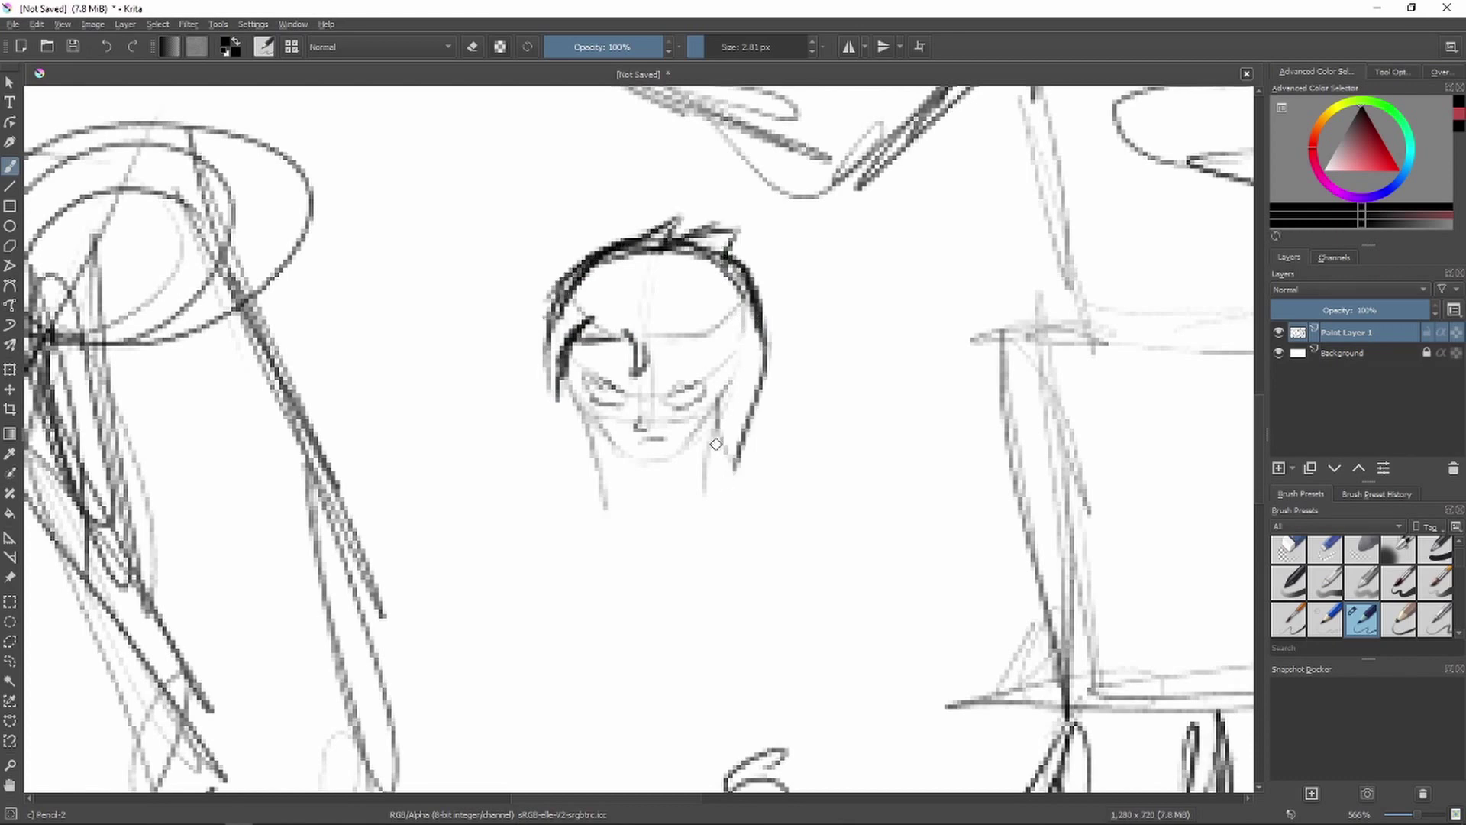
Finish the jagged fringe and darken the small head's jaw, eyes, nose and mouth.
{"action": "left_click_drag", "start_coordinate": [700, 330], "coordinate": [633, 338]}
{"action": "left_click_drag", "start_coordinate": [594, 465], "coordinate": [587, 527]}
{"action": "mouse_move", "coordinate": [578, 523]}
{"action": "left_mouse_down"}
{"action": "mouse_move", "coordinate": [532, 371]}
{"action": "mouse_move", "coordinate": [549, 308]}
{"action": "left_mouse_up"}
{"action": "mouse_move", "coordinate": [713, 461]}
{"action": "left_mouse_down"}
{"action": "mouse_move", "coordinate": [769, 502]}
{"action": "mouse_move", "coordinate": [754, 345]}
{"action": "left_mouse_up"}
{"action": "mouse_move", "coordinate": [684, 407]}
{"action": "left_mouse_down"}
{"action": "mouse_move", "coordinate": [706, 382]}
{"action": "mouse_move", "coordinate": [639, 427]}
{"action": "left_mouse_up"}
{"action": "left_click_drag", "start_coordinate": [633, 439], "coordinate": [672, 437]}
Thicken the long pointed hair locks on the viewer's left of the small face.
{"action": "mouse_move", "coordinate": [568, 348]}
{"action": "left_mouse_down"}
{"action": "mouse_move", "coordinate": [628, 454]}
{"action": "mouse_move", "coordinate": [721, 409]}
{"action": "mouse_move", "coordinate": [613, 334]}
{"action": "mouse_move", "coordinate": [556, 386]}
{"action": "left_mouse_up"}
{"action": "left_click_drag", "start_coordinate": [564, 321], "coordinate": [534, 492]}
{"action": "left_click_drag", "start_coordinate": [561, 424], "coordinate": [594, 526]}
{"action": "left_click_drag", "start_coordinate": [584, 412], "coordinate": [604, 529]}
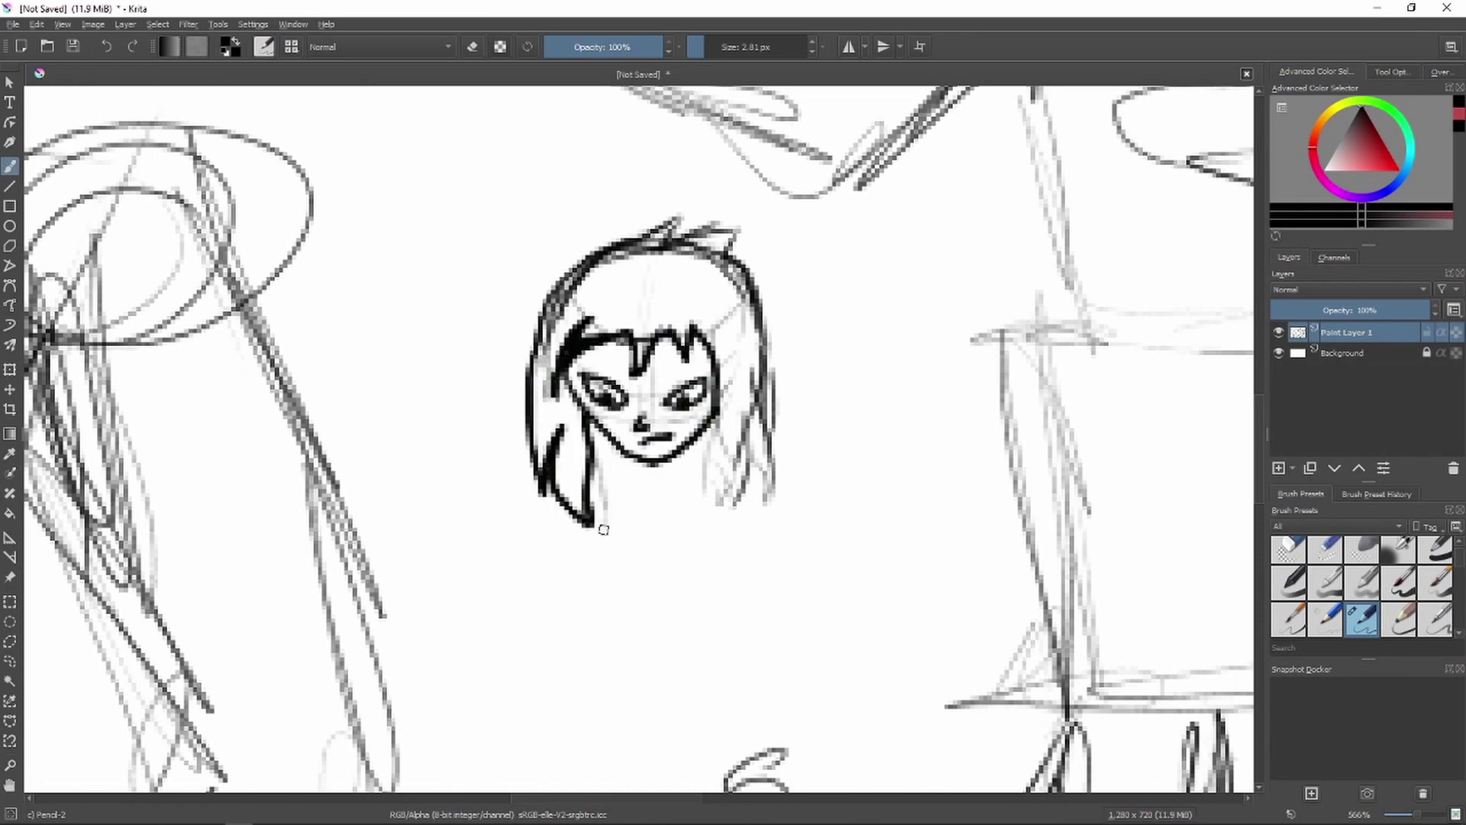
Outline the small head's neck and neckline, and darken the hair locks on the opposite side of the face.
{"action": "left_click_drag", "start_coordinate": [602, 450], "coordinate": [607, 480]}
{"action": "left_click_drag", "start_coordinate": [710, 421], "coordinate": [702, 467]}
{"action": "mouse_move", "coordinate": [607, 479]}
{"action": "left_mouse_down"}
{"action": "mouse_move", "coordinate": [703, 467]}
{"action": "mouse_move", "coordinate": [718, 520]}
{"action": "left_mouse_up"}
{"action": "left_click_drag", "start_coordinate": [718, 519], "coordinate": [773, 374]}
Darken the small head's crown outline and add curved hair strands above the fringe.
{"action": "left_click_drag", "start_coordinate": [770, 378], "coordinate": [727, 252]}
{"action": "left_click_drag", "start_coordinate": [612, 303], "coordinate": [721, 272]}
{"action": "left_click_drag", "start_coordinate": [714, 304], "coordinate": [683, 326]}
{"action": "left_click_drag", "start_coordinate": [671, 303], "coordinate": [646, 336]}
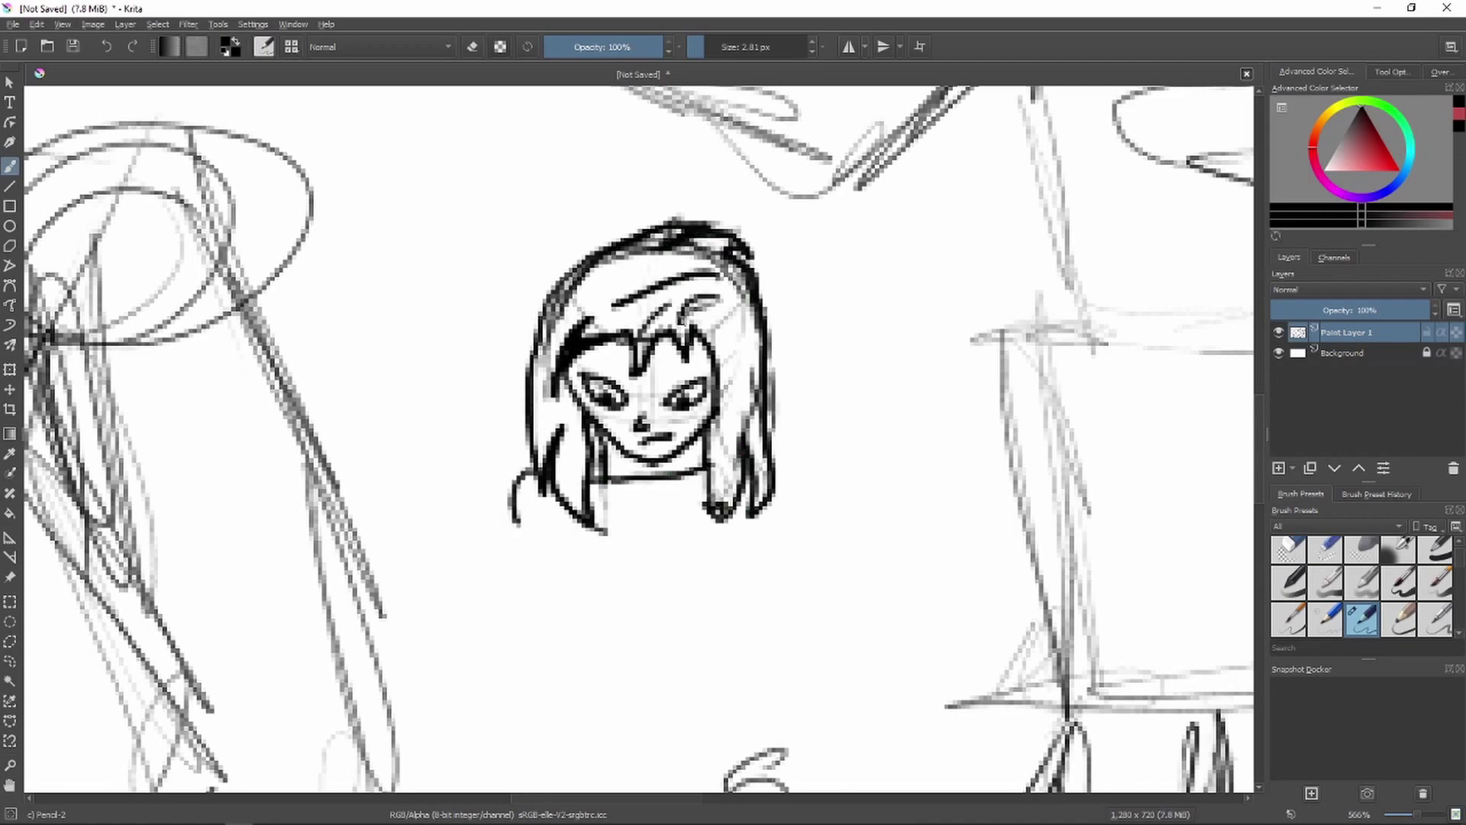
Draw curved shoulder and chest lines beneath the long-haired head.
{"action": "left_click_drag", "start_coordinate": [773, 447], "coordinate": [695, 649]}
{"action": "left_click_drag", "start_coordinate": [511, 506], "coordinate": [575, 629]}
{"action": "left_click_drag", "start_coordinate": [584, 542], "coordinate": [614, 587]}
{"action": "left_click_drag", "start_coordinate": [748, 524], "coordinate": [669, 591]}
{"action": "scroll", "coordinate": [870, 383], "scroll_direction": "down", "scroll_amount": 5}
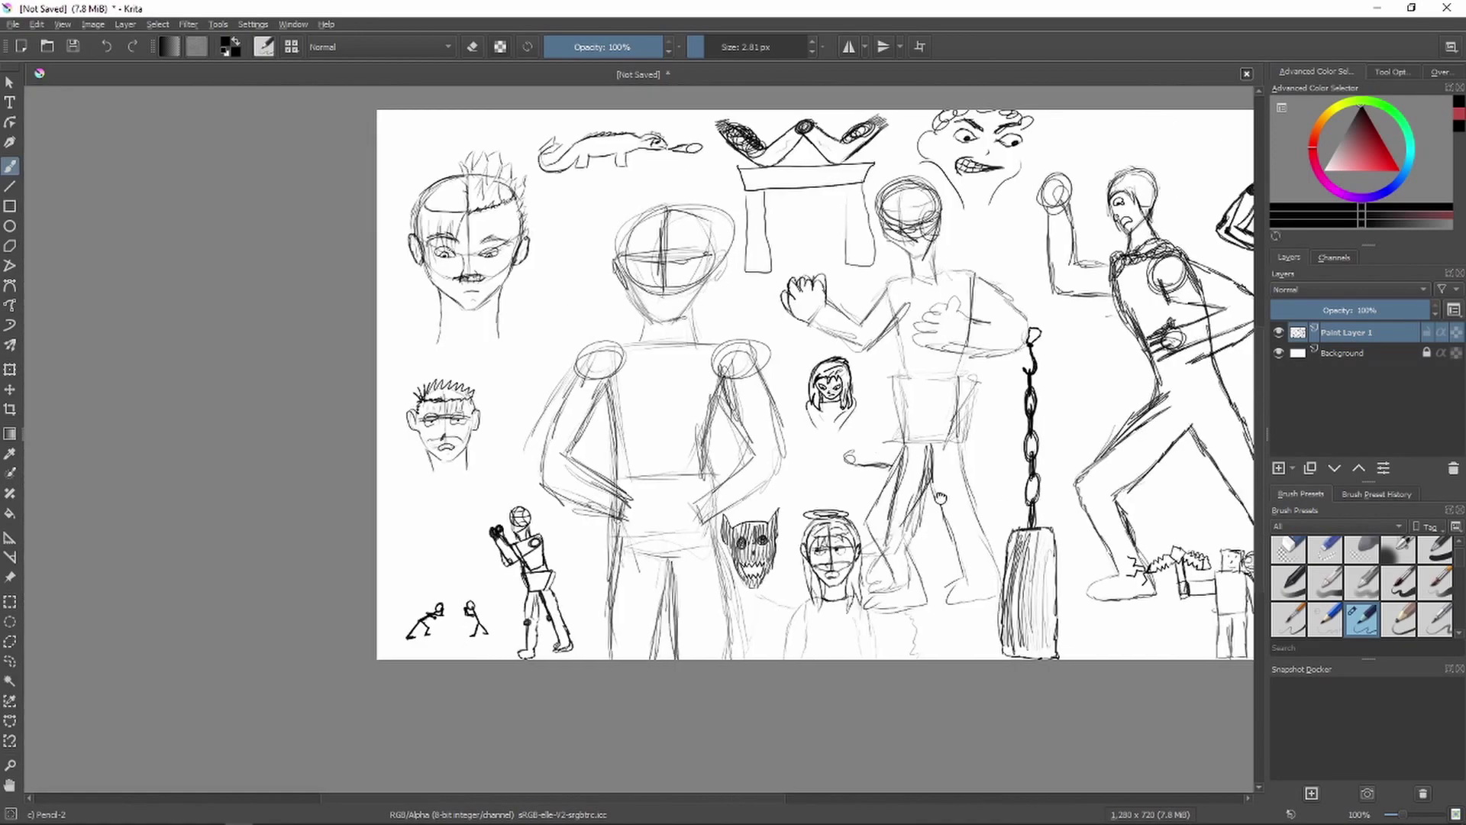
{"action": "left_click_drag", "start_coordinate": [869, 383], "coordinate": [510, 329]}
{"action": "scroll", "coordinate": [470, 298], "scroll_direction": "up", "scroll_amount": 3}
{"action": "scroll", "coordinate": [653, 374], "scroll_direction": "down", "scroll_amount": 4}
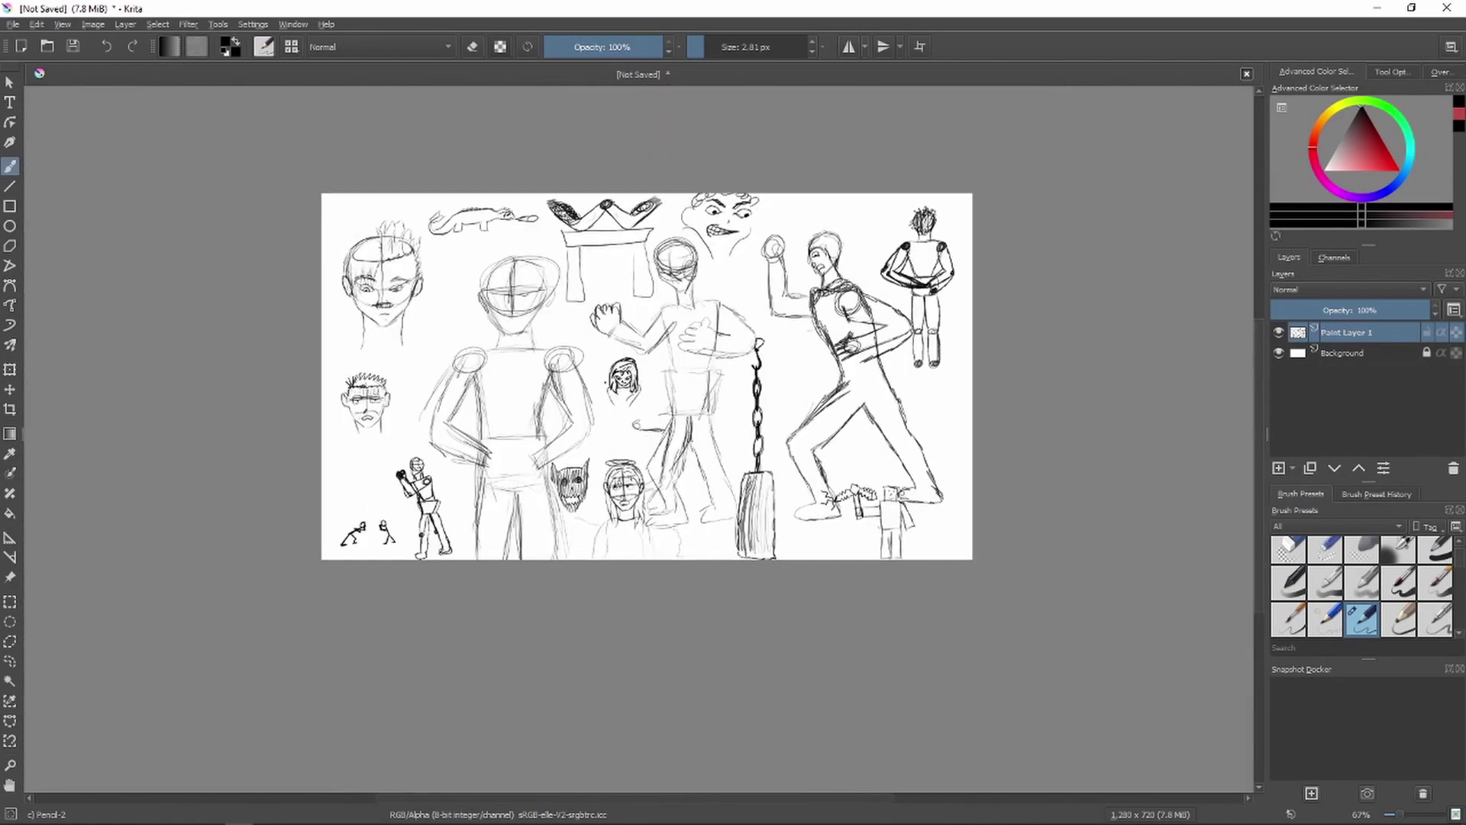
{"action": "scroll", "coordinate": [710, 376], "scroll_direction": "up", "scroll_amount": 6}
{"action": "left_click_drag", "start_coordinate": [749, 325], "coordinate": [739, 475]}
{"action": "mouse_move", "coordinate": [737, 351]}
{"action": "left_mouse_down"}
{"action": "mouse_move", "coordinate": [687, 434]}
{"action": "mouse_move", "coordinate": [905, 473]}
{"action": "left_mouse_up"}
{"action": "left_click", "coordinate": [106, 52]}
{"action": "left_click", "coordinate": [106, 52]}
{"action": "left_click", "coordinate": [106, 52]}
Draw a wide pointed grin divided into two rows of teeth between the hanging chain and the third large figure.
{"action": "mouse_move", "coordinate": [716, 324]}
{"action": "left_mouse_down"}
{"action": "mouse_move", "coordinate": [696, 443]}
{"action": "mouse_move", "coordinate": [1008, 398]}
{"action": "mouse_move", "coordinate": [709, 314]}
{"action": "left_mouse_up"}
{"action": "left_click_drag", "start_coordinate": [752, 347], "coordinate": [750, 482]}
{"action": "left_click_drag", "start_coordinate": [664, 392], "coordinate": [1061, 447]}
{"action": "scroll", "coordinate": [729, 337], "scroll_direction": "down", "scroll_amount": 6}
{"action": "scroll", "coordinate": [760, 317], "scroll_direction": "up", "scroll_amount": 7}
Add two slanted oval eyes with narrow pupils above the pointed grin.
{"action": "mouse_move", "coordinate": [605, 308]}
{"action": "left_mouse_down"}
{"action": "mouse_move", "coordinate": [481, 325]}
{"action": "mouse_move", "coordinate": [605, 308]}
{"action": "left_mouse_up"}
{"action": "left_click_drag", "start_coordinate": [951, 359], "coordinate": [935, 428]}
{"action": "left_click_drag", "start_coordinate": [811, 436], "coordinate": [901, 389]}
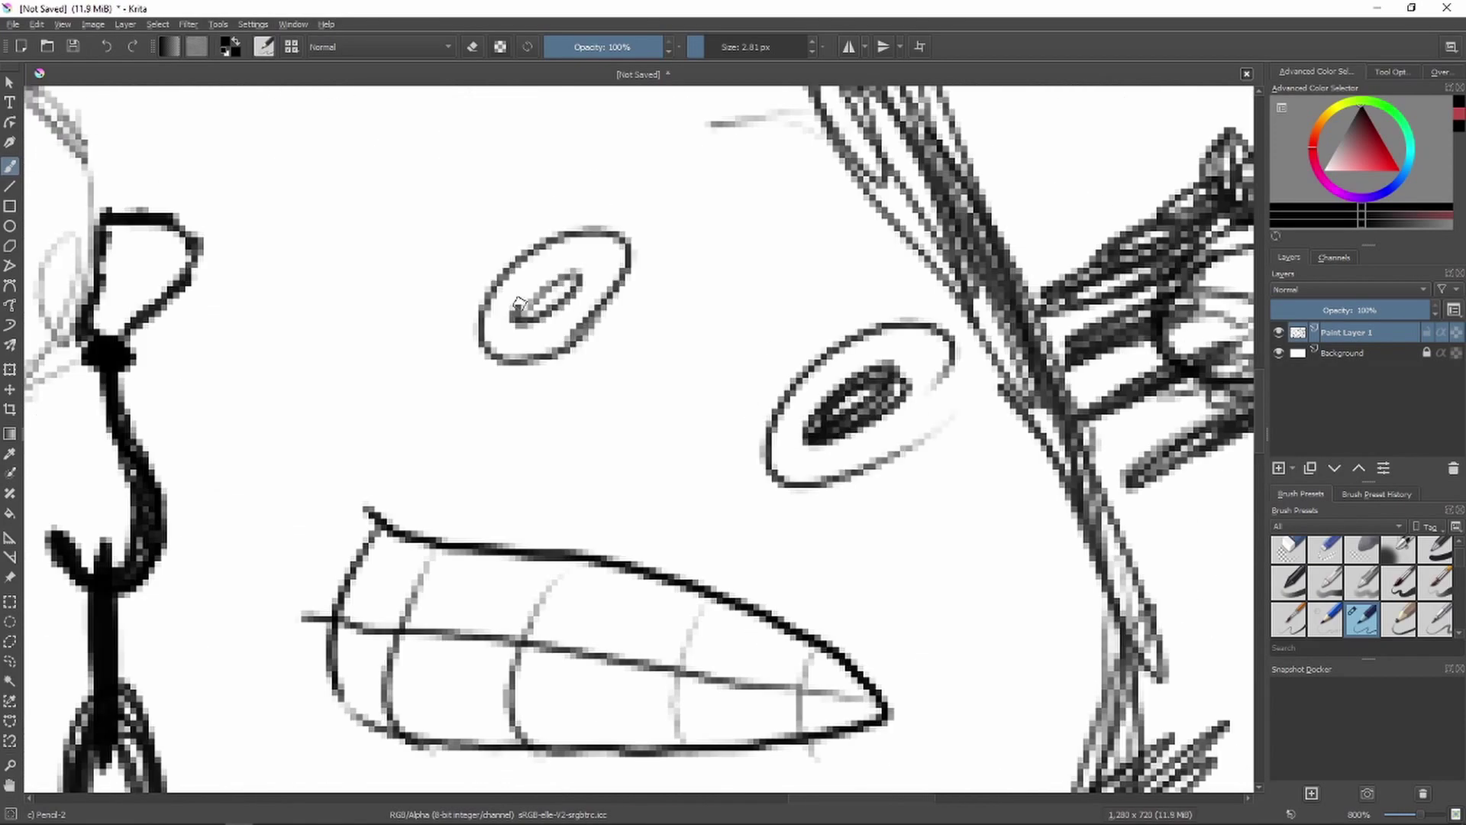
{"action": "left_click_drag", "start_coordinate": [552, 494], "coordinate": [678, 420]}
{"action": "scroll", "coordinate": [792, 395], "scroll_direction": "down", "scroll_amount": 7}
{"action": "scroll", "coordinate": [797, 359], "scroll_direction": "up", "scroll_amount": 8}
{"action": "scroll", "coordinate": [708, 452], "scroll_direction": "down", "scroll_amount": 3}
{"action": "mouse_move", "coordinate": [592, 326]}
{"action": "left_mouse_down"}
{"action": "mouse_move", "coordinate": [563, 240]}
{"action": "mouse_move", "coordinate": [691, 317]}
{"action": "mouse_move", "coordinate": [580, 328]}
{"action": "left_mouse_up"}
{"action": "scroll", "coordinate": [645, 493], "scroll_direction": "down", "scroll_amount": 4}
Draw a skull-shaped head with two small eyes, a nose line and a mouth between the mustached head and first large figure.
{"action": "left_click_drag", "start_coordinate": [229, 260], "coordinate": [916, 126]}
{"action": "scroll", "coordinate": [917, 126], "scroll_direction": "up", "scroll_amount": 3}
{"action": "scroll", "coordinate": [842, 285], "scroll_direction": "up", "scroll_amount": 2}
{"action": "mouse_move", "coordinate": [707, 226]}
{"action": "left_mouse_down"}
{"action": "mouse_move", "coordinate": [583, 441]}
{"action": "mouse_move", "coordinate": [682, 235]}
{"action": "left_mouse_up"}
{"action": "left_click_drag", "start_coordinate": [620, 318], "coordinate": [625, 313]}
{"action": "left_click_drag", "start_coordinate": [704, 319], "coordinate": [674, 314]}
{"action": "left_click_drag", "start_coordinate": [577, 271], "coordinate": [669, 393]}
Draw the skull-headed figure's neck, V-shaped collar and narrow torso tapering to a point.
{"action": "left_click_drag", "start_coordinate": [713, 445], "coordinate": [723, 521]}
{"action": "mouse_move", "coordinate": [616, 449]}
{"action": "left_mouse_down"}
{"action": "mouse_move", "coordinate": [611, 512]}
{"action": "mouse_move", "coordinate": [572, 395]}
{"action": "mouse_move", "coordinate": [566, 766]}
{"action": "left_mouse_up"}
{"action": "left_click_drag", "start_coordinate": [592, 392], "coordinate": [512, 247]}
{"action": "scroll", "coordinate": [512, 247], "scroll_direction": "down", "scroll_amount": 2}
{"action": "mouse_move", "coordinate": [507, 536]}
{"action": "left_mouse_down"}
{"action": "mouse_move", "coordinate": [538, 266]}
{"action": "mouse_move", "coordinate": [523, 305]}
{"action": "left_mouse_up"}
{"action": "left_click_drag", "start_coordinate": [501, 246], "coordinate": [525, 311]}
Draw the skull-headed figure's two curved, bulging arms and a small round hand at the lower end.
{"action": "mouse_move", "coordinate": [571, 251]}
{"action": "left_mouse_down"}
{"action": "mouse_move", "coordinate": [580, 331]}
{"action": "mouse_move", "coordinate": [550, 470]}
{"action": "left_mouse_up"}
{"action": "left_click_drag", "start_coordinate": [569, 381], "coordinate": [535, 435]}
{"action": "left_click_drag", "start_coordinate": [450, 283], "coordinate": [424, 399]}
{"action": "left_click_drag", "start_coordinate": [469, 321], "coordinate": [463, 472]}
{"action": "left_click_drag", "start_coordinate": [464, 454], "coordinate": [496, 495]}
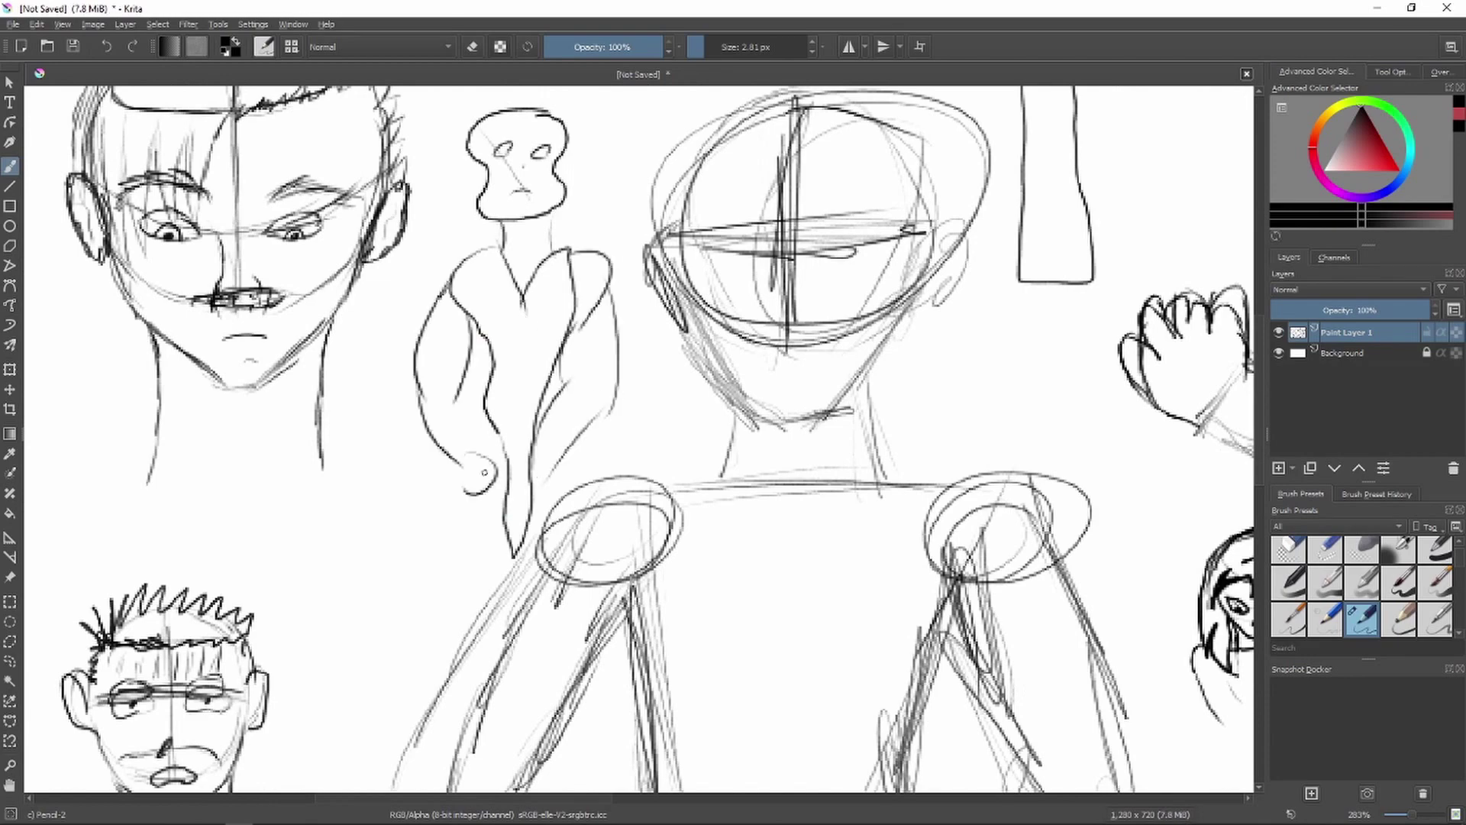
{"action": "left_click_drag", "start_coordinate": [456, 405], "coordinate": [486, 457]}
{"action": "scroll", "coordinate": [418, 416], "scroll_direction": "down", "scroll_amount": 2}
{"action": "left_click_drag", "start_coordinate": [608, 554], "coordinate": [598, 546]}
Letter "VS." between the two small fighting stick figures and add a top hat to the upright one.
{"action": "scroll", "coordinate": [599, 547], "scroll_direction": "down", "scroll_amount": 1}
{"action": "left_click_drag", "start_coordinate": [252, 670], "coordinate": [805, 487]}
{"action": "scroll", "coordinate": [806, 486], "scroll_direction": "up", "scroll_amount": 4}
{"action": "scroll", "coordinate": [805, 486], "scroll_direction": "up", "scroll_amount": 3}
{"action": "left_click_drag", "start_coordinate": [580, 446], "coordinate": [680, 428]}
{"action": "left_click_drag", "start_coordinate": [788, 449], "coordinate": [704, 535]}
{"action": "left_click", "coordinate": [828, 530]}
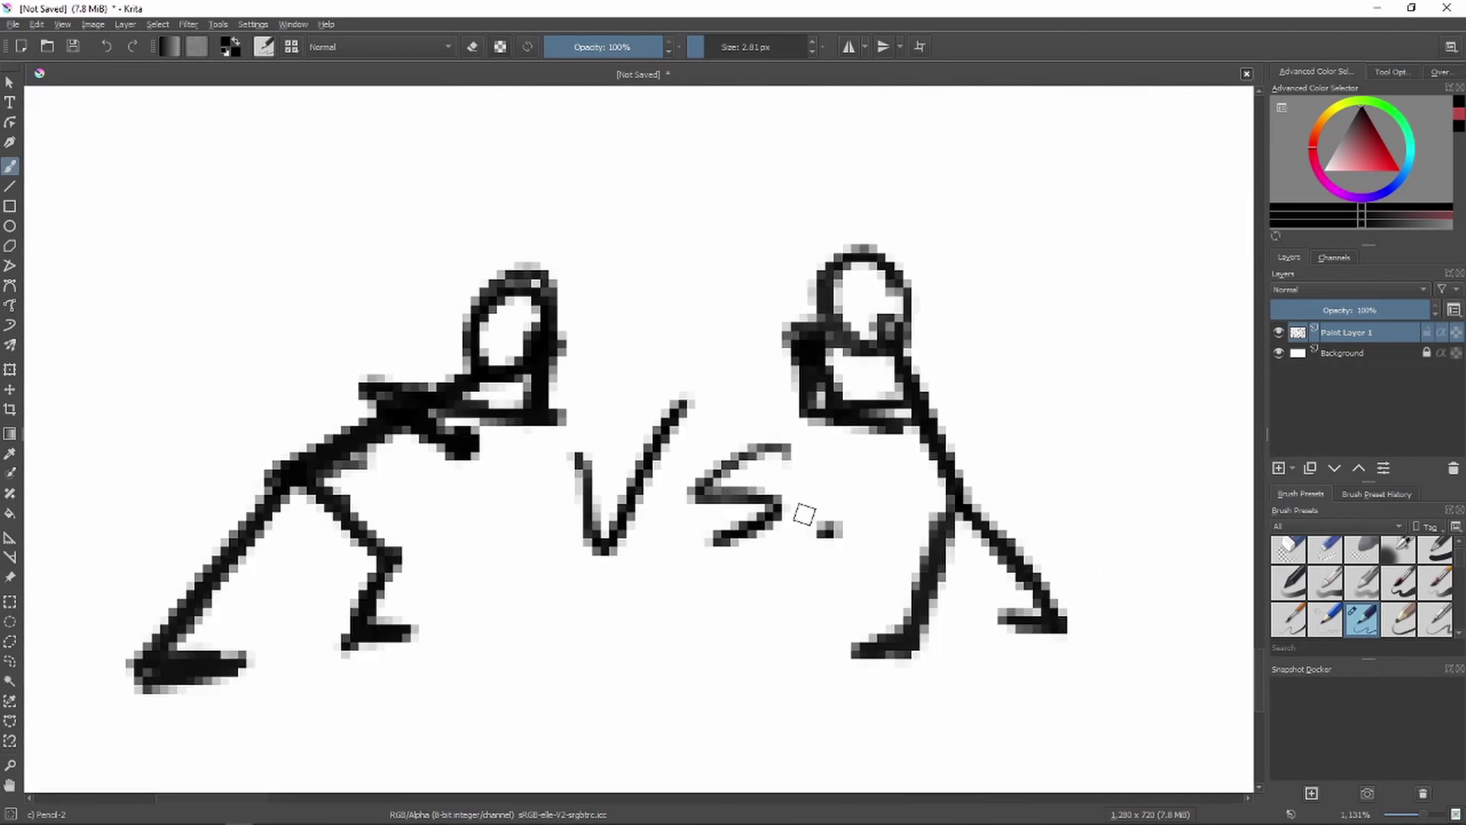
{"action": "scroll", "coordinate": [823, 429], "scroll_direction": "down", "scroll_amount": 2}
{"action": "mouse_move", "coordinate": [811, 360]}
{"action": "left_mouse_down"}
{"action": "mouse_move", "coordinate": [886, 342]}
{"action": "mouse_move", "coordinate": [864, 345]}
{"action": "left_mouse_up"}
Draw a rounded missile with a pointed nose above the stick figures and letter "NUKE" across its body.
{"action": "scroll", "coordinate": [684, 451], "scroll_direction": "down", "scroll_amount": 4}
{"action": "scroll", "coordinate": [753, 382], "scroll_direction": "up", "scroll_amount": 3}
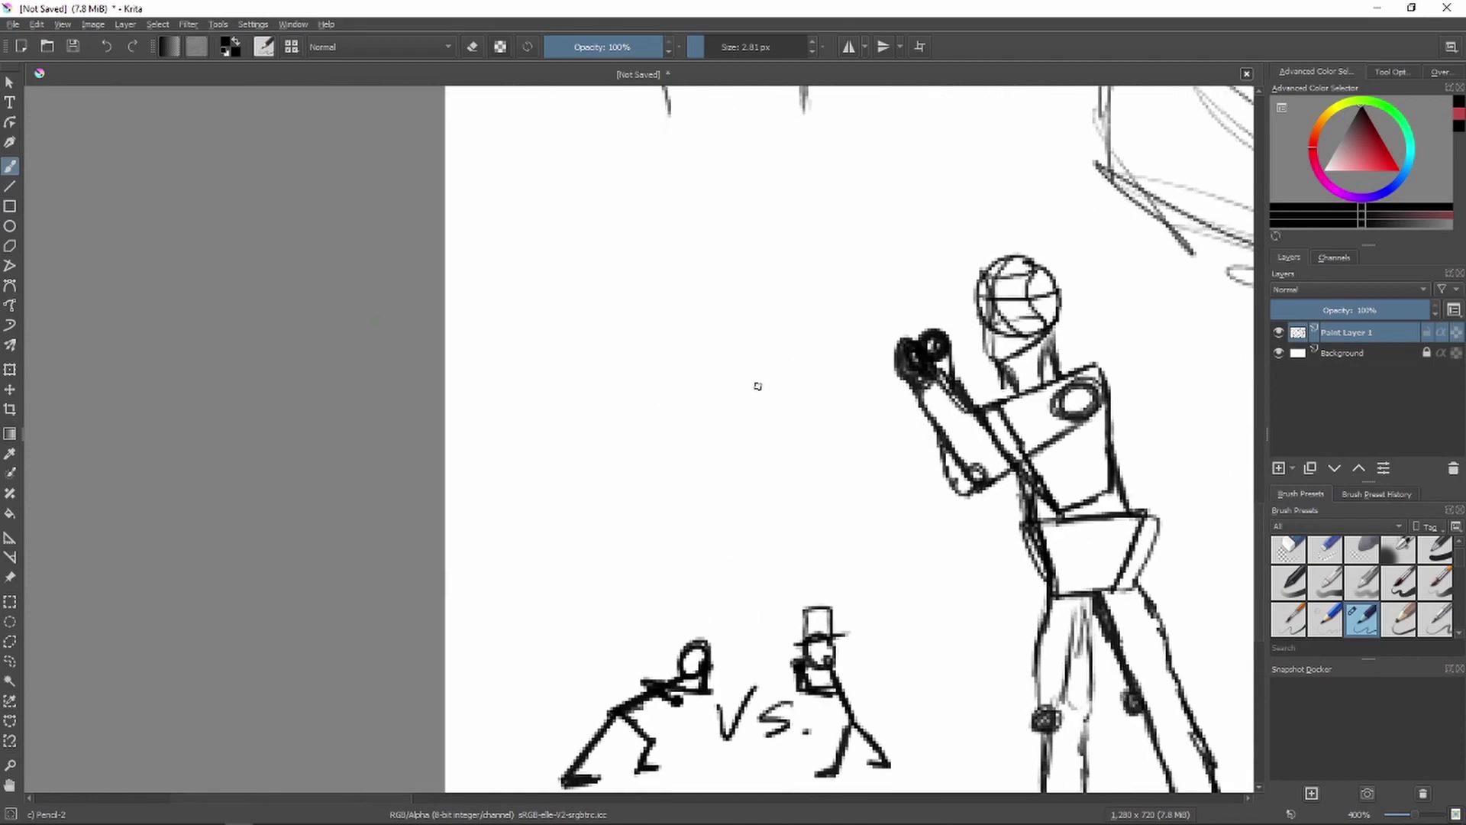
{"action": "left_click_drag", "start_coordinate": [712, 334], "coordinate": [706, 458]}
{"action": "left_click_drag", "start_coordinate": [710, 330], "coordinate": [447, 325]}
{"action": "left_click_drag", "start_coordinate": [706, 462], "coordinate": [446, 510]}
{"action": "left_click_drag", "start_coordinate": [481, 477], "coordinate": [550, 359]}
{"action": "left_click_drag", "start_coordinate": [550, 366], "coordinate": [652, 451]}
{"action": "left_click_drag", "start_coordinate": [662, 378], "coordinate": [649, 458]}
{"action": "left_click_drag", "start_coordinate": [662, 368], "coordinate": [696, 360]}
{"action": "left_click_drag", "start_coordinate": [655, 416], "coordinate": [687, 408]}
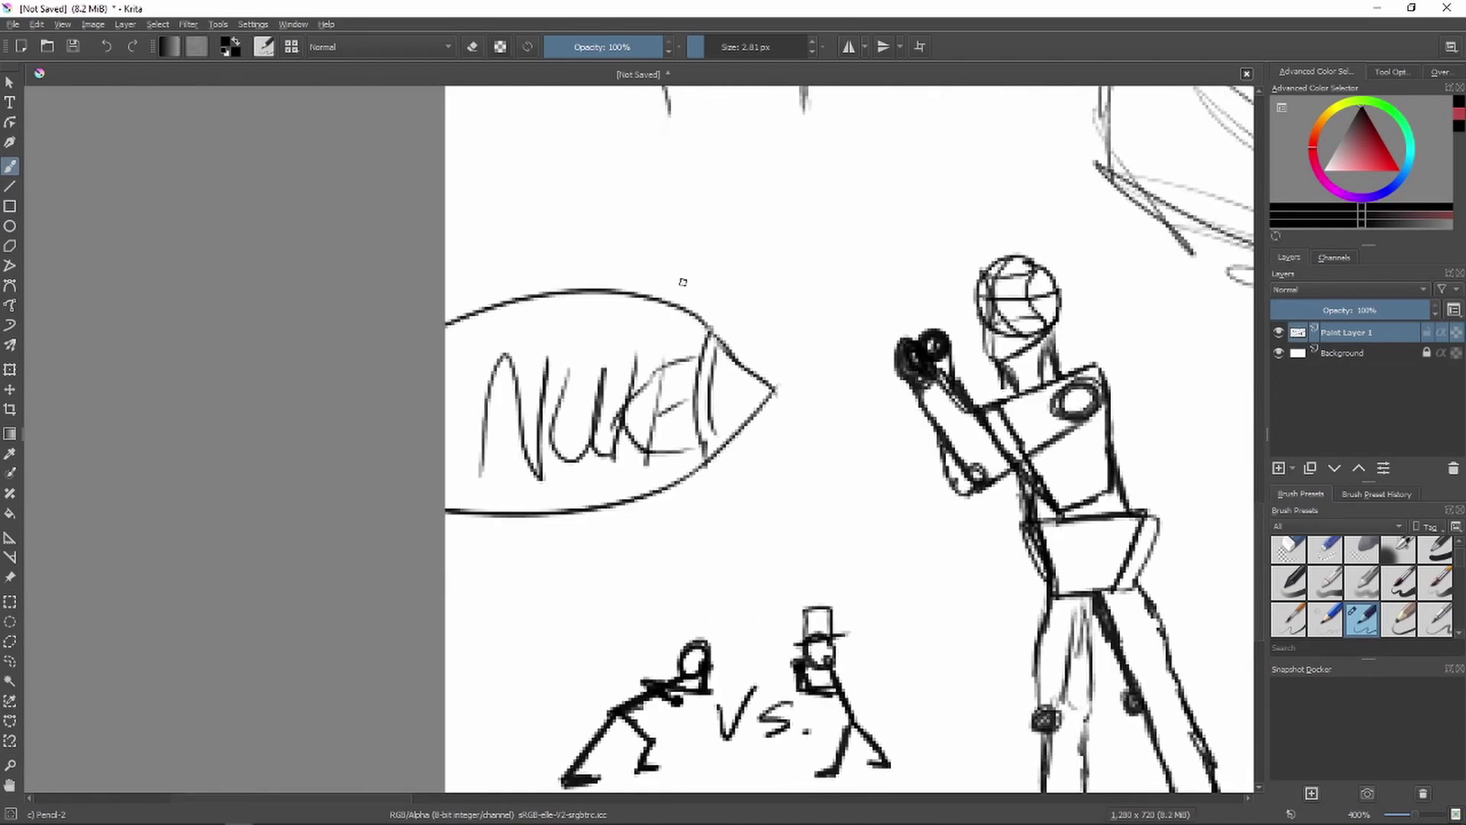
{"action": "scroll", "coordinate": [684, 282], "scroll_direction": "down", "scroll_amount": 2}
{"action": "left_click_drag", "start_coordinate": [975, 488], "coordinate": [327, 493]}
{"action": "mouse_move", "coordinate": [1145, 191]}
{"action": "left_mouse_down"}
{"action": "mouse_move", "coordinate": [534, 527]}
{"action": "mouse_move", "coordinate": [546, 514]}
{"action": "left_mouse_up"}
{"action": "scroll", "coordinate": [623, 487], "scroll_direction": "up", "scroll_amount": 3}
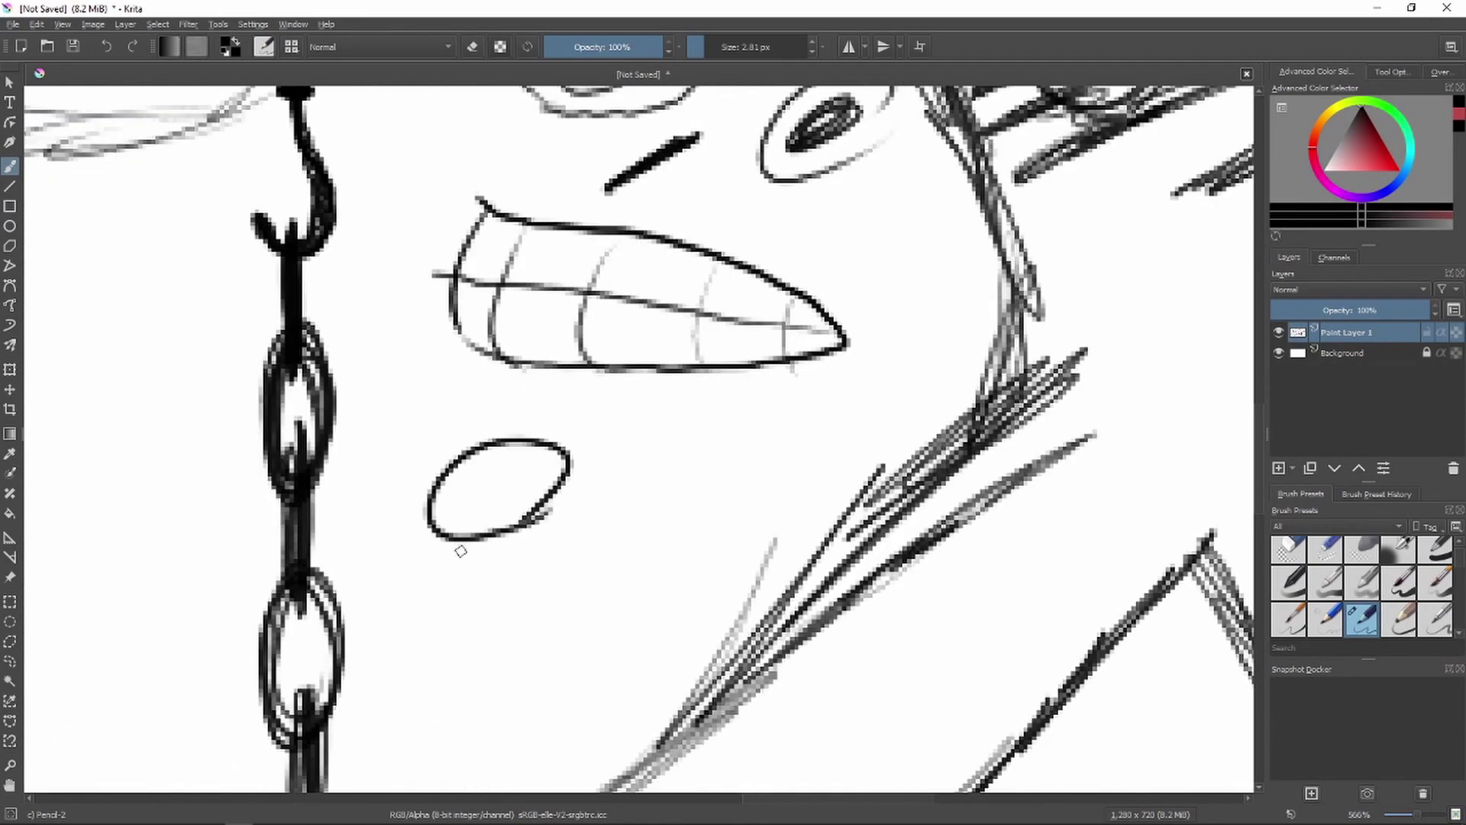
{"action": "left_click_drag", "start_coordinate": [434, 513], "coordinate": [402, 710]}
{"action": "left_click_drag", "start_coordinate": [581, 470], "coordinate": [496, 699]}
{"action": "left_click_drag", "start_coordinate": [409, 657], "coordinate": [475, 694]}
{"action": "key", "text": "ctrl+z"}
{"action": "key", "text": "ctrl+z"}
{"action": "key", "text": "ctrl+z"}
{"action": "key", "text": "ctrl+z"}
Draw a tall drink can with an oval lid, pull tab and rounded base below the pointed grin.
{"action": "scroll", "coordinate": [480, 726], "scroll_direction": "up", "scroll_amount": 1}
{"action": "mouse_move", "coordinate": [598, 294]}
{"action": "left_mouse_down"}
{"action": "mouse_move", "coordinate": [684, 375]}
{"action": "mouse_move", "coordinate": [523, 349]}
{"action": "mouse_move", "coordinate": [611, 368]}
{"action": "mouse_move", "coordinate": [610, 330]}
{"action": "left_mouse_up"}
{"action": "left_click_drag", "start_coordinate": [594, 353], "coordinate": [617, 353]}
{"action": "mouse_move", "coordinate": [505, 454]}
{"action": "left_mouse_down"}
{"action": "mouse_move", "coordinate": [520, 381]}
{"action": "mouse_move", "coordinate": [478, 748]}
{"action": "mouse_move", "coordinate": [625, 777]}
{"action": "left_mouse_up"}
{"action": "left_click_drag", "start_coordinate": [693, 385], "coordinate": [611, 781]}
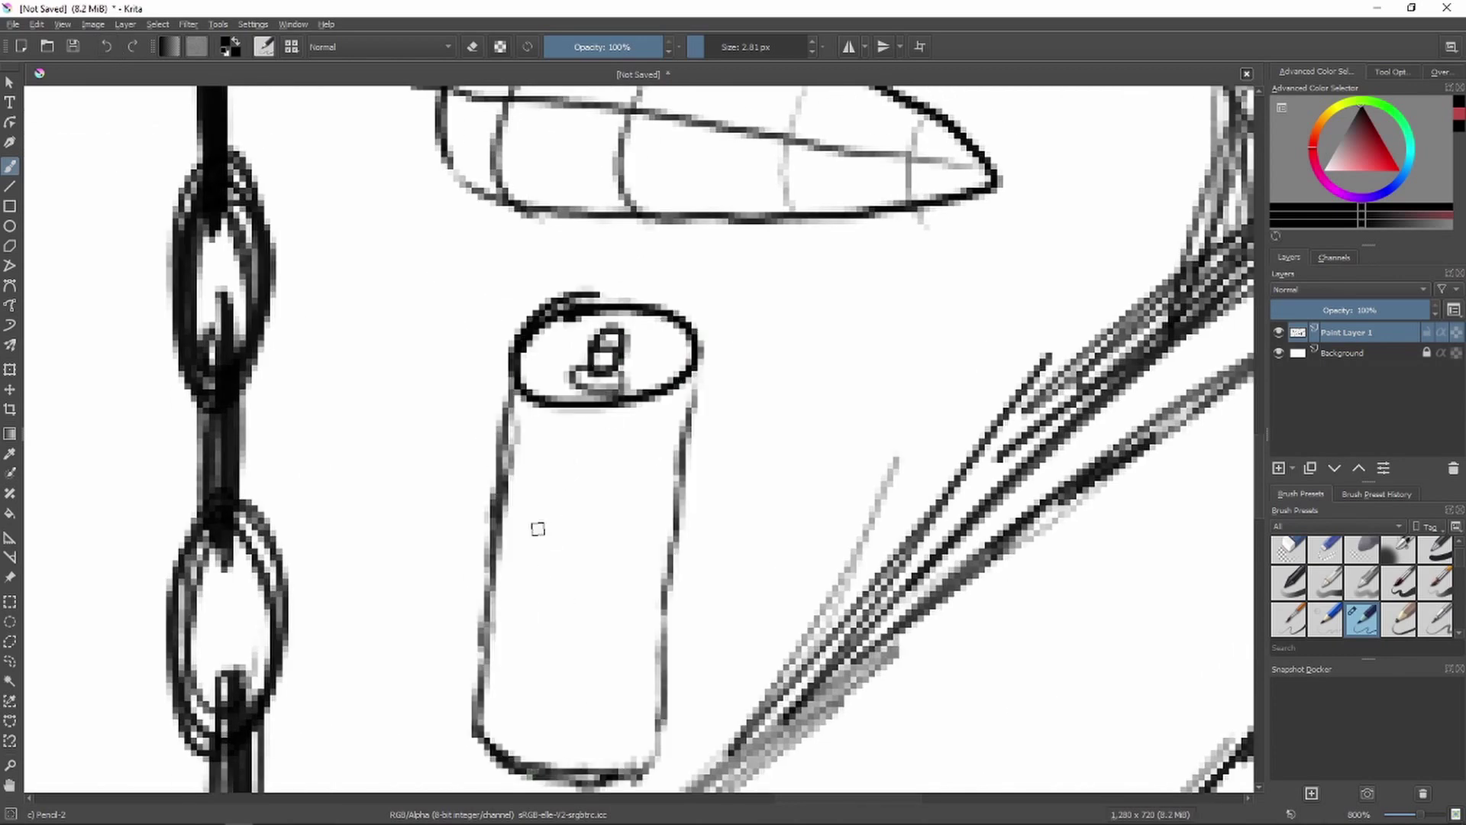
Decorate the can with two jagged label shapes and the lettering "Redbull" between them.
{"action": "left_click_drag", "start_coordinate": [523, 544], "coordinate": [629, 603]}
{"action": "key", "text": "ctrl+z"}
{"action": "mouse_move", "coordinate": [652, 463]}
{"action": "left_mouse_down"}
{"action": "mouse_move", "coordinate": [639, 533]}
{"action": "mouse_move", "coordinate": [612, 457]}
{"action": "mouse_move", "coordinate": [653, 465]}
{"action": "left_mouse_up"}
{"action": "mouse_move", "coordinate": [516, 663]}
{"action": "left_mouse_down"}
{"action": "mouse_move", "coordinate": [505, 719]}
{"action": "mouse_move", "coordinate": [507, 657]}
{"action": "left_mouse_up"}
{"action": "scroll", "coordinate": [653, 405], "scroll_direction": "down", "scroll_amount": 6}
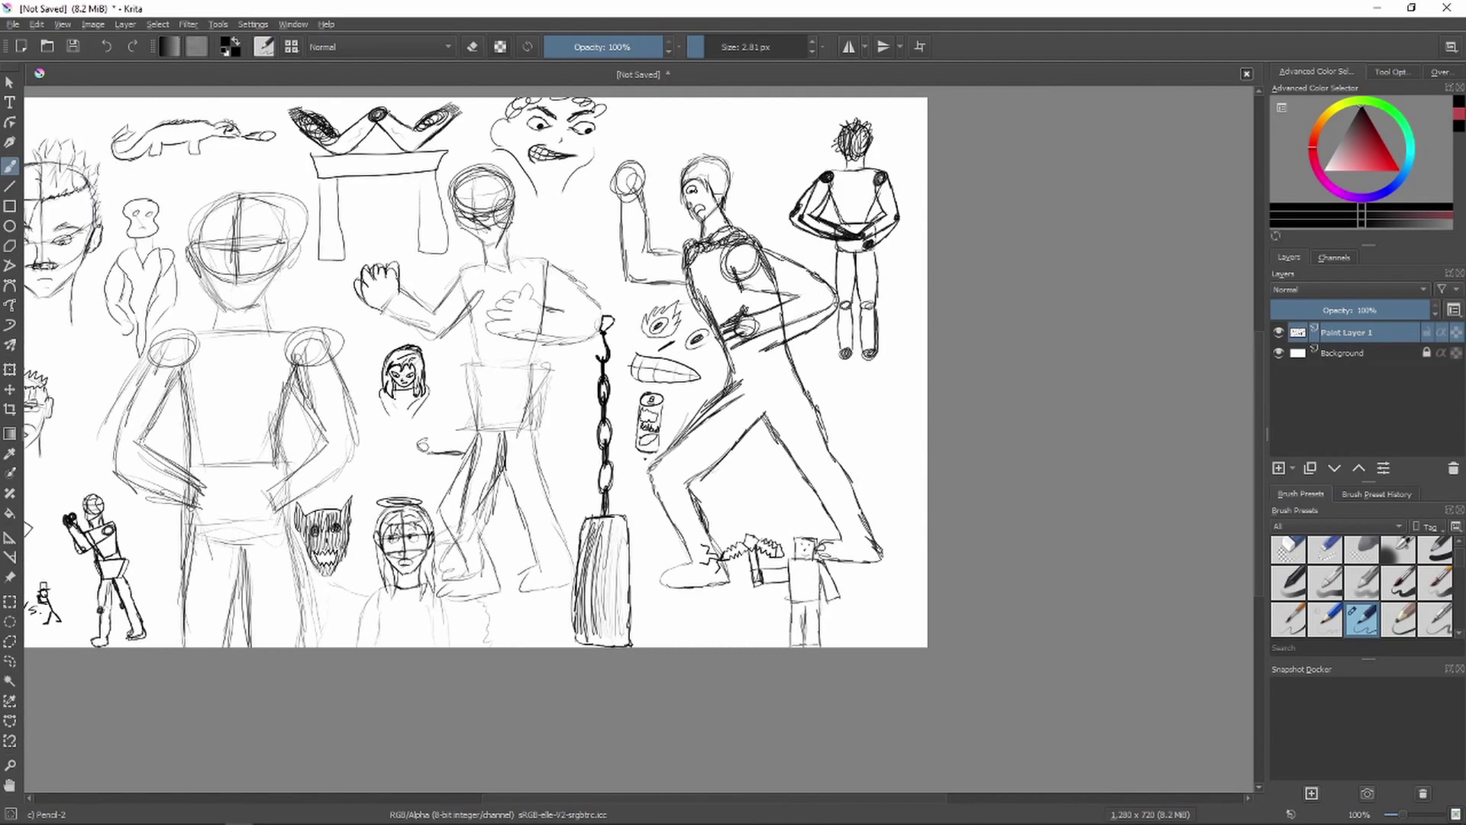
Give the second large figure's head bulging eyes, a nose, oval lips, hatched hair and a darker ear.
{"action": "scroll", "coordinate": [372, 194], "scroll_direction": "up", "scroll_amount": 3}
{"action": "scroll", "coordinate": [732, 238], "scroll_direction": "down", "scroll_amount": 3}
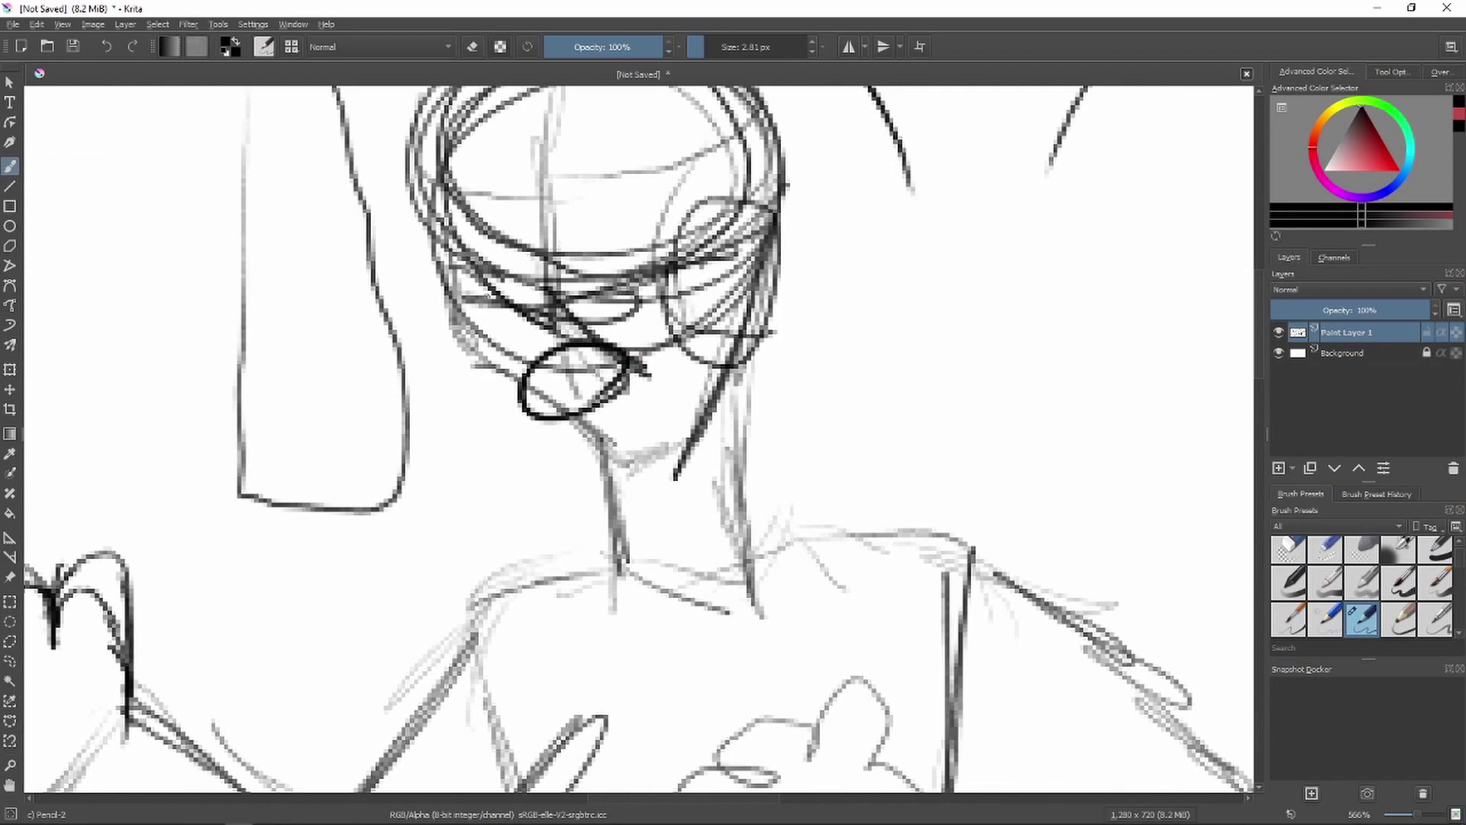
{"action": "left_click_drag", "start_coordinate": [516, 235], "coordinate": [506, 260]}
{"action": "scroll", "coordinate": [508, 356], "scroll_direction": "down", "scroll_amount": 2}
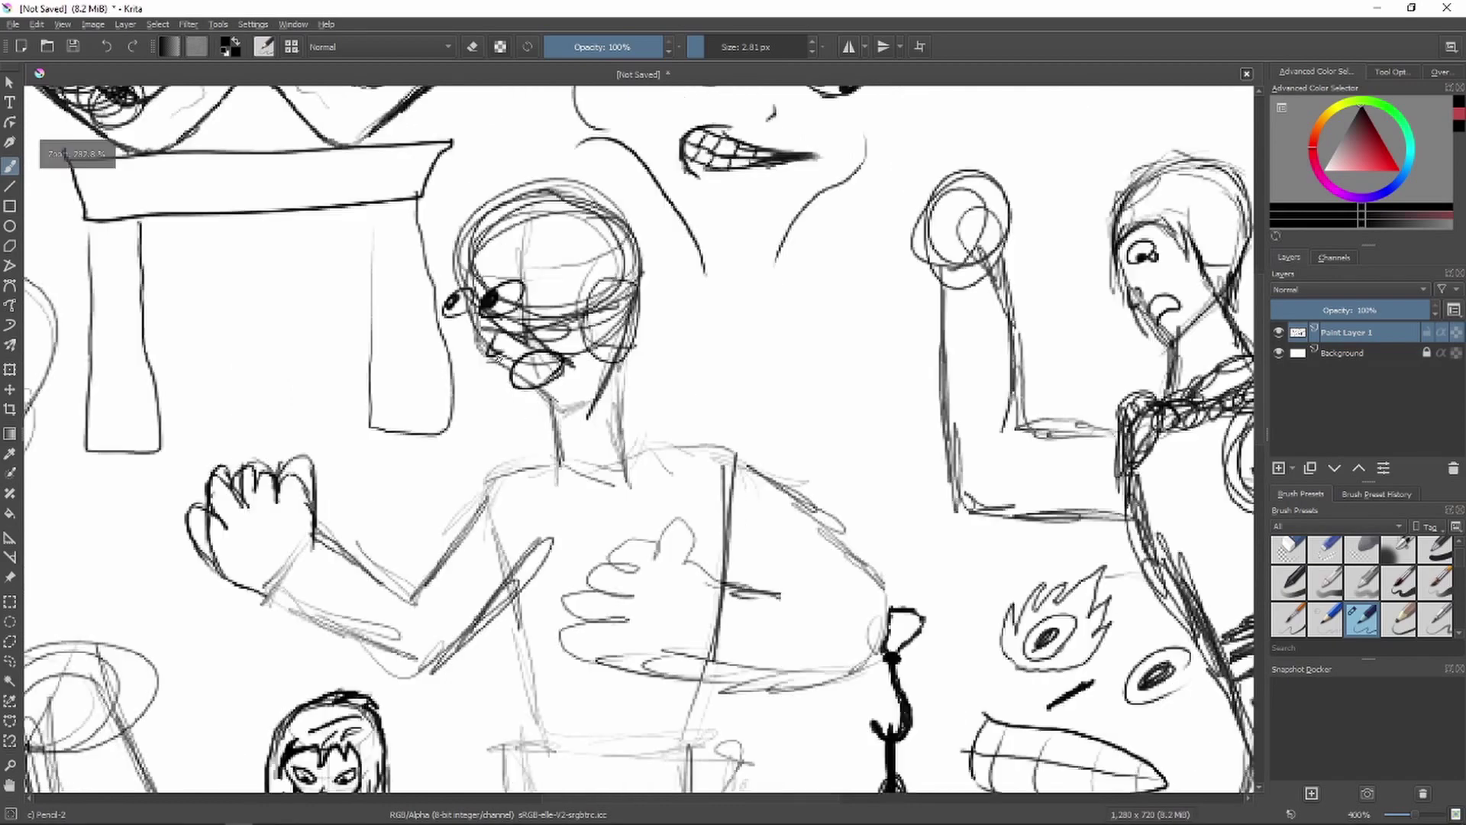
{"action": "left_click_drag", "start_coordinate": [507, 357], "coordinate": [498, 497]}
{"action": "left_click_drag", "start_coordinate": [463, 406], "coordinate": [616, 422]}
Draw a miniature table with two legs in the space between the large table's legs.
{"action": "left_click_drag", "start_coordinate": [494, 564], "coordinate": [1068, 581]}
{"action": "scroll", "coordinate": [840, 546], "scroll_direction": "up", "scroll_amount": 4}
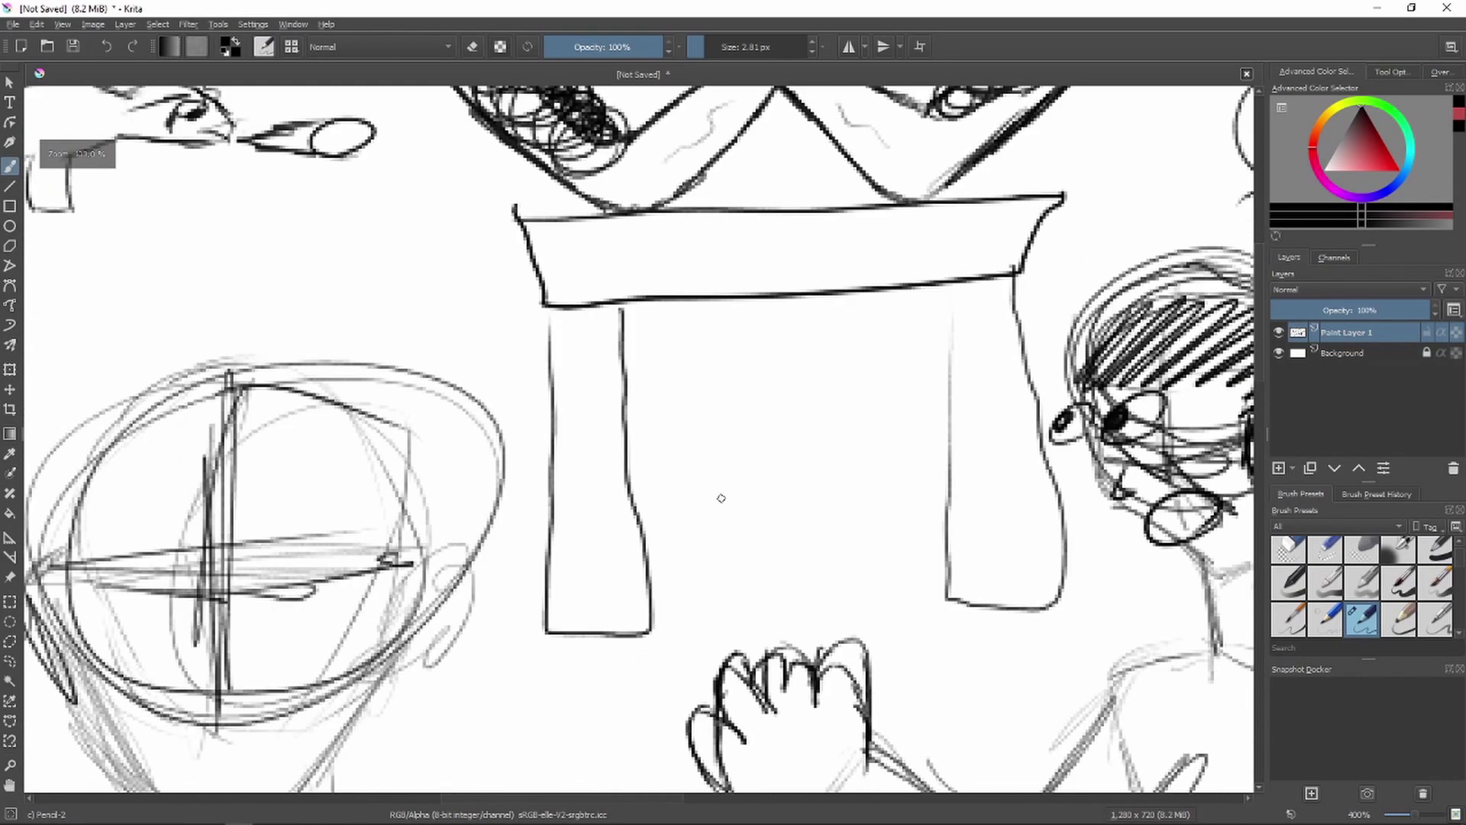
{"action": "mouse_move", "coordinate": [510, 394]}
{"action": "left_mouse_down"}
{"action": "mouse_move", "coordinate": [497, 419]}
{"action": "mouse_move", "coordinate": [752, 380]}
{"action": "left_mouse_up"}
{"action": "mouse_move", "coordinate": [500, 436]}
{"action": "left_mouse_down"}
{"action": "mouse_move", "coordinate": [497, 582]}
{"action": "mouse_move", "coordinate": [570, 449]}
{"action": "left_mouse_up"}
{"action": "mouse_move", "coordinate": [818, 450]}
{"action": "left_mouse_down"}
{"action": "mouse_move", "coordinate": [818, 698]}
{"action": "mouse_move", "coordinate": [901, 428]}
{"action": "mouse_move", "coordinate": [797, 584]}
{"action": "mouse_move", "coordinate": [811, 450]}
{"action": "left_mouse_up"}
{"action": "left_click", "coordinate": [100, 51]}
Draw two raised bent arms with rounded fists and a solid black head above the miniature table.
{"action": "left_click_drag", "start_coordinate": [455, 159], "coordinate": [454, 221]}
{"action": "mouse_move", "coordinate": [930, 237]}
{"action": "left_mouse_down"}
{"action": "mouse_move", "coordinate": [896, 151]}
{"action": "mouse_move", "coordinate": [928, 235]}
{"action": "left_mouse_up"}
{"action": "left_click_drag", "start_coordinate": [458, 146], "coordinate": [580, 378]}
{"action": "mouse_move", "coordinate": [569, 172]}
{"action": "left_mouse_down"}
{"action": "mouse_move", "coordinate": [626, 302]}
{"action": "mouse_move", "coordinate": [629, 366]}
{"action": "mouse_move", "coordinate": [637, 283]}
{"action": "mouse_move", "coordinate": [682, 233]}
{"action": "mouse_move", "coordinate": [710, 236]}
{"action": "mouse_move", "coordinate": [785, 193]}
{"action": "mouse_move", "coordinate": [791, 288]}
{"action": "mouse_move", "coordinate": [773, 375]}
{"action": "mouse_move", "coordinate": [693, 281]}
{"action": "mouse_move", "coordinate": [716, 214]}
{"action": "left_mouse_up"}
{"action": "left_click", "coordinate": [630, 367]}
Add short detail lines inside both arms of the miniature figure.
{"action": "scroll", "coordinate": [802, 273], "scroll_direction": "down", "scroll_amount": 4}
{"action": "scroll", "coordinate": [792, 271], "scroll_direction": "up", "scroll_amount": 7}
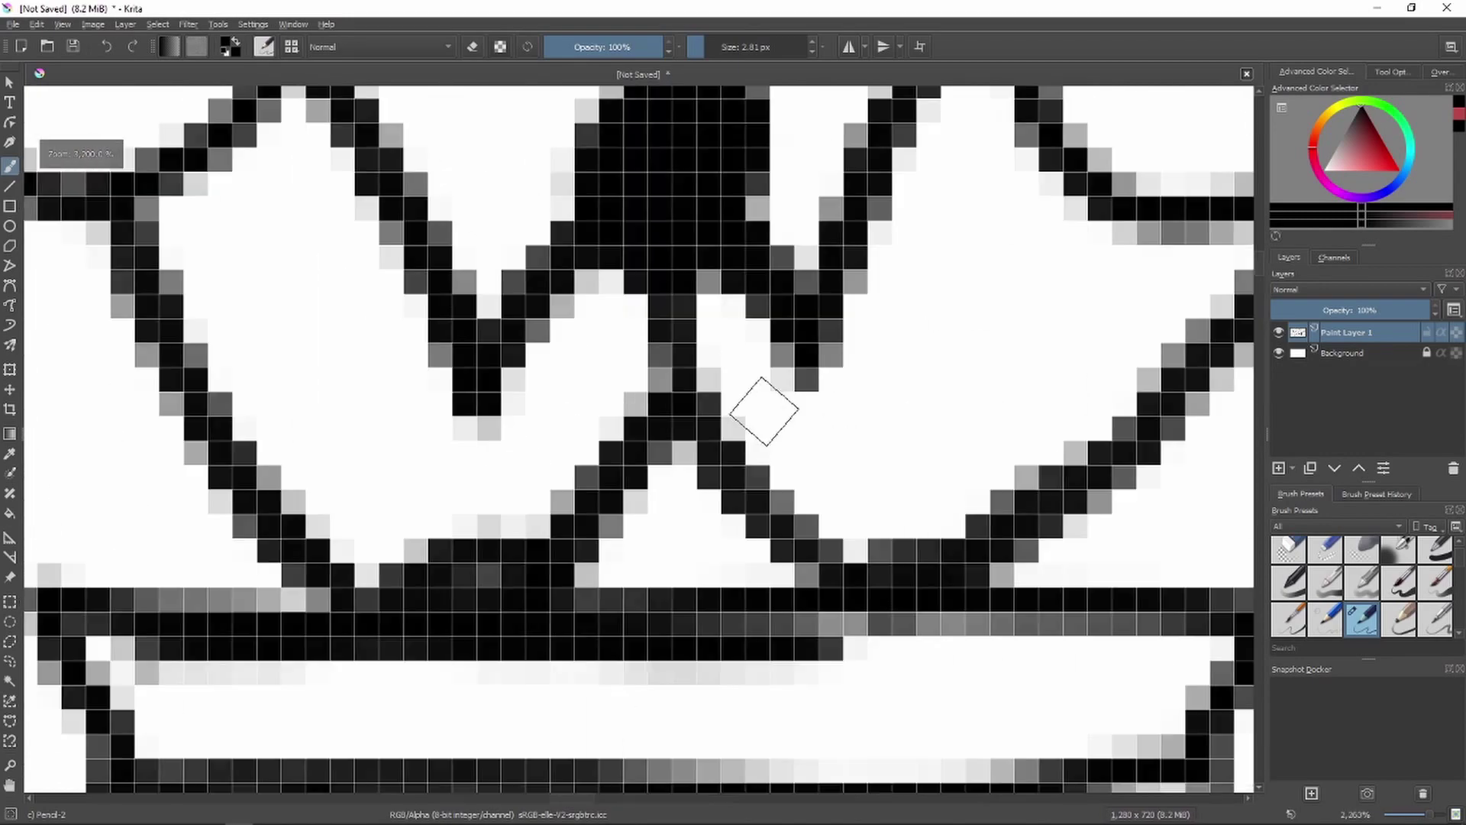
{"action": "left_click_drag", "start_coordinate": [955, 183], "coordinate": [903, 330]}
{"action": "left_click_drag", "start_coordinate": [929, 380], "coordinate": [1002, 212]}
{"action": "left_click_drag", "start_coordinate": [422, 428], "coordinate": [248, 449]}
{"action": "left_click_drag", "start_coordinate": [388, 348], "coordinate": [248, 401]}
Draw a wavy flame-like outline around the small standing figure with its arms behind its back.
{"action": "scroll", "coordinate": [792, 265], "scroll_direction": "down", "scroll_amount": 7}
{"action": "scroll", "coordinate": [853, 269], "scroll_direction": "down", "scroll_amount": 4}
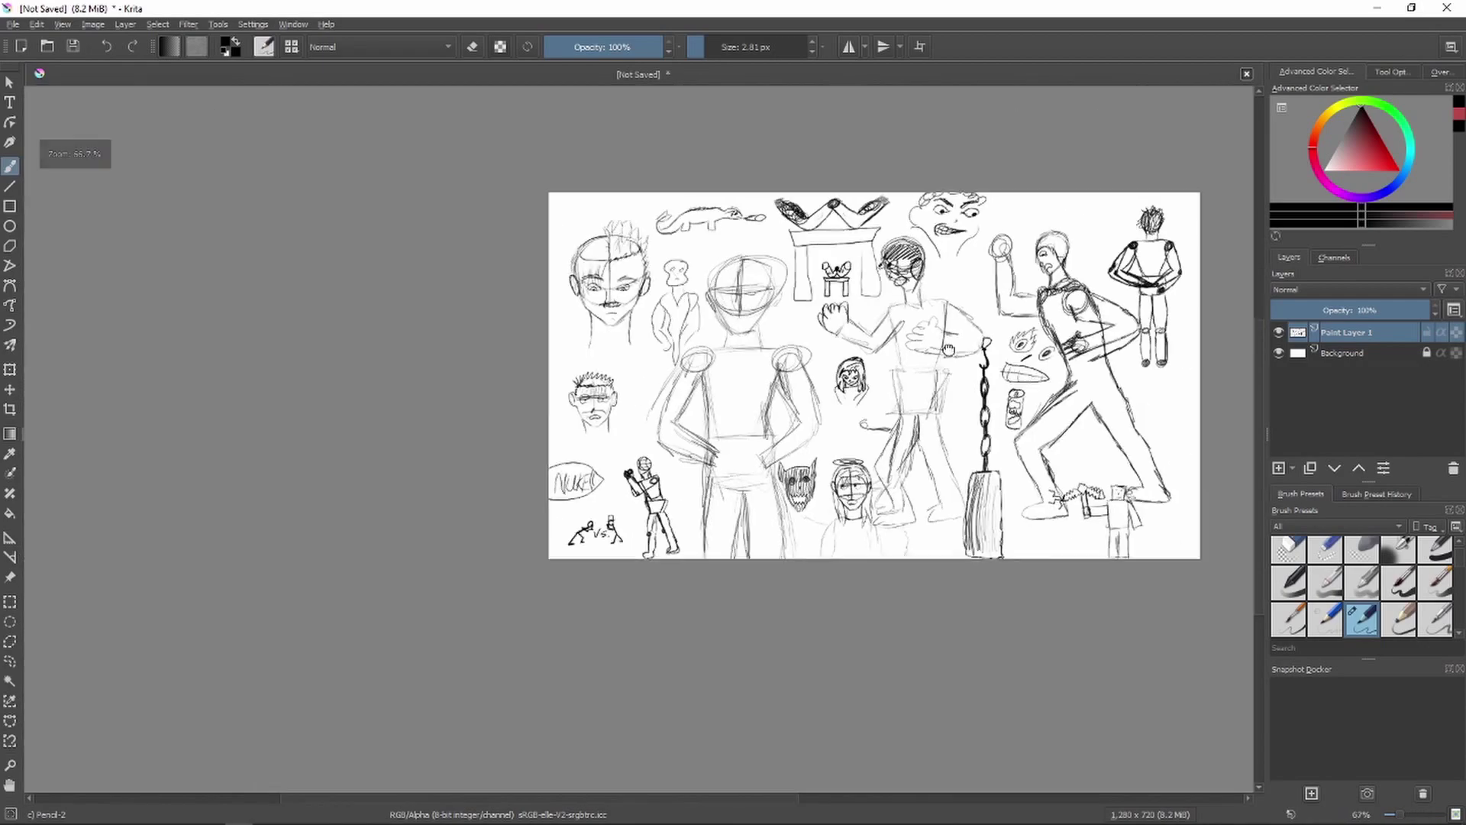
{"action": "left_click_drag", "start_coordinate": [1207, 235], "coordinate": [917, 216]}
{"action": "scroll", "coordinate": [916, 215], "scroll_direction": "up", "scroll_amount": 3}
{"action": "mouse_move", "coordinate": [529, 451]}
{"action": "left_mouse_down"}
{"action": "mouse_move", "coordinate": [722, 652]}
{"action": "mouse_move", "coordinate": [715, 115]}
{"action": "left_mouse_up"}
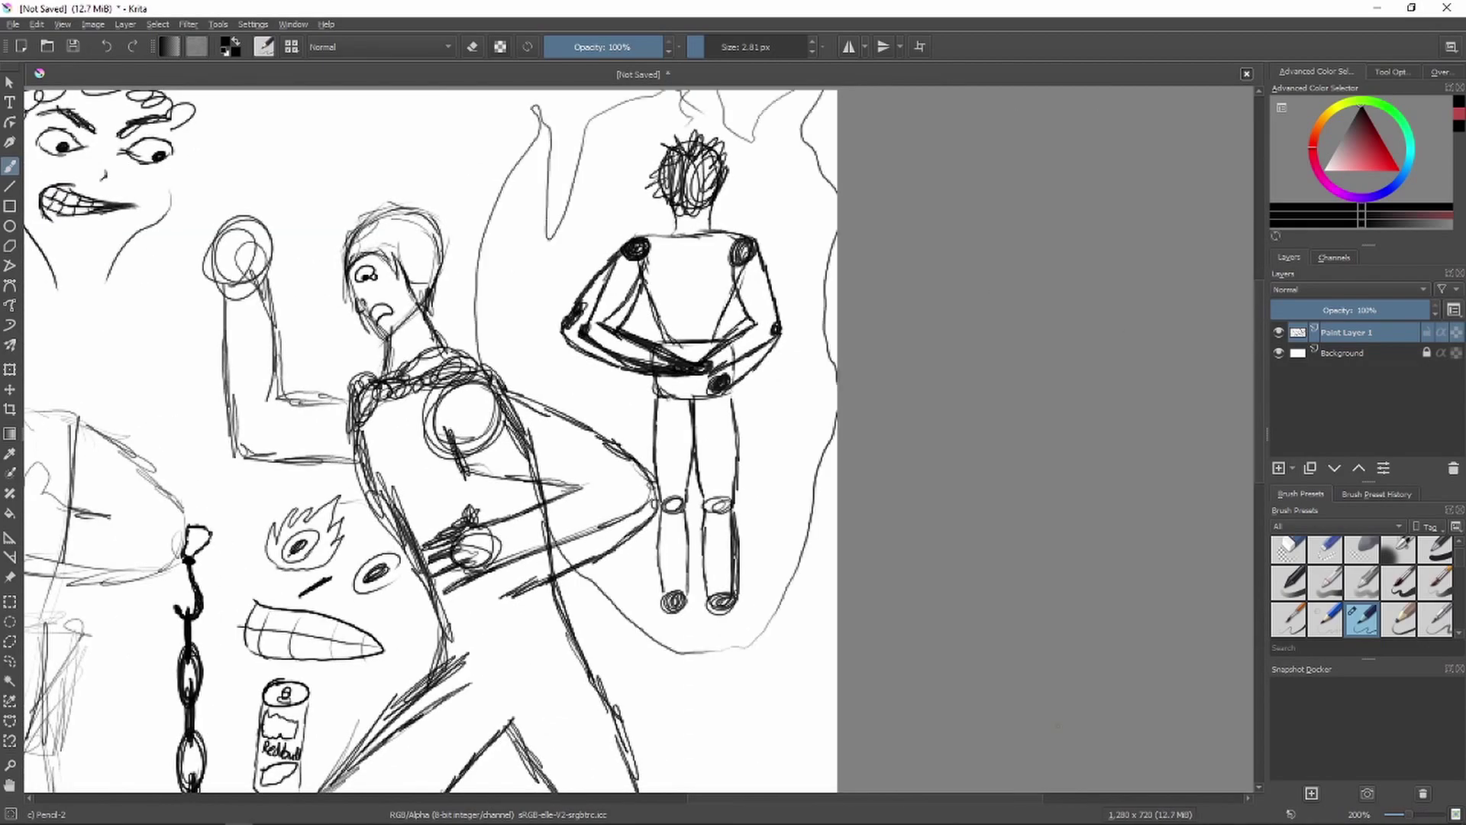
{"action": "left_click_drag", "start_coordinate": [628, 384], "coordinate": [1076, 295]}
Examine the individual heads, figures and props up close and then the whole practice sheet.
{"action": "scroll", "coordinate": [1075, 295], "scroll_direction": "down", "scroll_amount": 2}
{"action": "scroll", "coordinate": [794, 206], "scroll_direction": "up", "scroll_amount": 8}
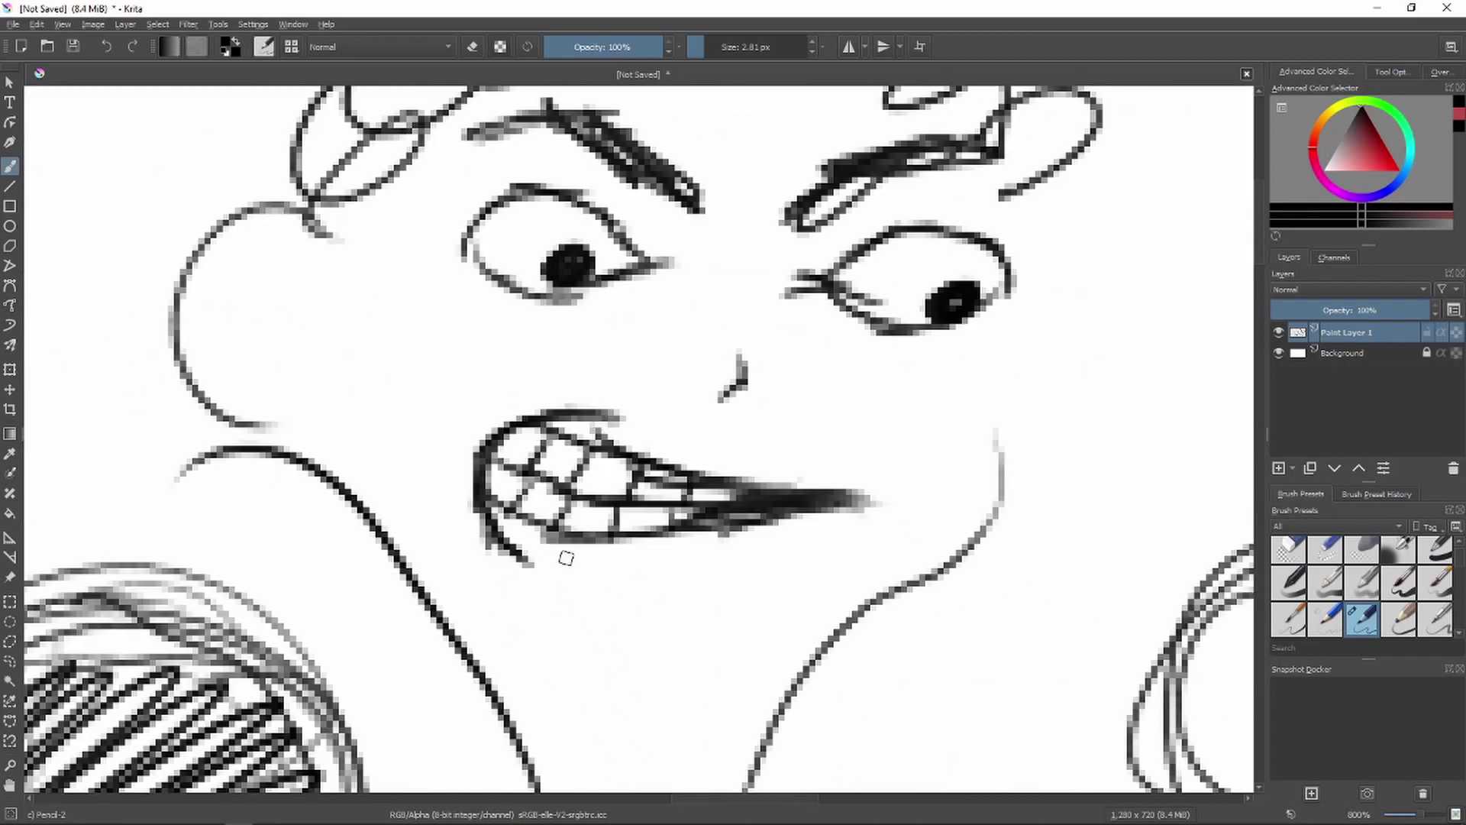
{"action": "scroll", "coordinate": [566, 557], "scroll_direction": "down", "scroll_amount": 8}
{"action": "scroll", "coordinate": [715, 381], "scroll_direction": "up", "scroll_amount": 5}
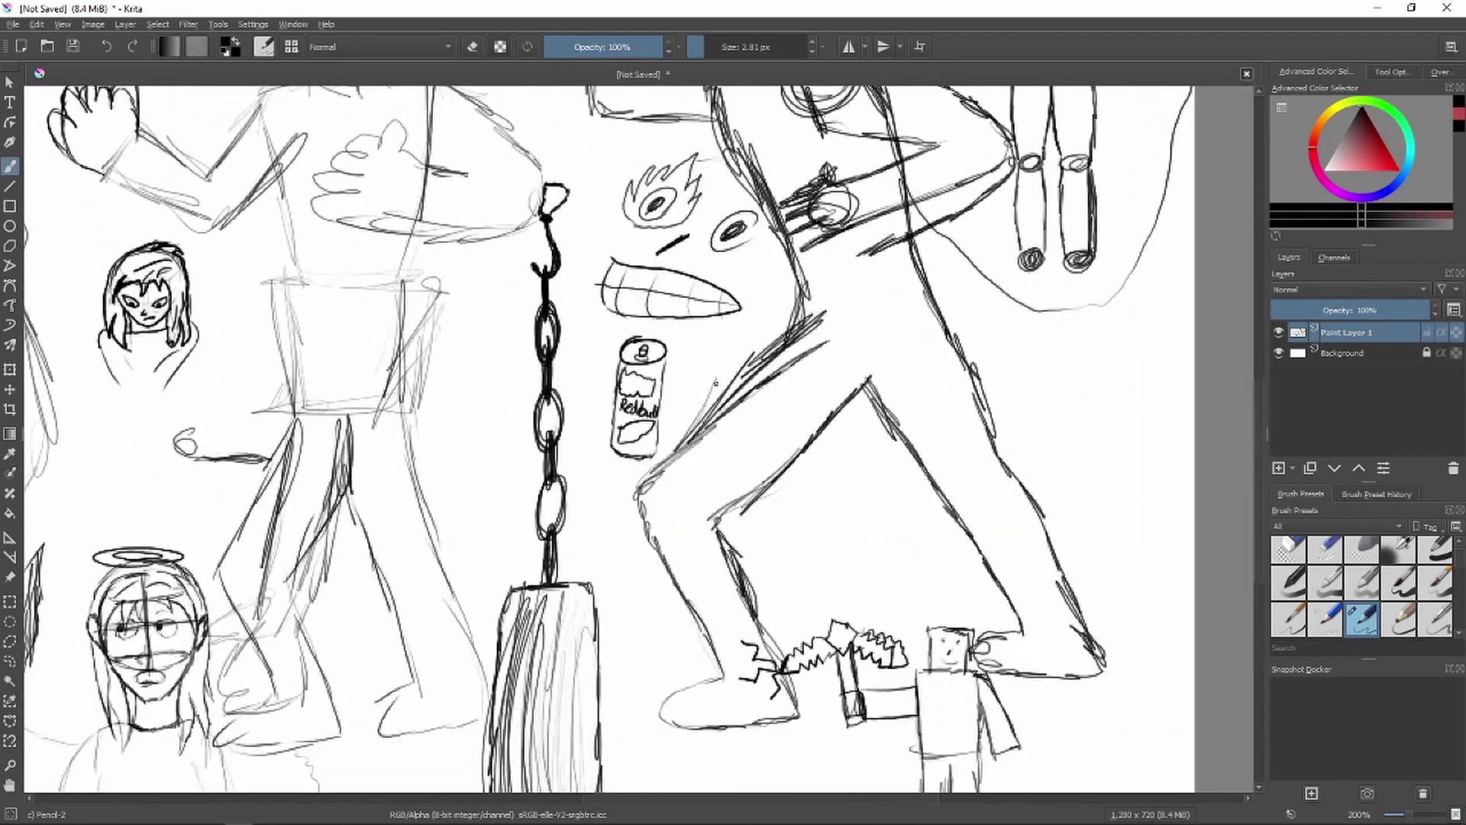
{"action": "scroll", "coordinate": [672, 199], "scroll_direction": "up", "scroll_amount": 4}
{"action": "scroll", "coordinate": [688, 306], "scroll_direction": "down", "scroll_amount": 7}
{"action": "scroll", "coordinate": [756, 198], "scroll_direction": "up", "scroll_amount": 3}
{"action": "scroll", "coordinate": [703, 388], "scroll_direction": "down", "scroll_amount": 3}
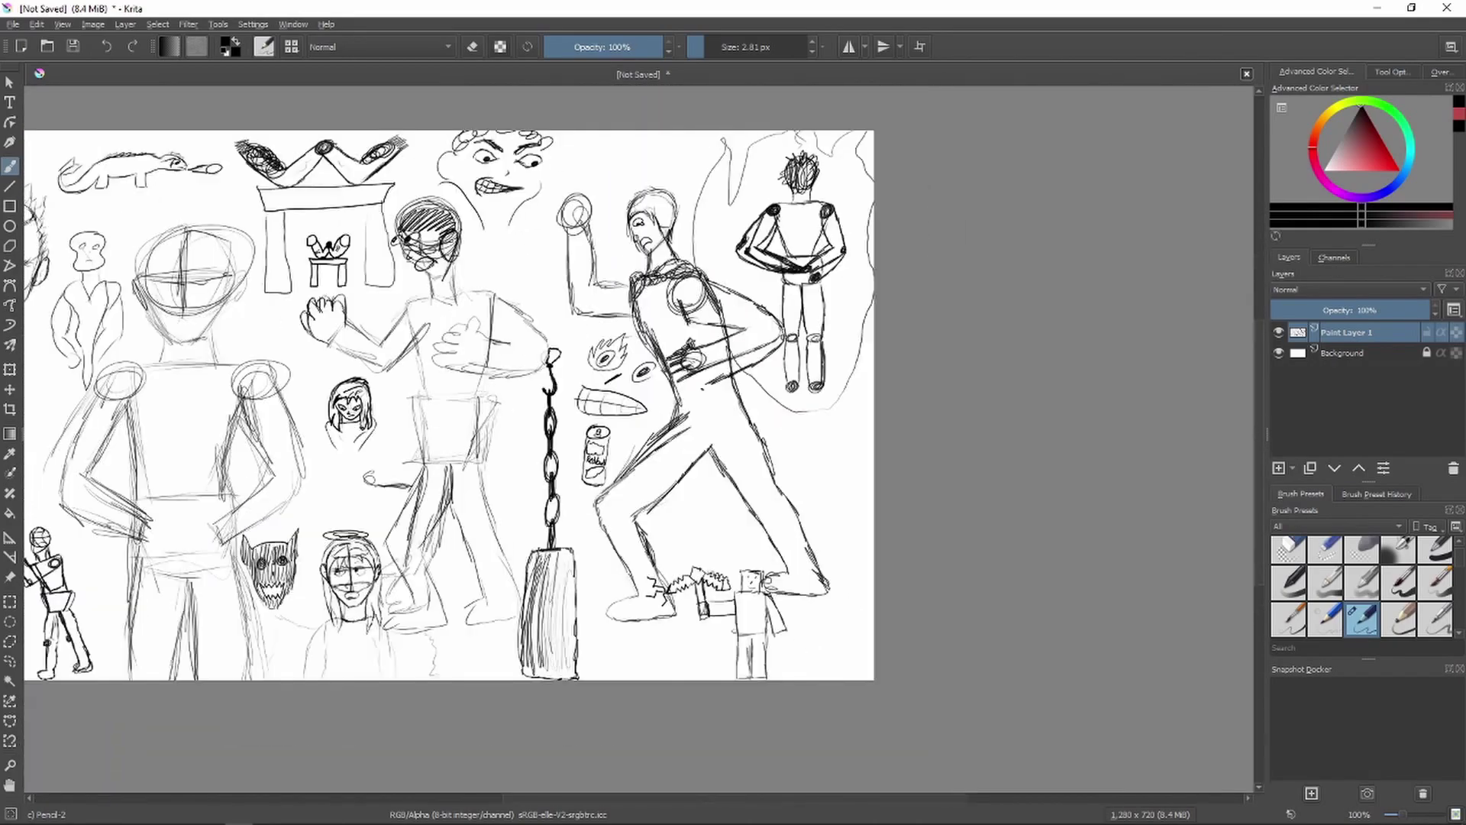
{"action": "left_click_drag", "start_coordinate": [374, 503], "coordinate": [588, 427]}
{"action": "scroll", "coordinate": [588, 427], "scroll_direction": "up", "scroll_amount": 1}
{"action": "left_click_drag", "start_coordinate": [581, 321], "coordinate": [711, 394]}
{"action": "scroll", "coordinate": [710, 394], "scroll_direction": "up", "scroll_amount": 4}
{"action": "scroll", "coordinate": [745, 358], "scroll_direction": "up", "scroll_amount": 2}
{"action": "scroll", "coordinate": [725, 367], "scroll_direction": "down", "scroll_amount": 4}
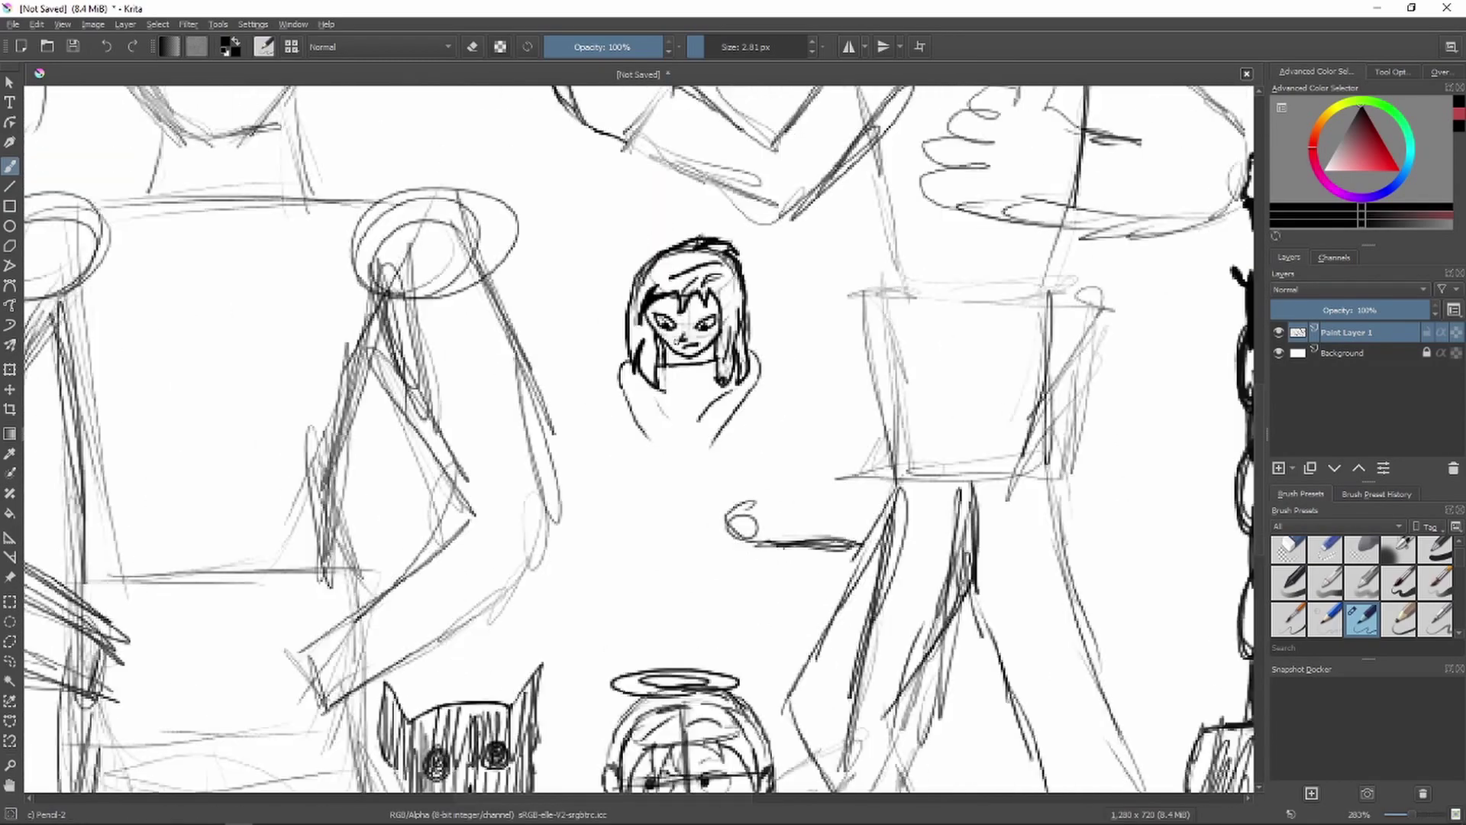
{"action": "scroll", "coordinate": [703, 380], "scroll_direction": "up", "scroll_amount": 4}
{"action": "scroll", "coordinate": [691, 340], "scroll_direction": "down", "scroll_amount": 7}
{"action": "scroll", "coordinate": [208, 695], "scroll_direction": "up", "scroll_amount": 9}
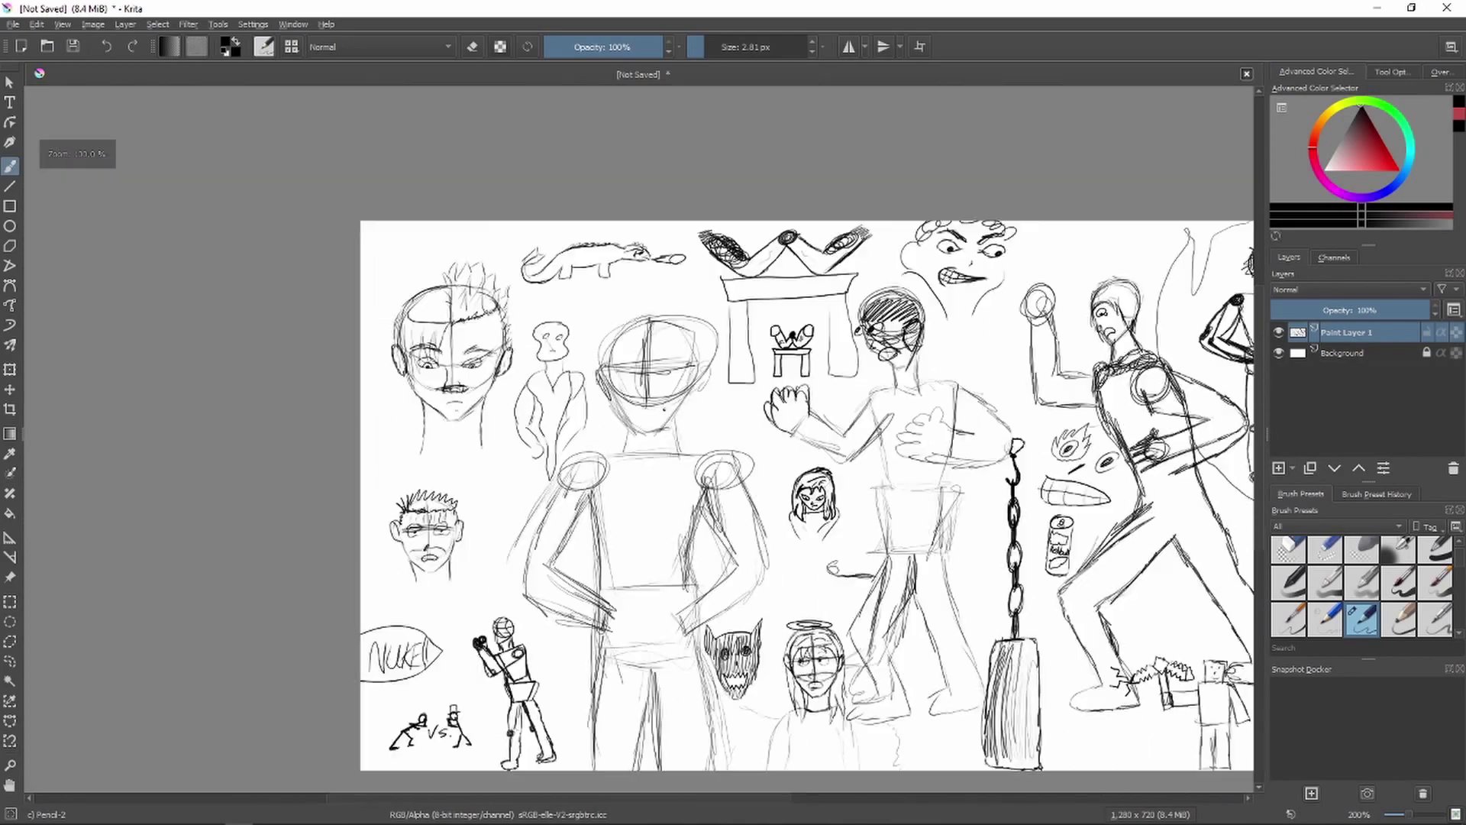
{"action": "scroll", "coordinate": [208, 695], "scroll_direction": "down", "scroll_amount": 8}
{"action": "scroll", "coordinate": [647, 312], "scroll_direction": "up", "scroll_amount": 6}
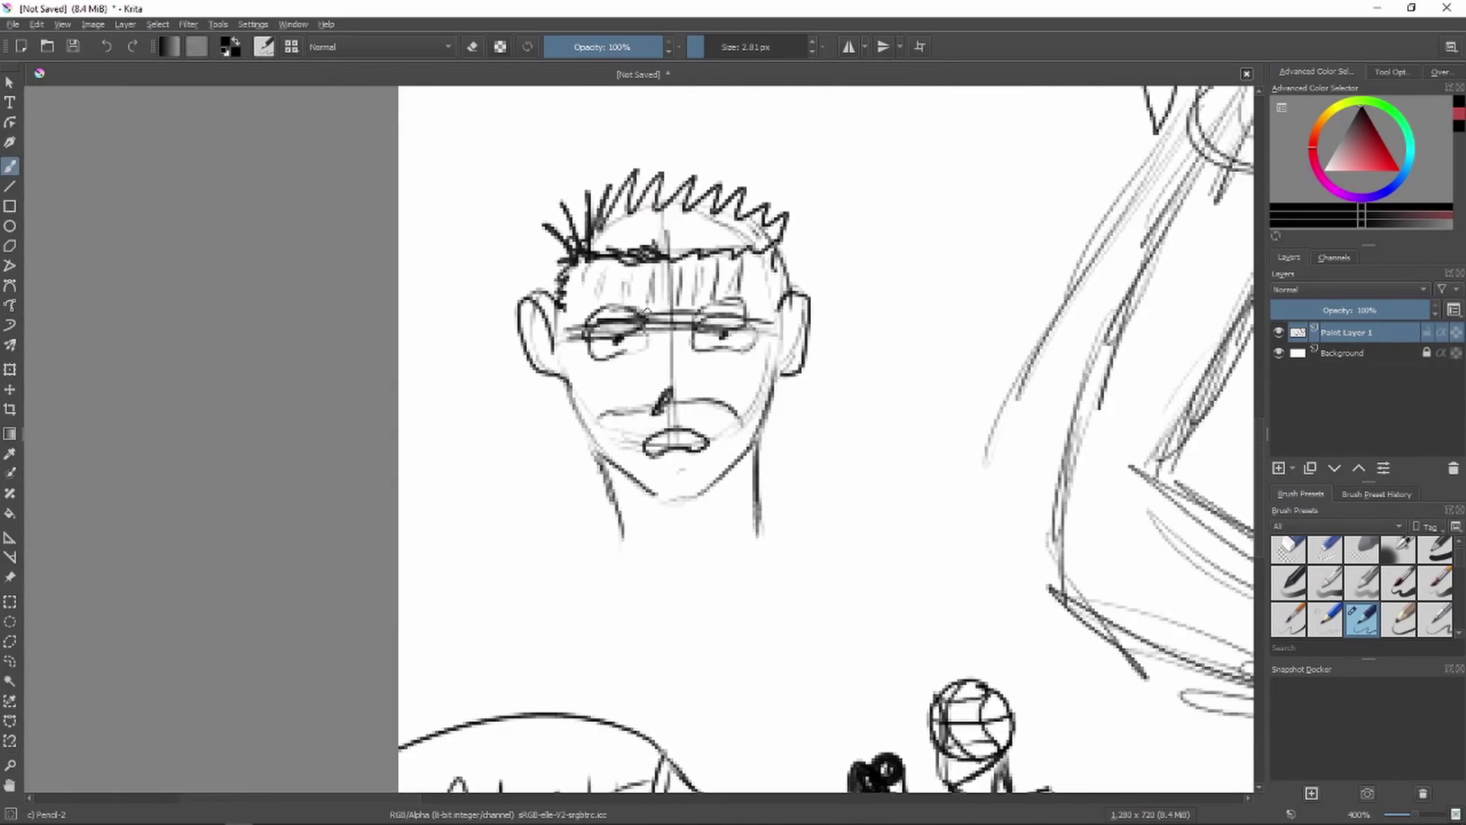
{"action": "scroll", "coordinate": [853, 259], "scroll_direction": "down", "scroll_amount": 6}
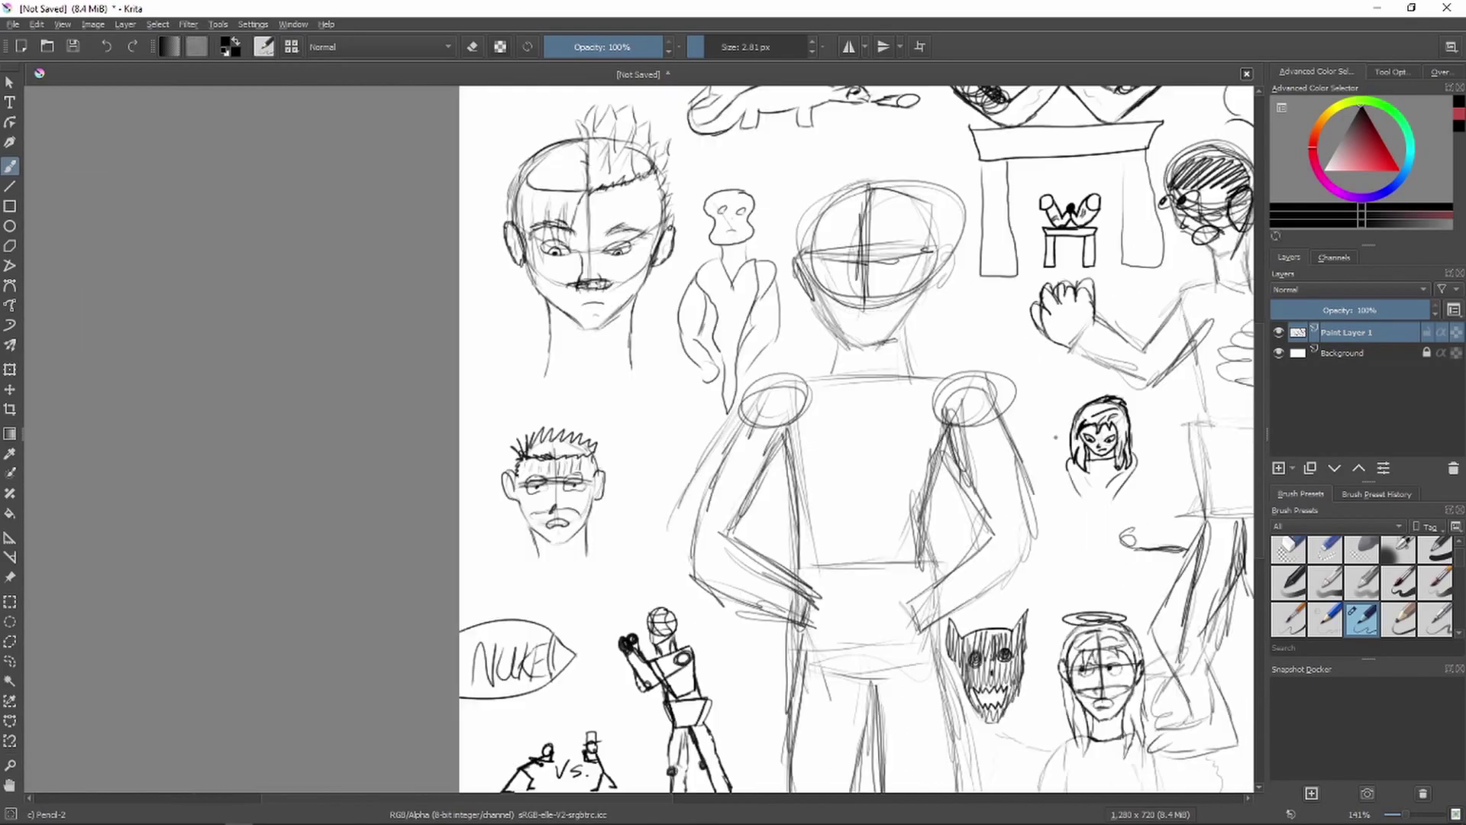
{"action": "scroll", "coordinate": [695, 372], "scroll_direction": "up", "scroll_amount": 6}
{"action": "scroll", "coordinate": [646, 317], "scroll_direction": "down", "scroll_amount": 2}
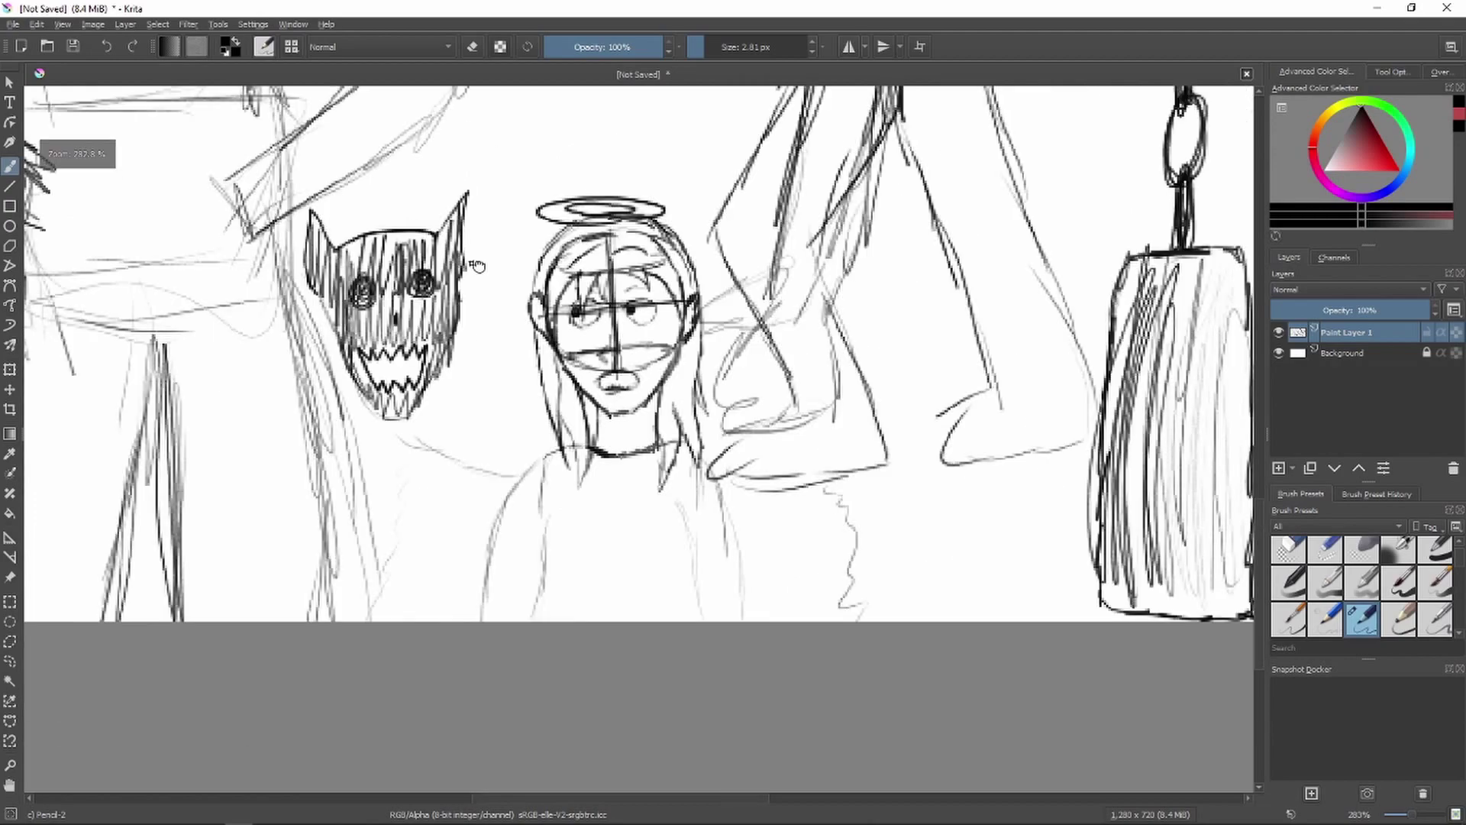
{"action": "scroll", "coordinate": [198, 283], "scroll_direction": "up", "scroll_amount": 3}
{"action": "scroll", "coordinate": [489, 497], "scroll_direction": "down", "scroll_amount": 6}
{"action": "scroll", "coordinate": [654, 156], "scroll_direction": "up", "scroll_amount": 5}
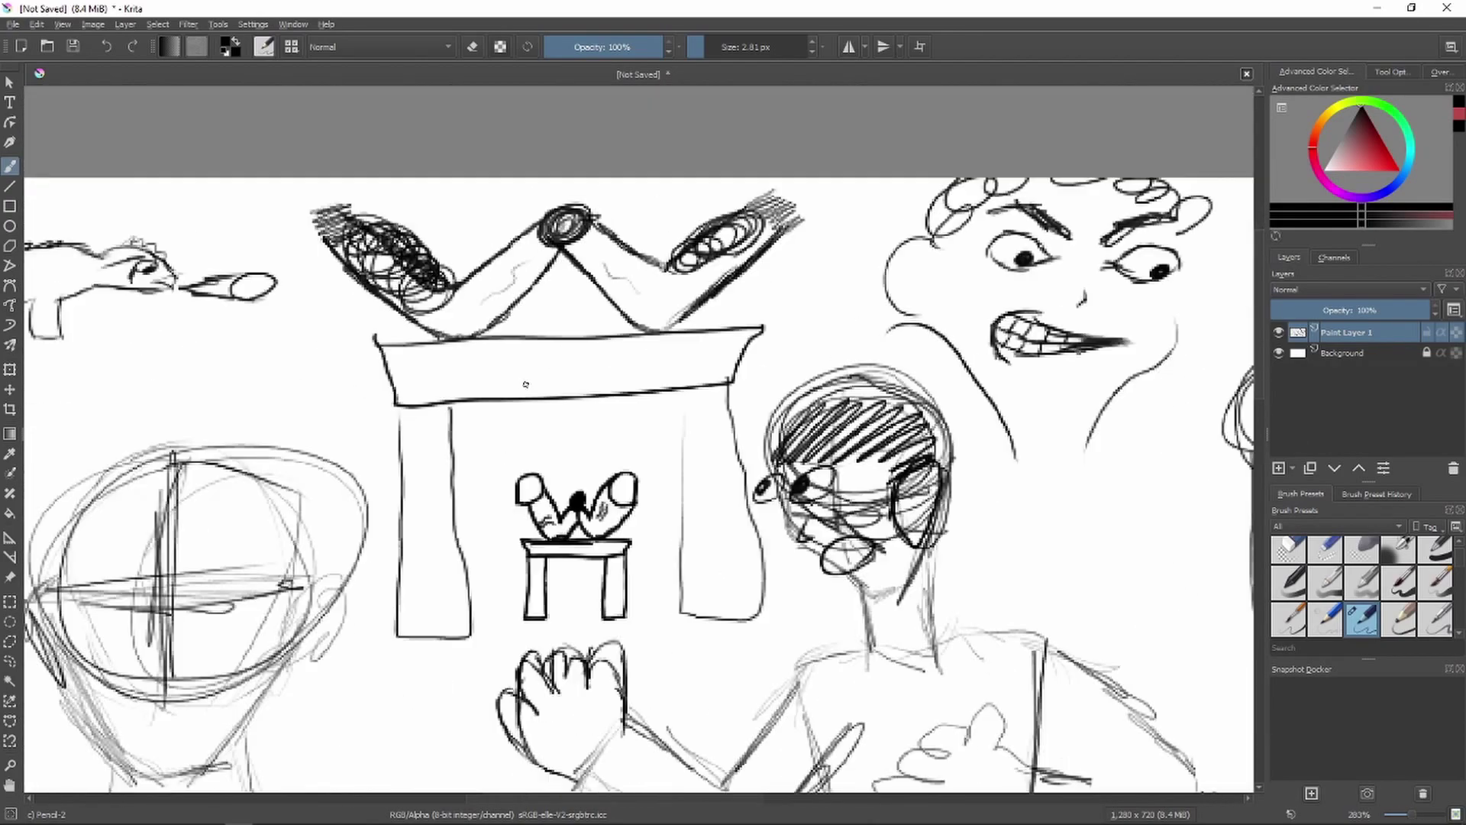
{"action": "scroll", "coordinate": [524, 382], "scroll_direction": "down", "scroll_amount": 4}
{"action": "scroll", "coordinate": [374, 368], "scroll_direction": "up", "scroll_amount": 6}
{"action": "scroll", "coordinate": [755, 334], "scroll_direction": "down", "scroll_amount": 5}
{"action": "scroll", "coordinate": [709, 473], "scroll_direction": "up", "scroll_amount": 4}
{"action": "scroll", "coordinate": [700, 305], "scroll_direction": "down", "scroll_amount": 6}
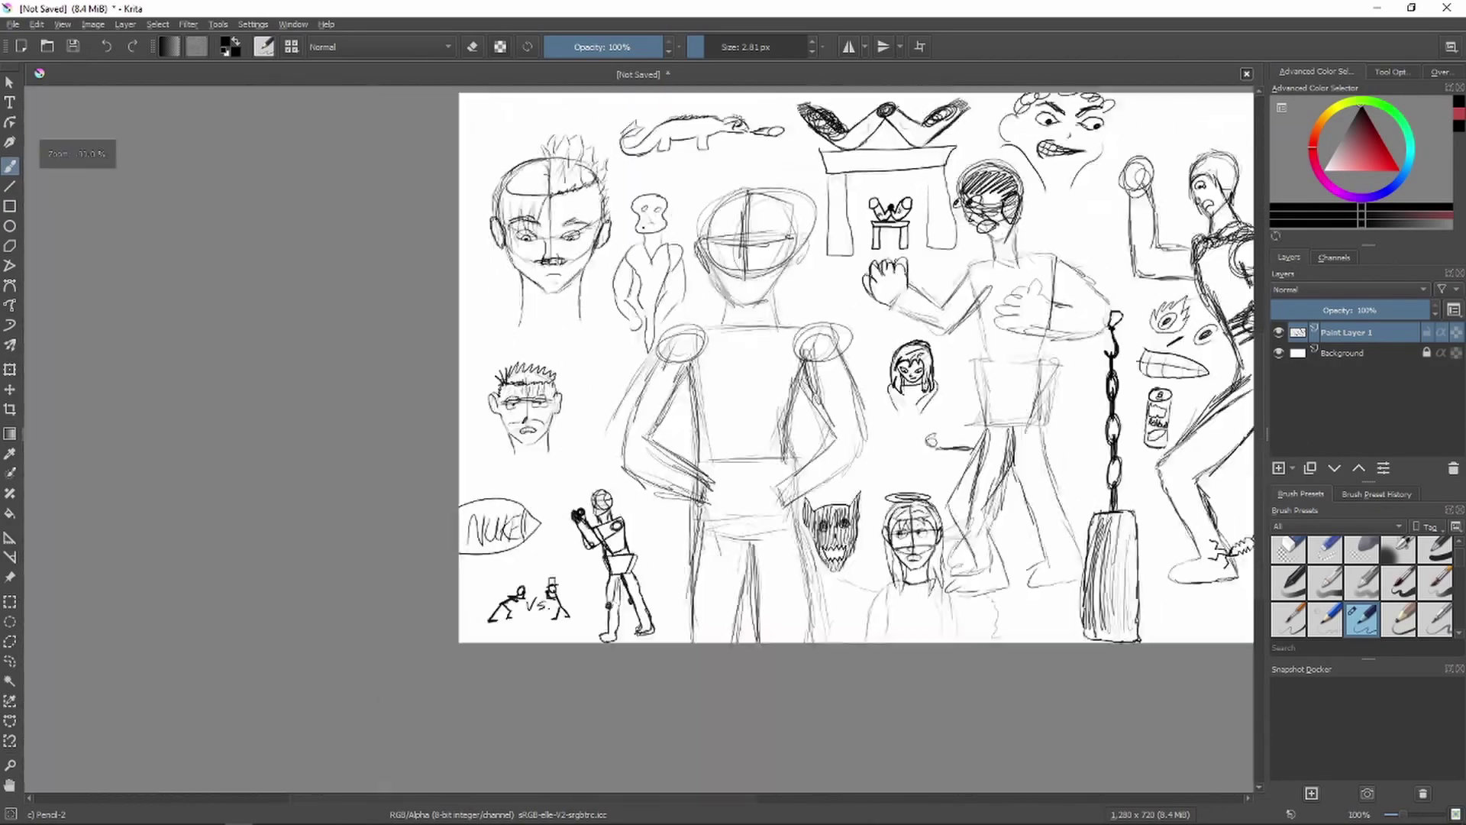
{"action": "scroll", "coordinate": [687, 458], "scroll_direction": "up", "scroll_amount": 2}
{"action": "scroll", "coordinate": [687, 458], "scroll_direction": "up", "scroll_amount": 2}
{"action": "scroll", "coordinate": [687, 458], "scroll_direction": "down", "scroll_amount": 5}
{"action": "scroll", "coordinate": [244, 319], "scroll_direction": "up", "scroll_amount": 1}
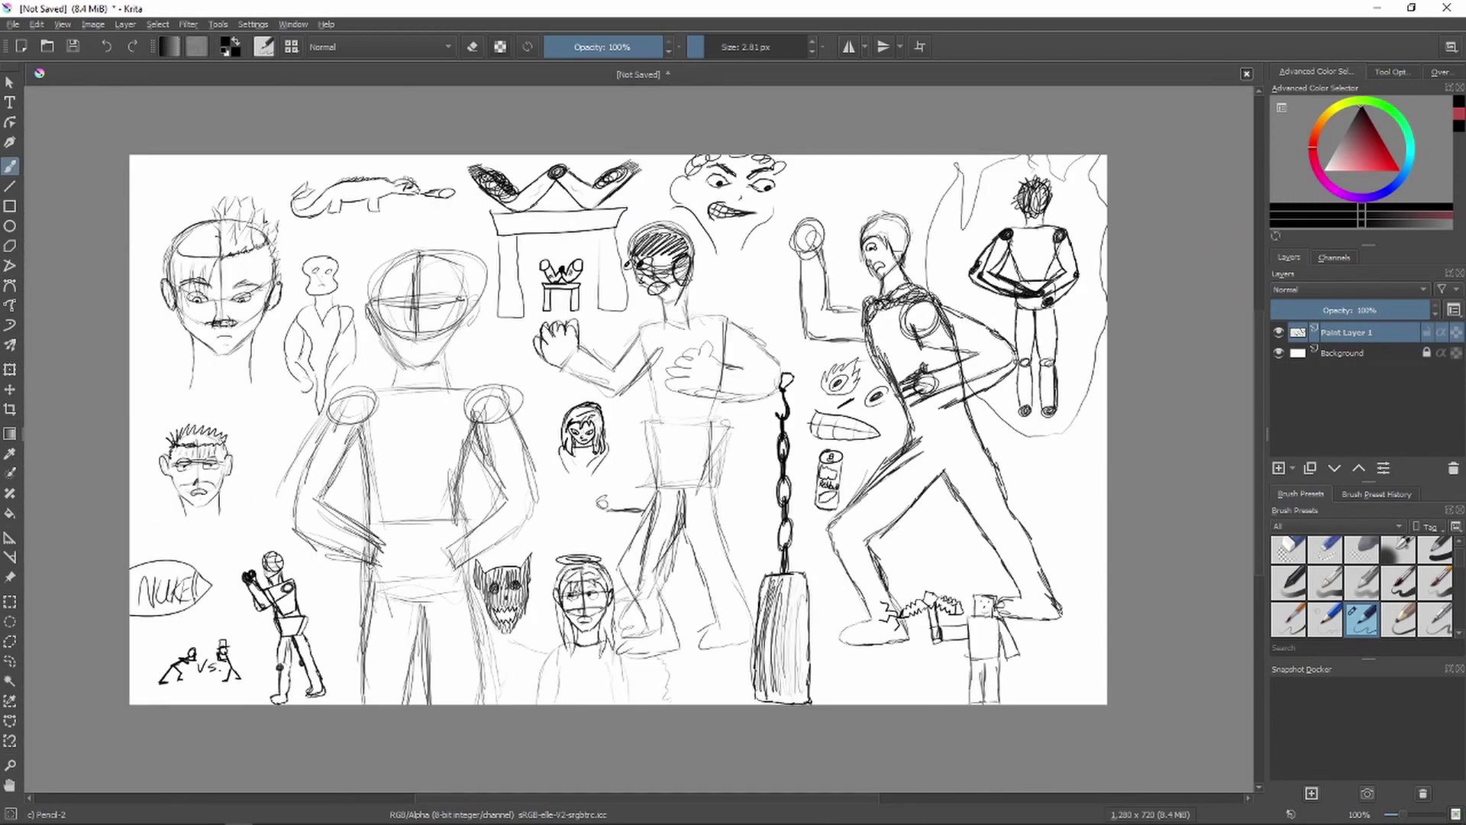
{"action": "key", "text": "ctrl+z"}
{"action": "scroll", "coordinate": [153, 247], "scroll_direction": "up", "scroll_amount": 4}
{"action": "scroll", "coordinate": [191, 245], "scroll_direction": "down", "scroll_amount": 4}
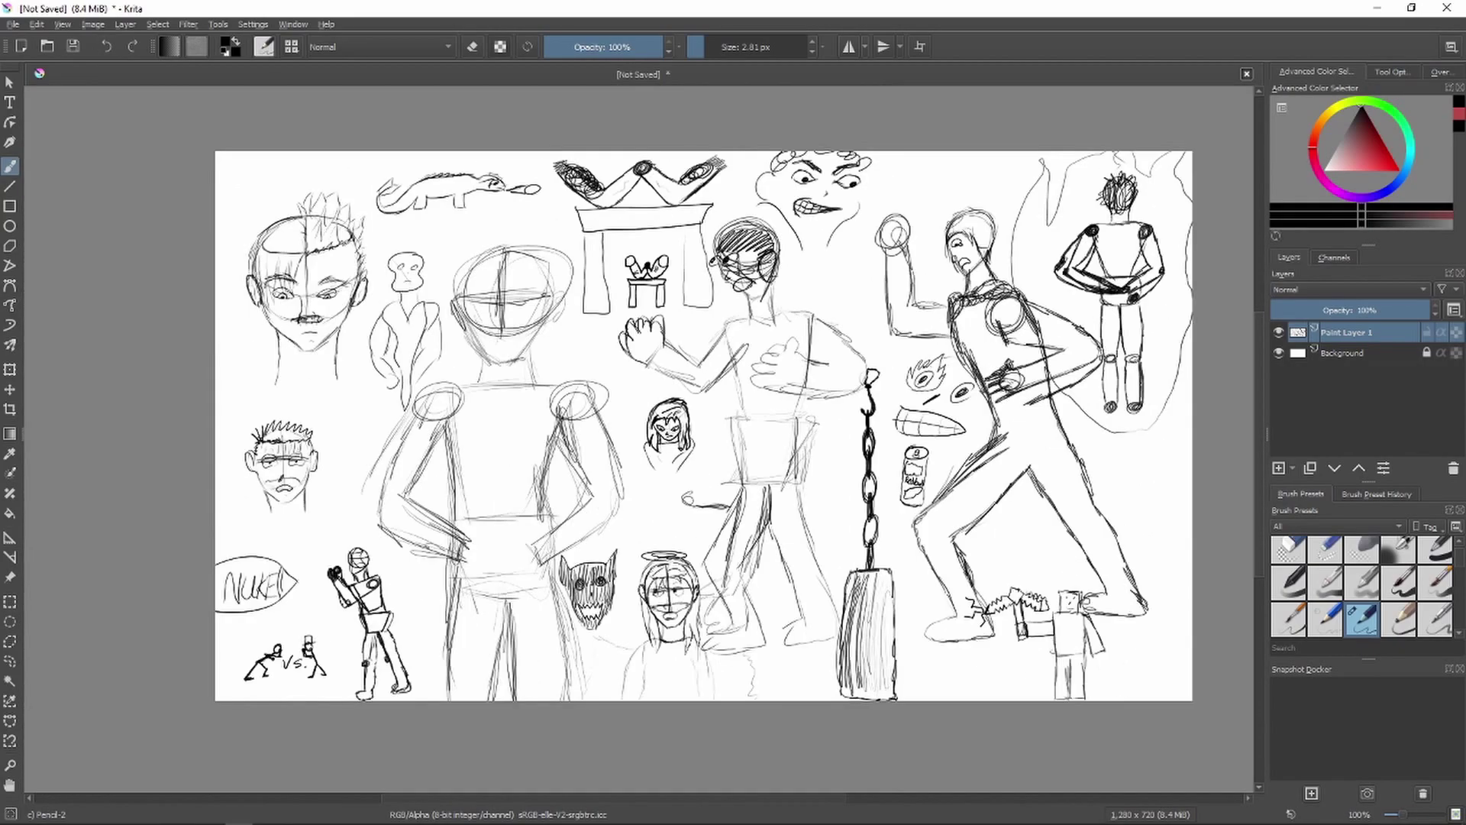